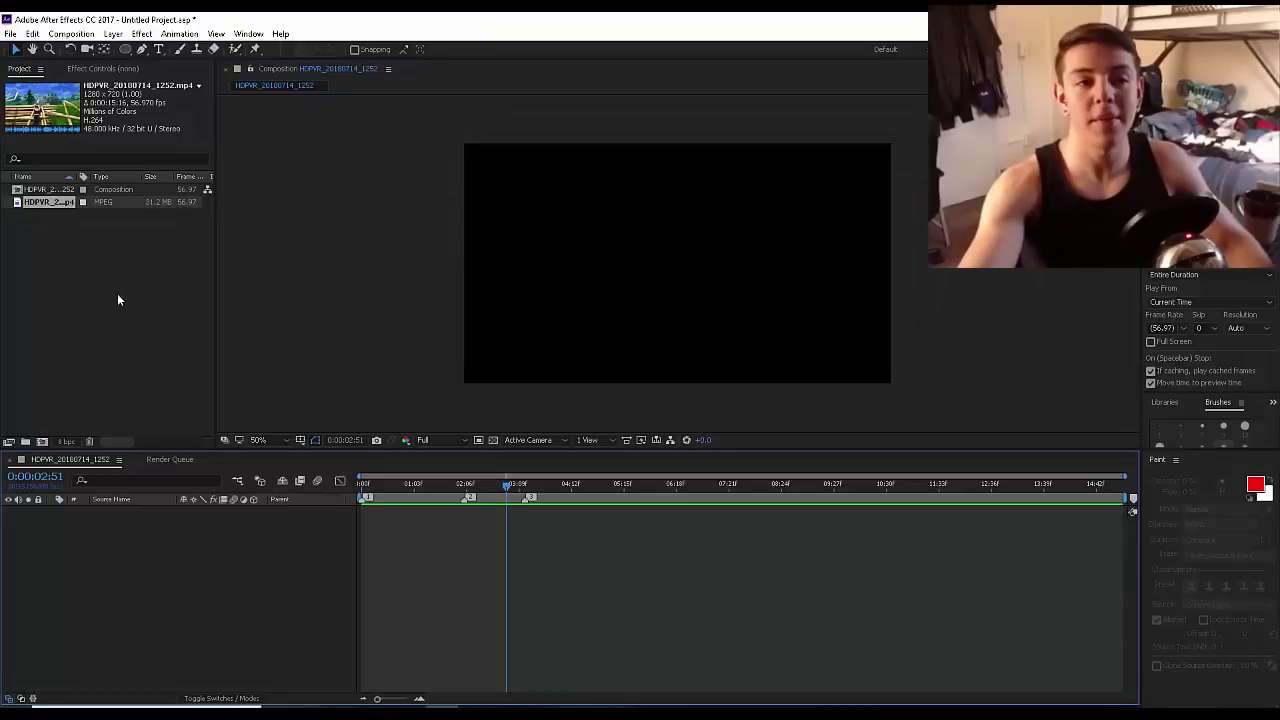
- Import the clip HDPVR_20180714_1252 and add the footage as a layer in the composition's timeline
{"action": "left_click", "coordinate": [46, 190]}
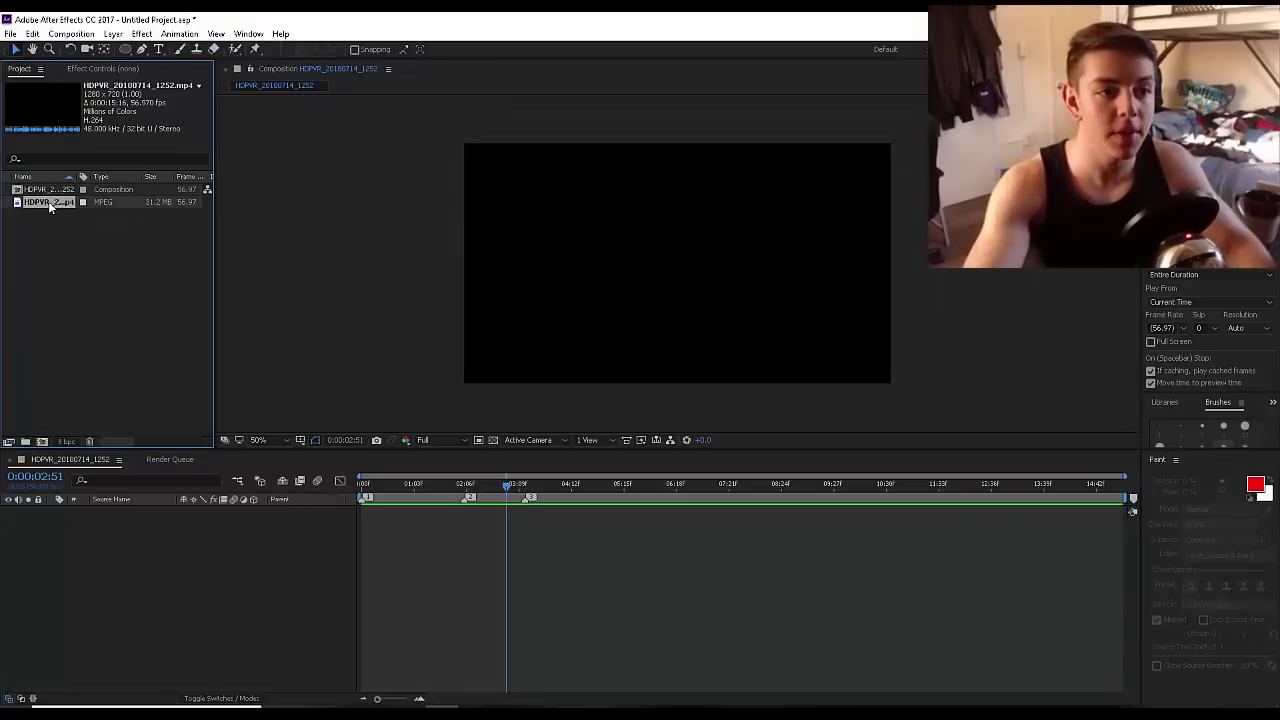
{"action": "left_click", "coordinate": [48, 202]}
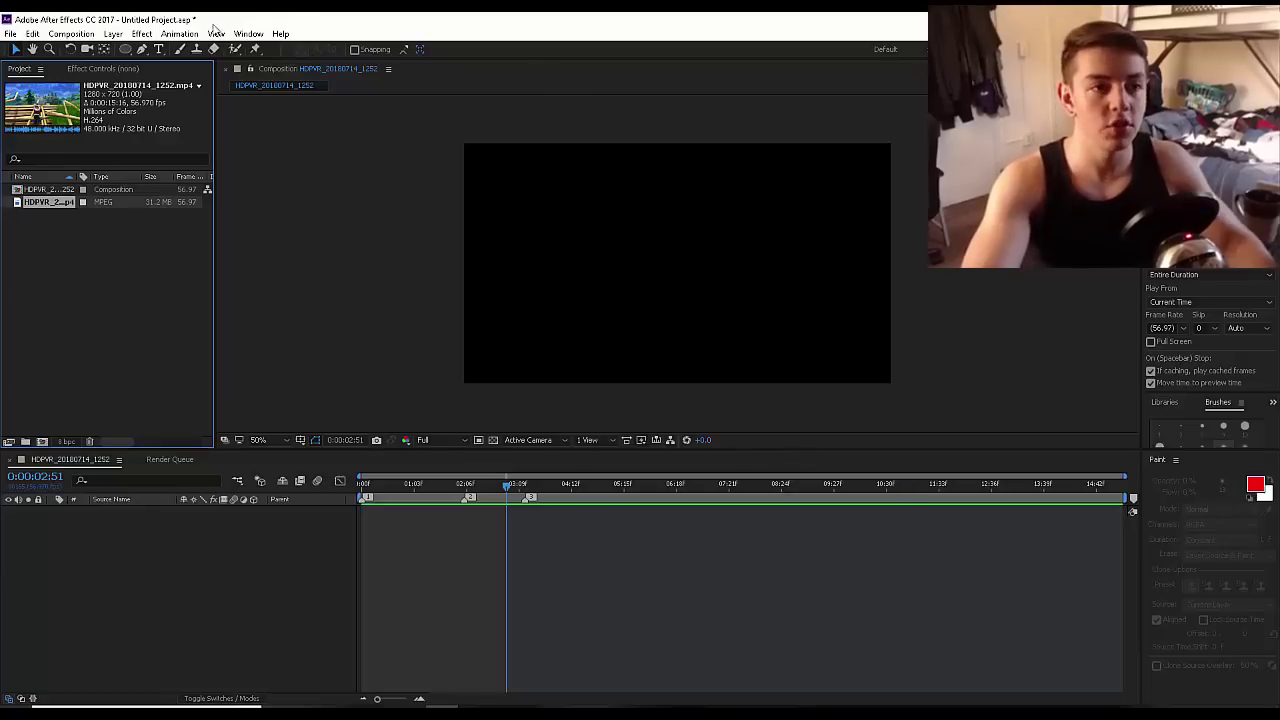
{"action": "left_click", "coordinate": [10, 34]}
{"action": "mouse_move", "coordinate": [75, 234]}
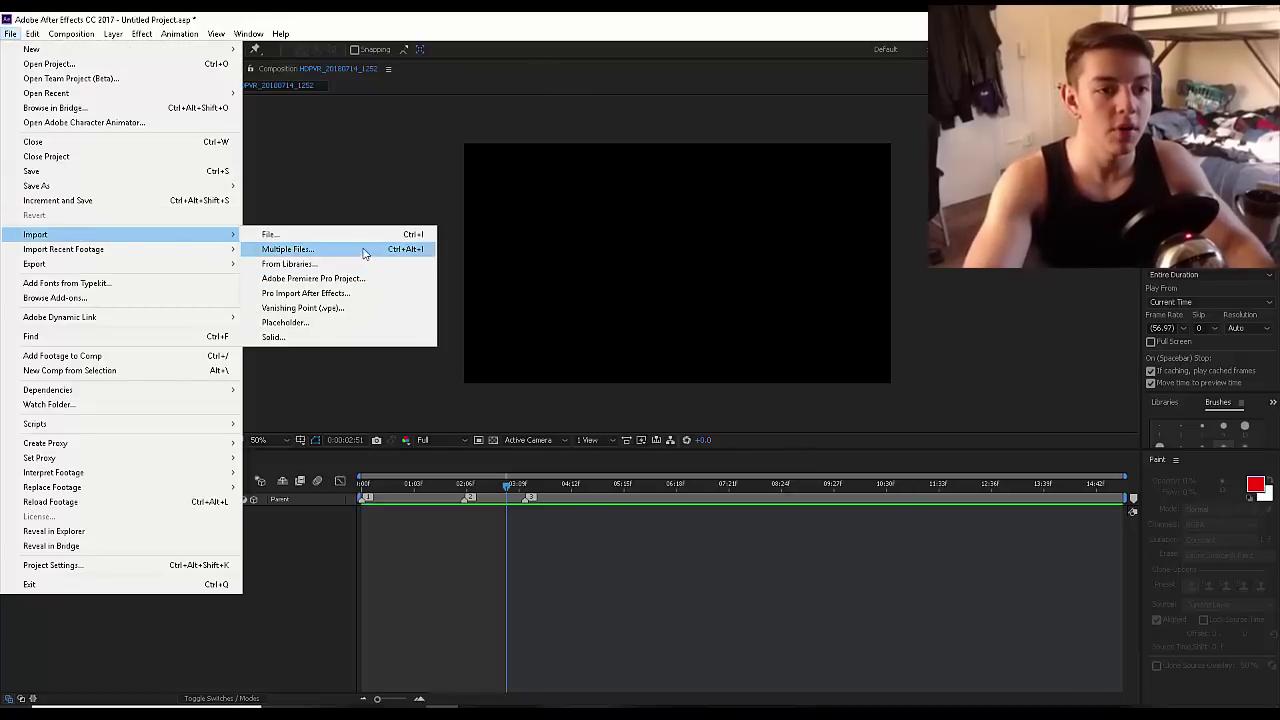
{"action": "left_click", "coordinate": [406, 250]}
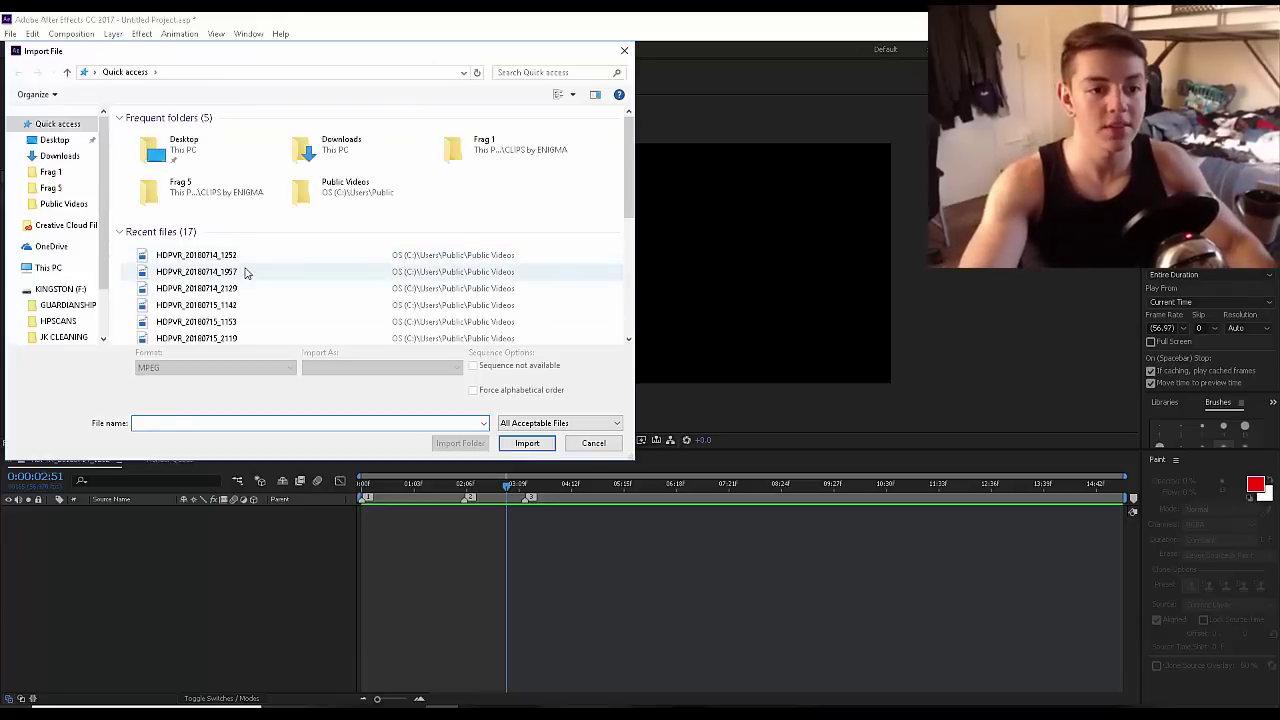
{"action": "left_click", "coordinate": [276, 256]}
{"action": "left_click", "coordinate": [527, 443]}
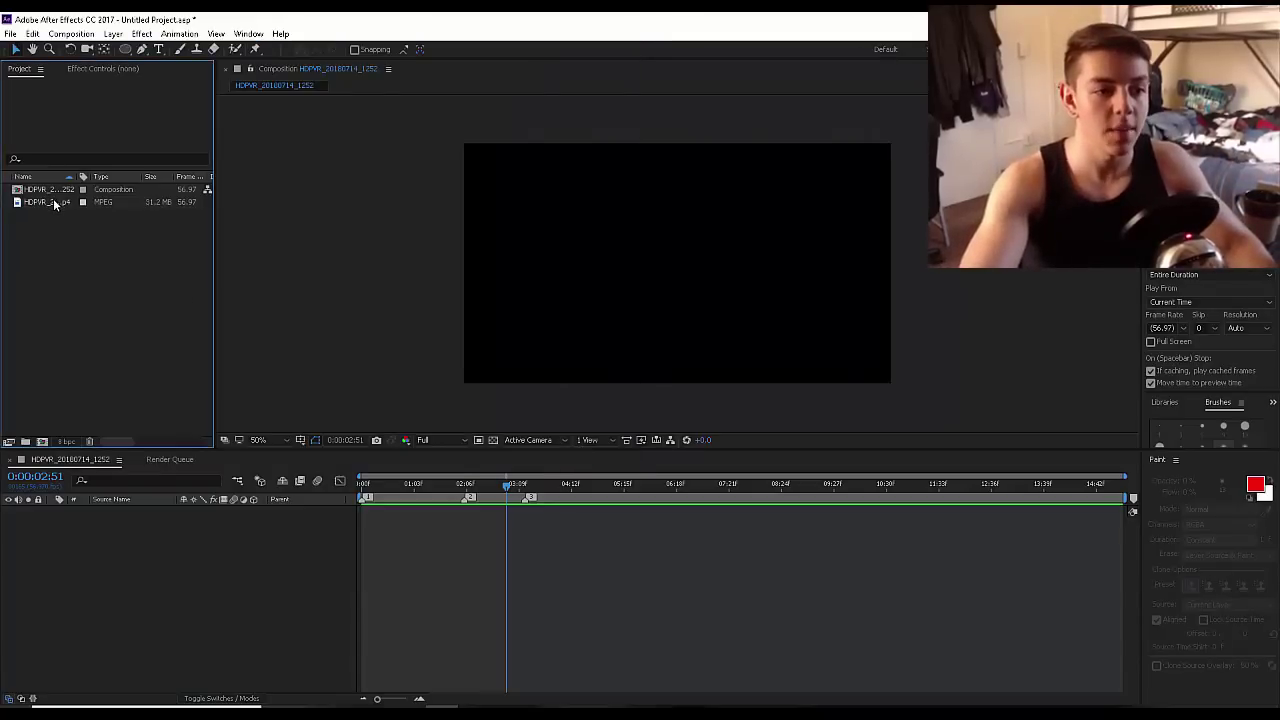
{"action": "left_click_drag", "start_coordinate": [53, 202], "coordinate": [288, 573]}
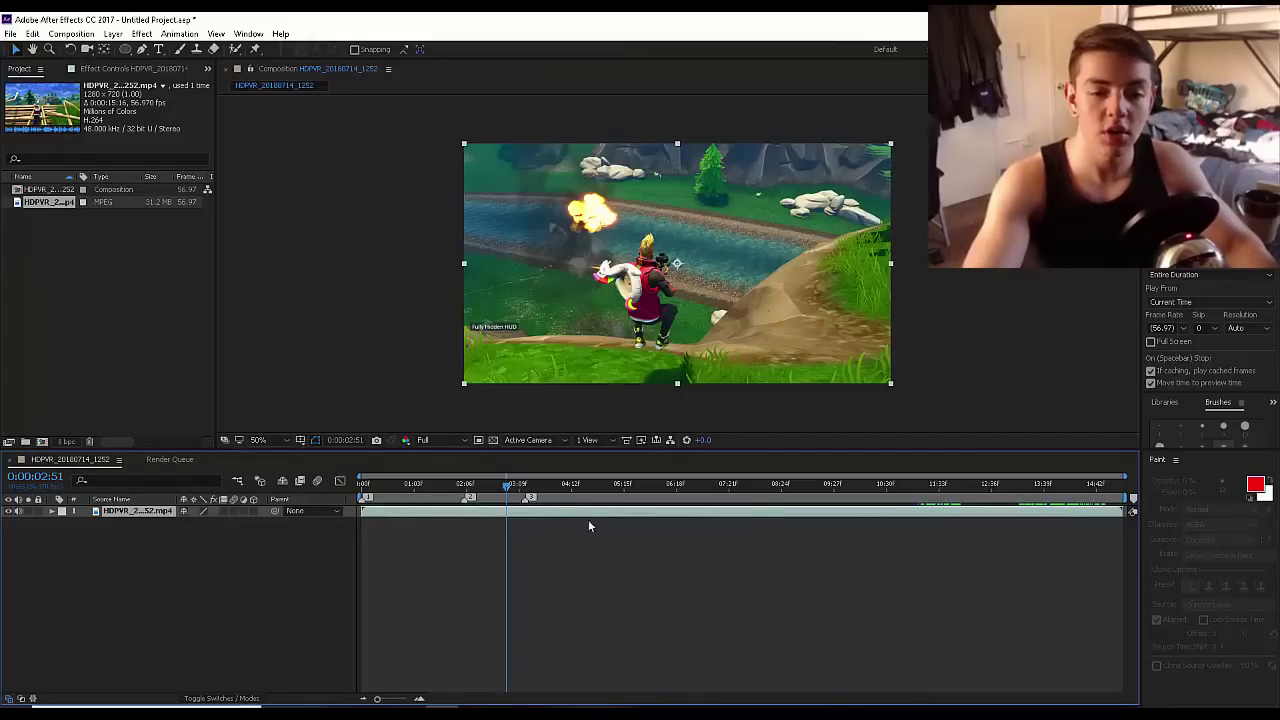
- Split the gameplay layer at 0:00:11:25
{"action": "left_click_drag", "start_coordinate": [680, 498], "coordinate": [932, 490]}
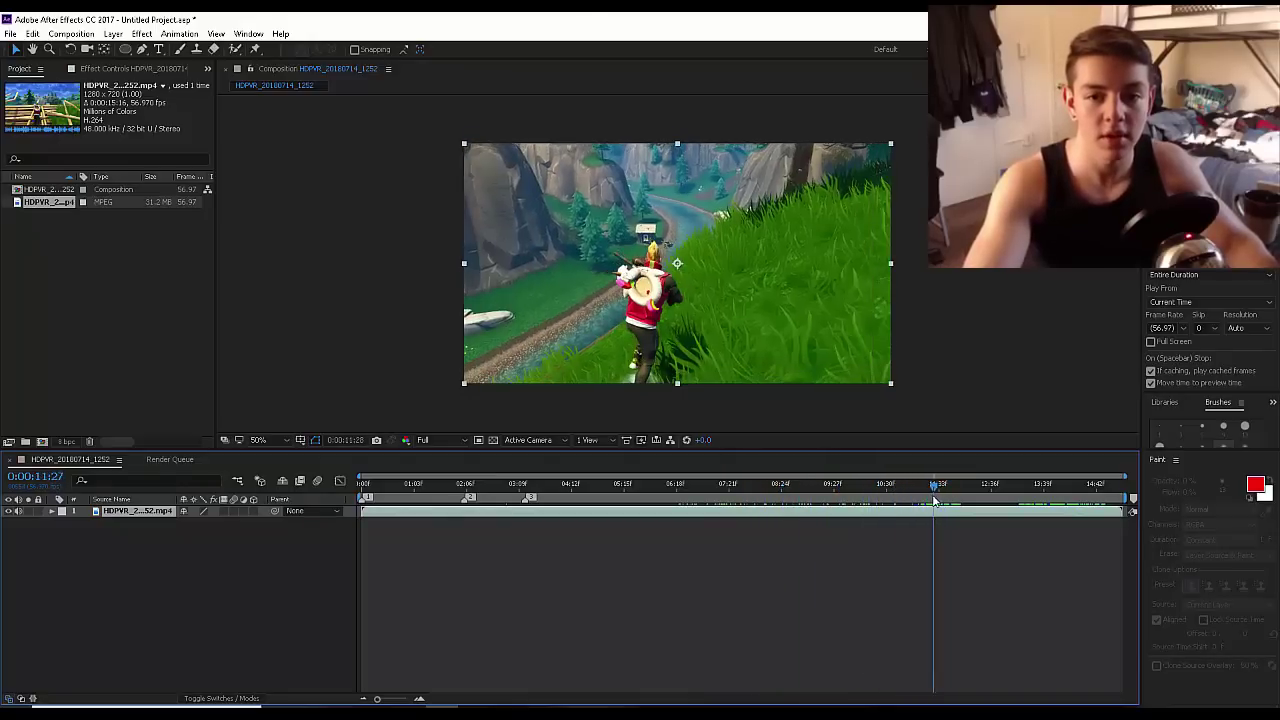
{"action": "left_click", "coordinate": [33, 33]}
{"action": "left_click", "coordinate": [62, 205]}
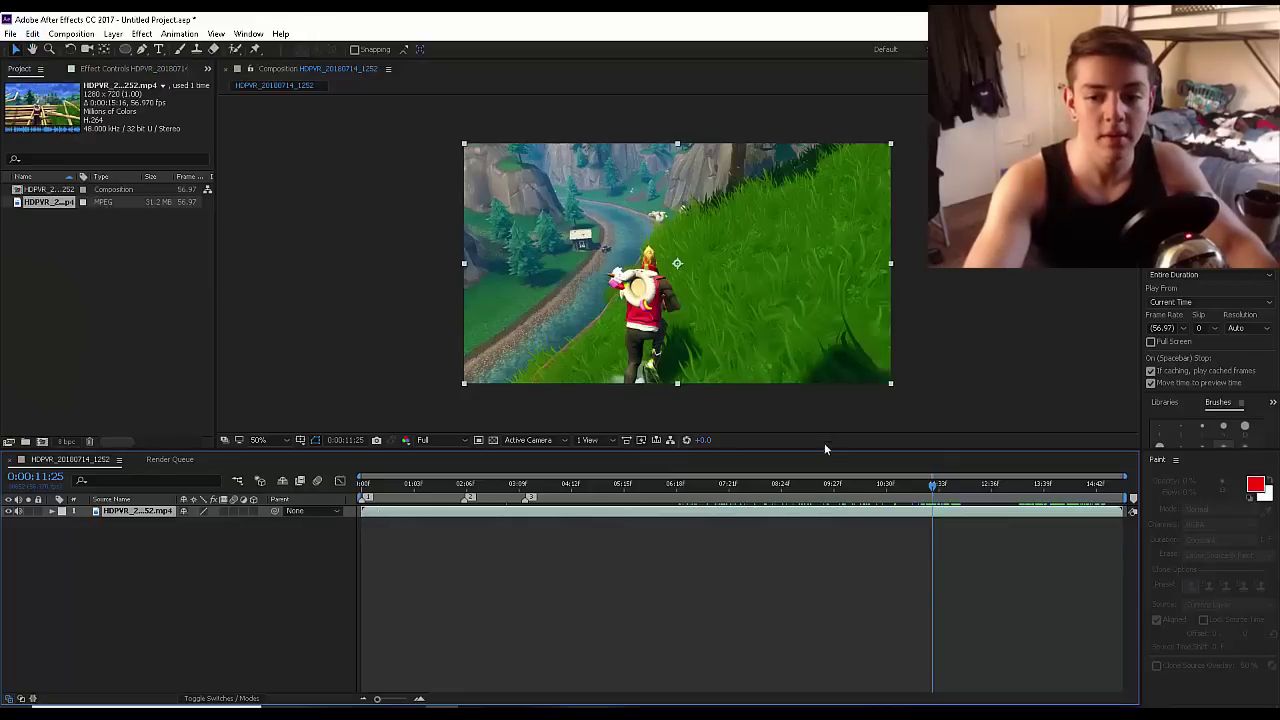
- Delete the segment before the split and move the remaining segment to the start of the timeline
{"action": "left_click", "coordinate": [839, 523]}
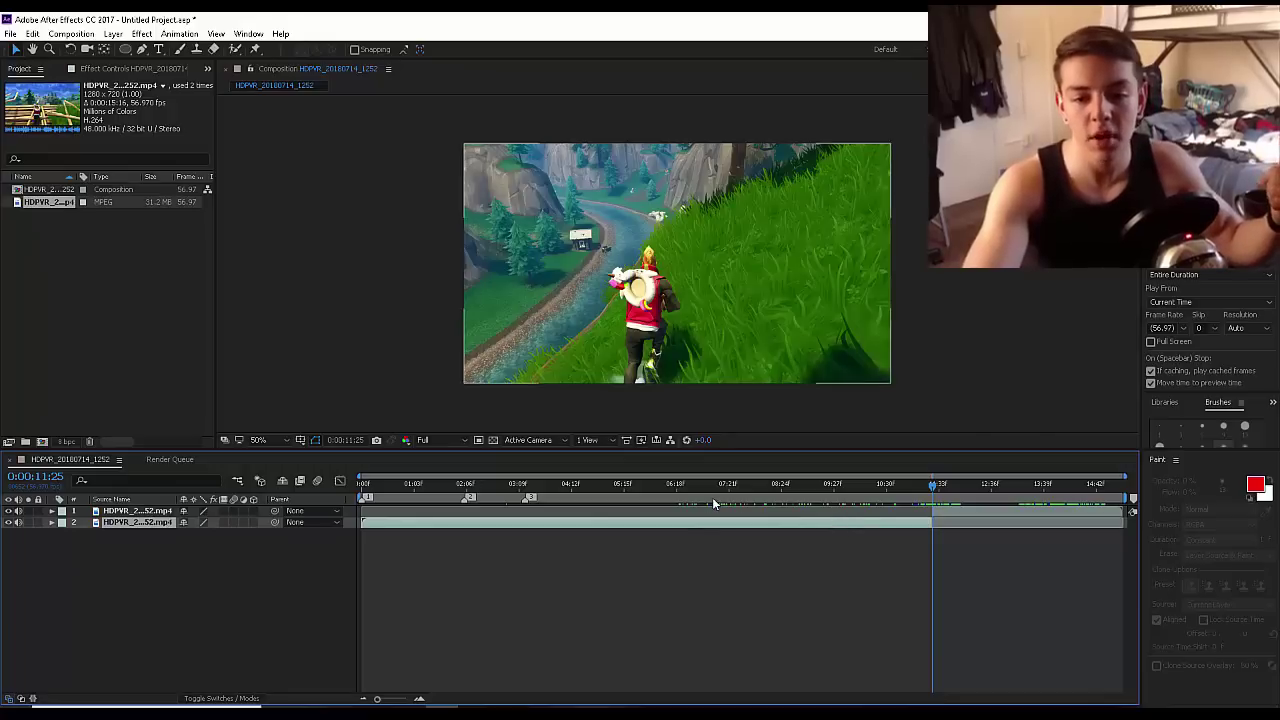
{"action": "key", "text": "Delete"}
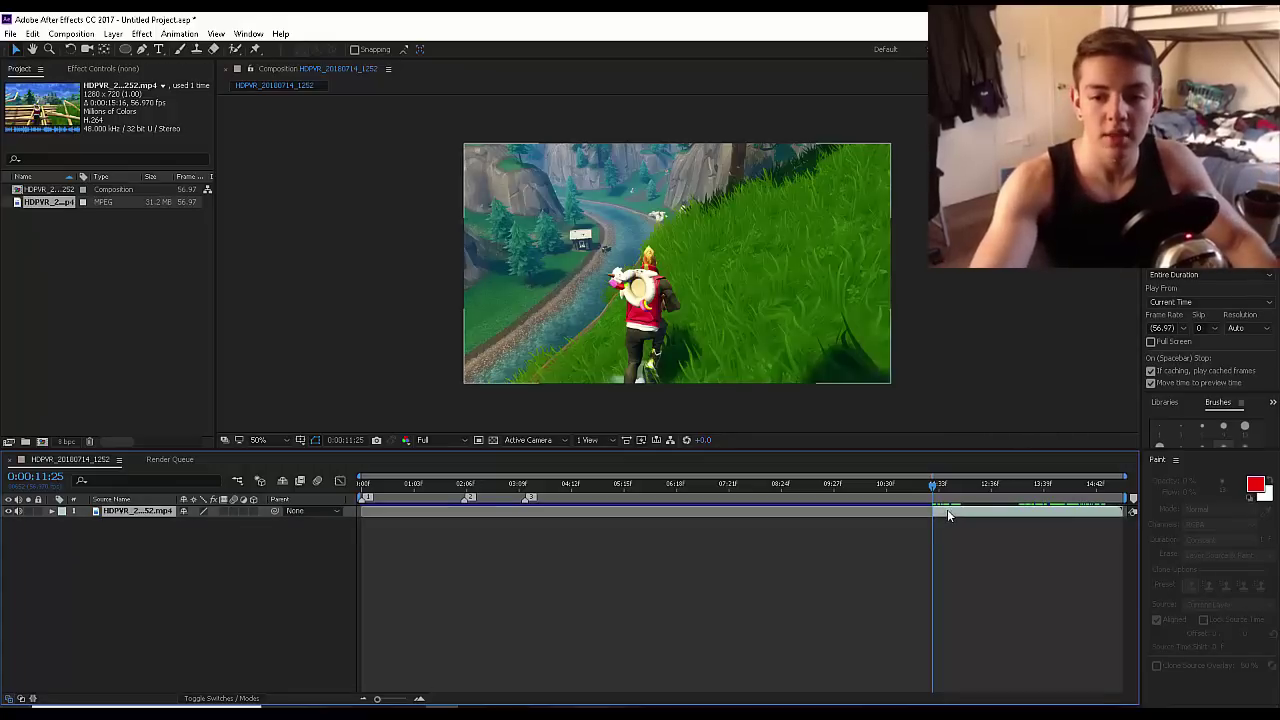
{"action": "left_click_drag", "start_coordinate": [943, 513], "coordinate": [376, 520]}
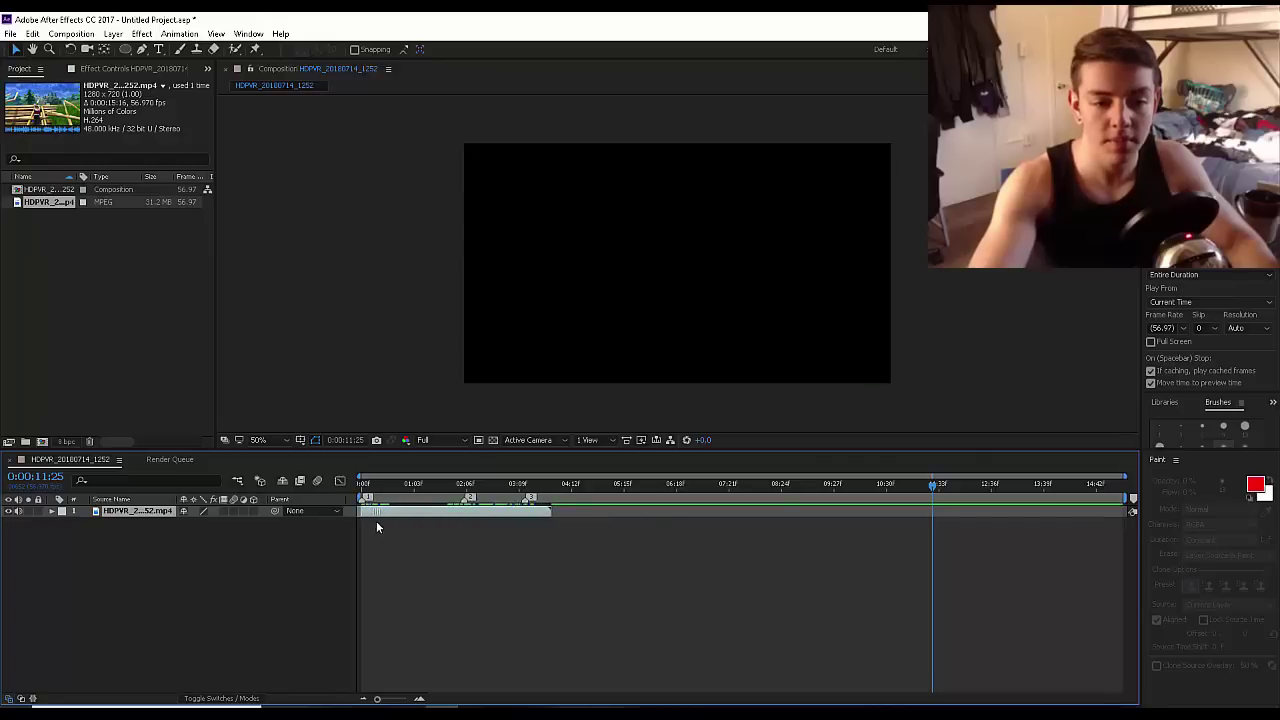
- Split the trimmed clip at 0:00:00:30, where the player is scoping in
{"action": "left_click", "coordinate": [389, 484]}
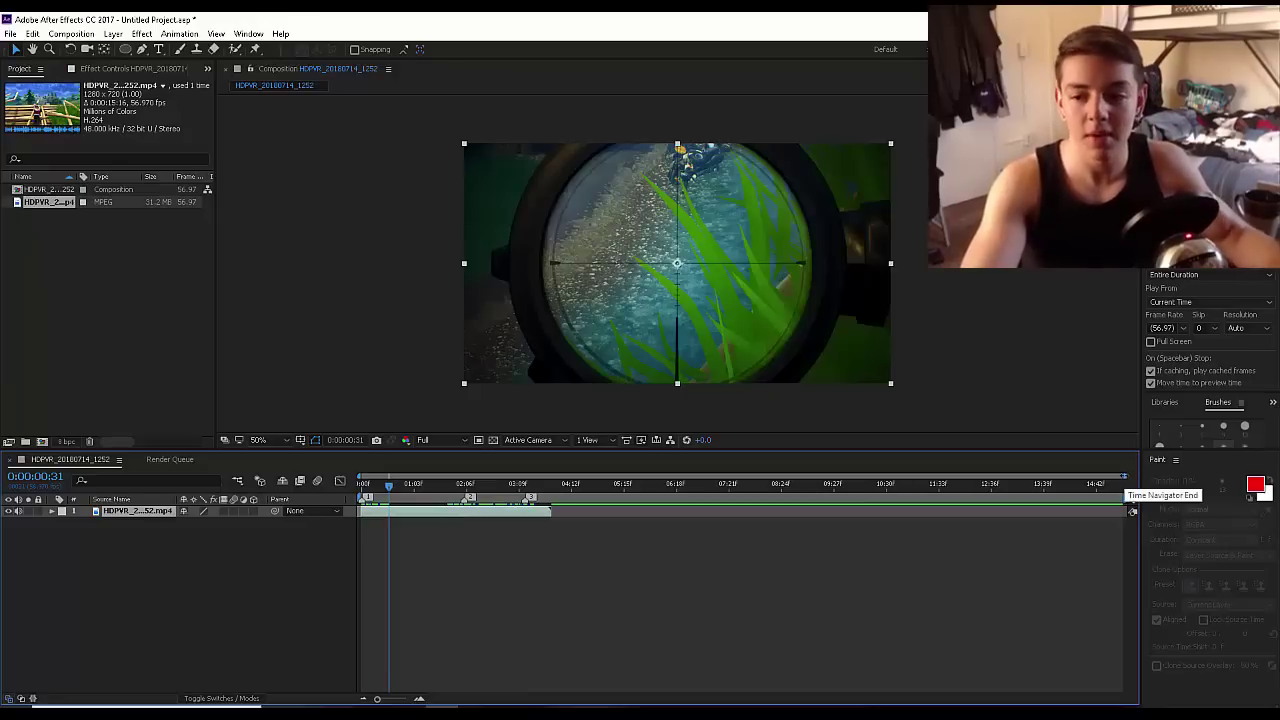
{"action": "left_click_drag", "start_coordinate": [1124, 478], "coordinate": [625, 470]}
{"action": "key", "text": "Home"}
{"action": "left_click", "coordinate": [551, 599]}
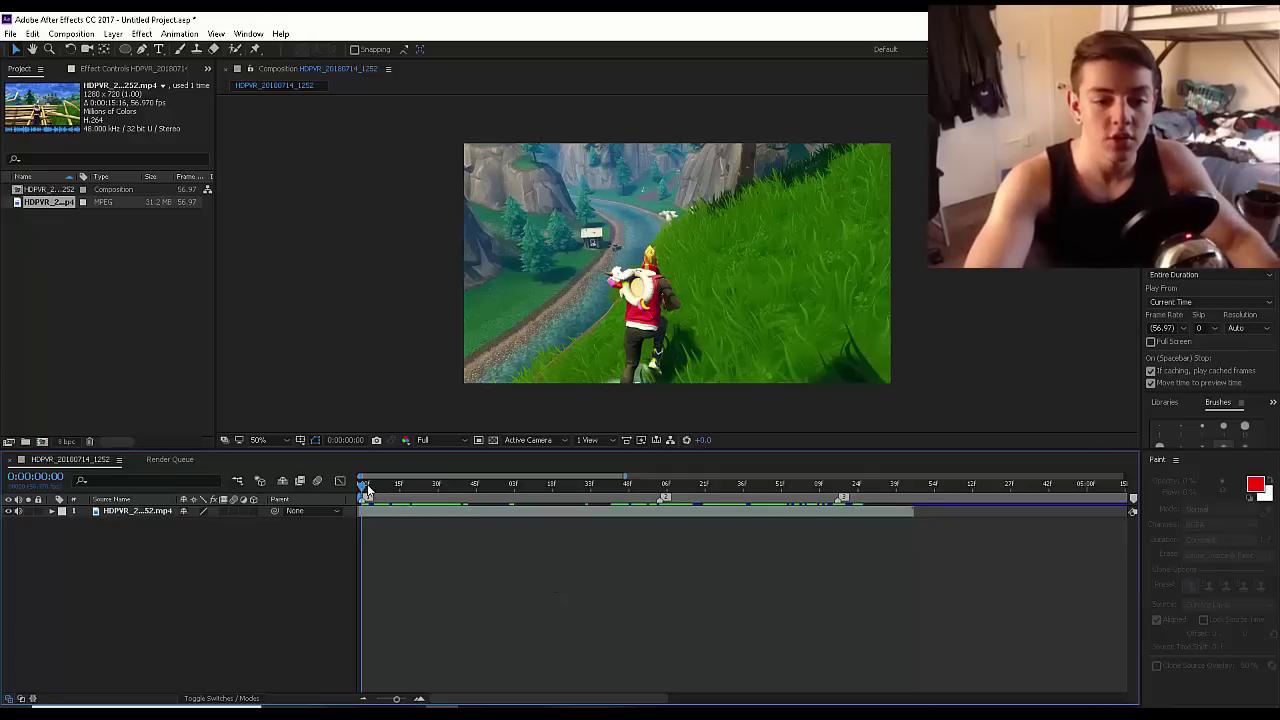
{"action": "left_click_drag", "start_coordinate": [363, 485], "coordinate": [438, 474]}
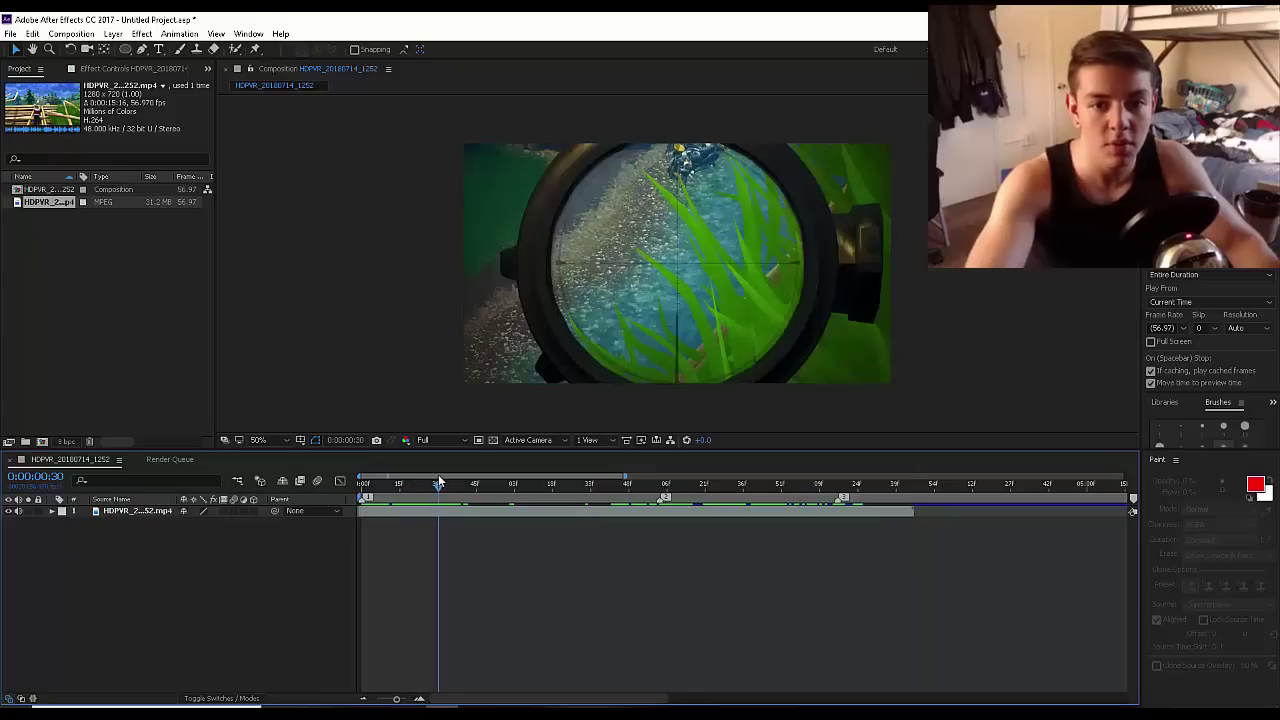
{"action": "left_click", "coordinate": [438, 514]}
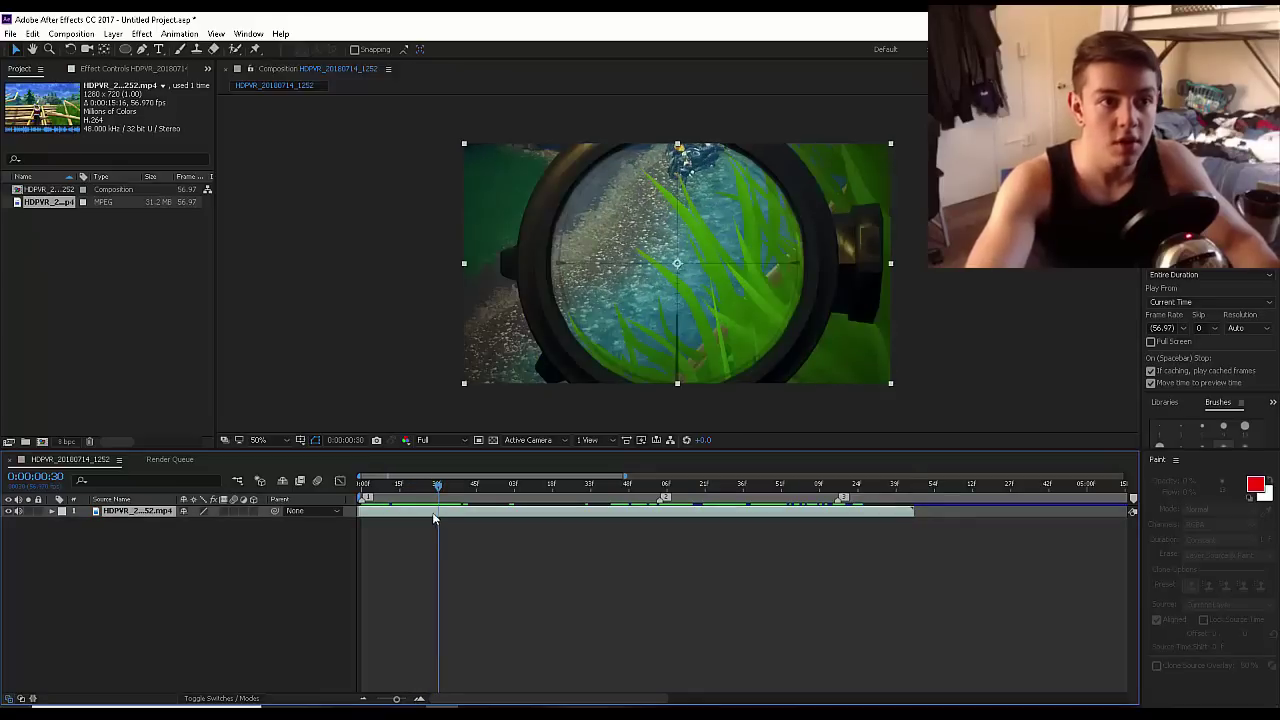
{"action": "left_click", "coordinate": [33, 33]}
{"action": "left_click", "coordinate": [88, 205]}
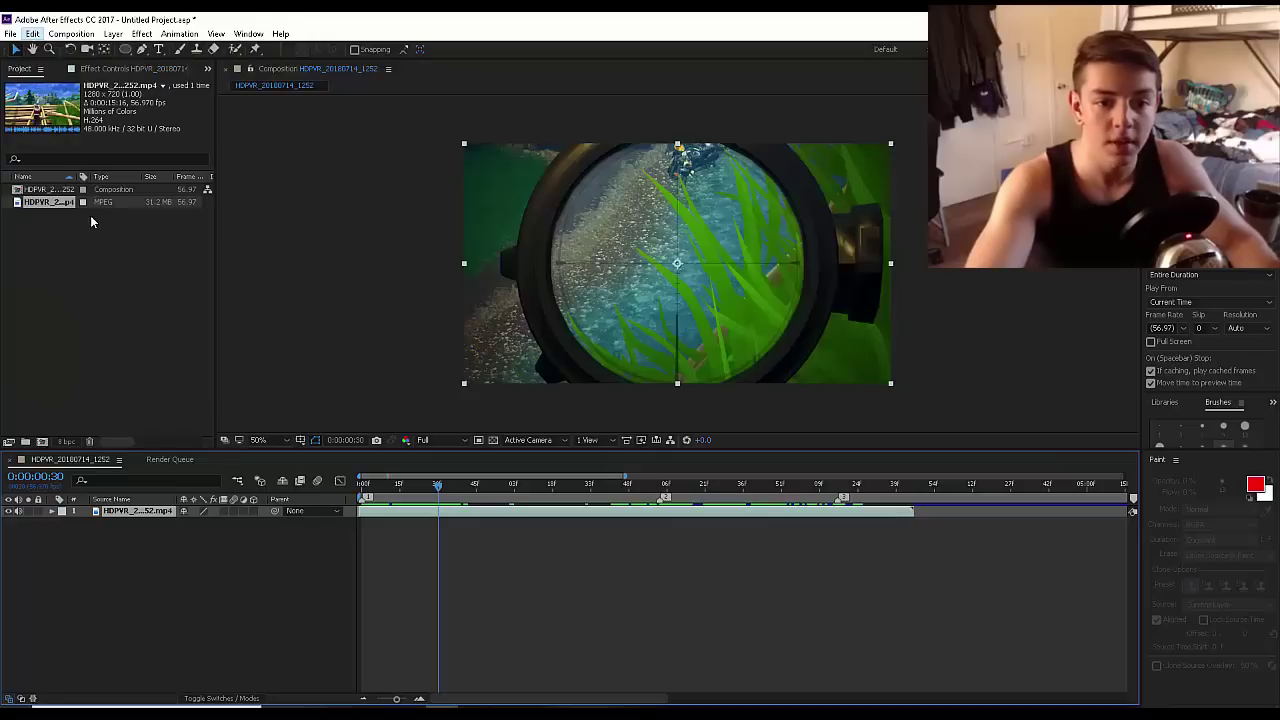
- Split the later segment at 0:00:01:41 to isolate the scoped-in section as its own layer
{"action": "mouse_move", "coordinate": [604, 492]}
{"action": "left_mouse_down"}
{"action": "mouse_move", "coordinate": [630, 480]}
{"action": "mouse_move", "coordinate": [591, 483]}
{"action": "mouse_move", "coordinate": [638, 478]}
{"action": "mouse_move", "coordinate": [610, 482]}
{"action": "left_mouse_up"}
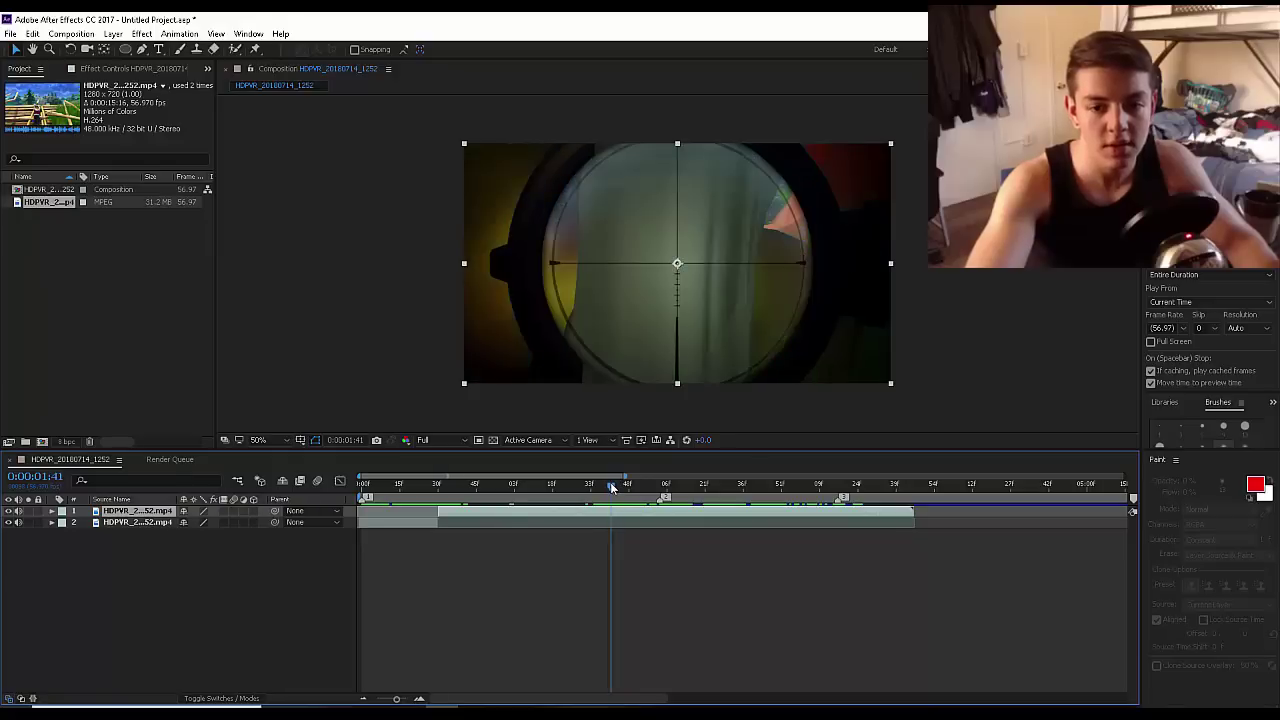
{"action": "left_click", "coordinate": [33, 33]}
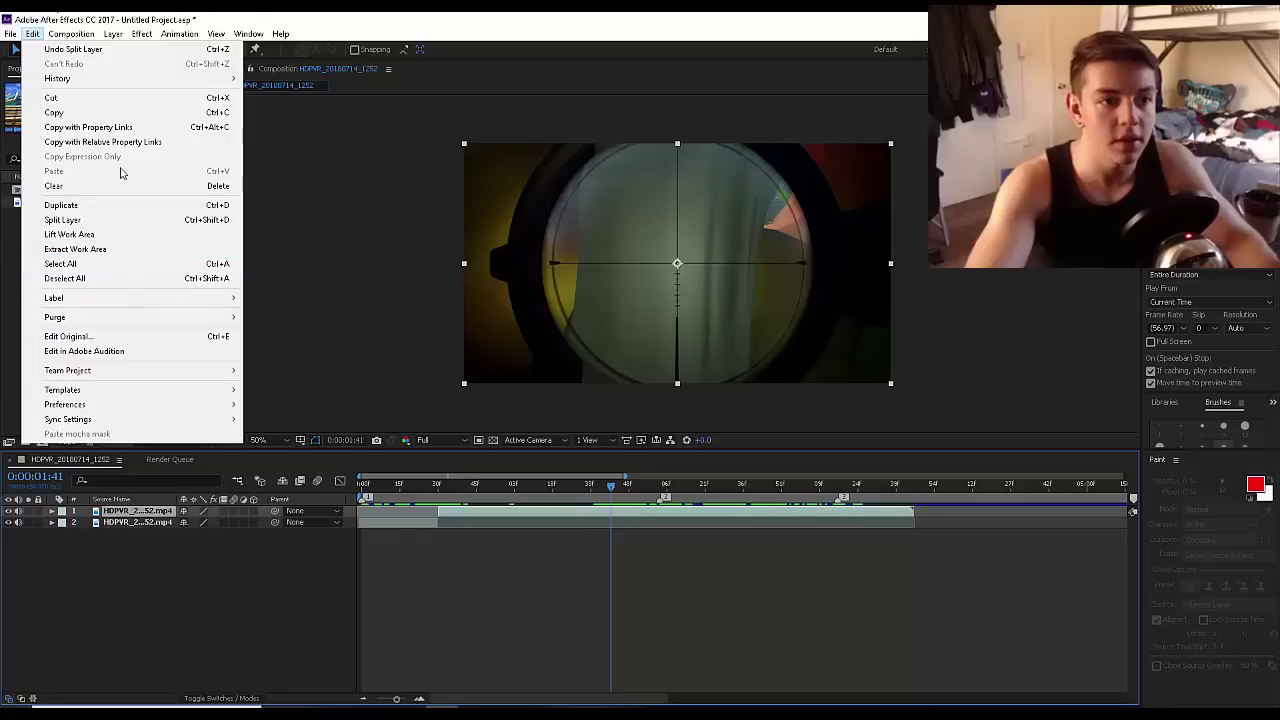
{"action": "left_click", "coordinate": [104, 220]}
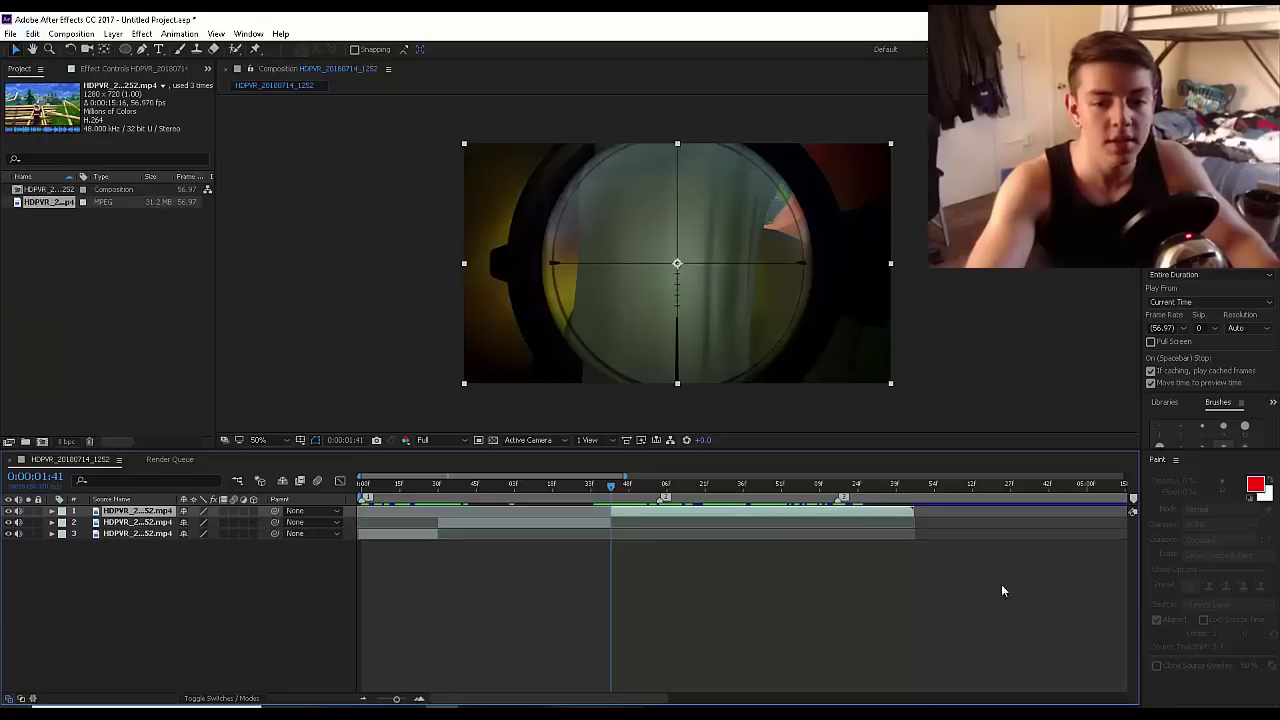
{"action": "left_click", "coordinate": [775, 616]}
- At 0:00:00:35, draw a circular mask with the Ellipse tool on the middle segment, overlapping the frame's left edge
{"action": "left_click_drag", "start_coordinate": [414, 488], "coordinate": [450, 484]}
{"action": "left_click", "coordinate": [487, 526]}
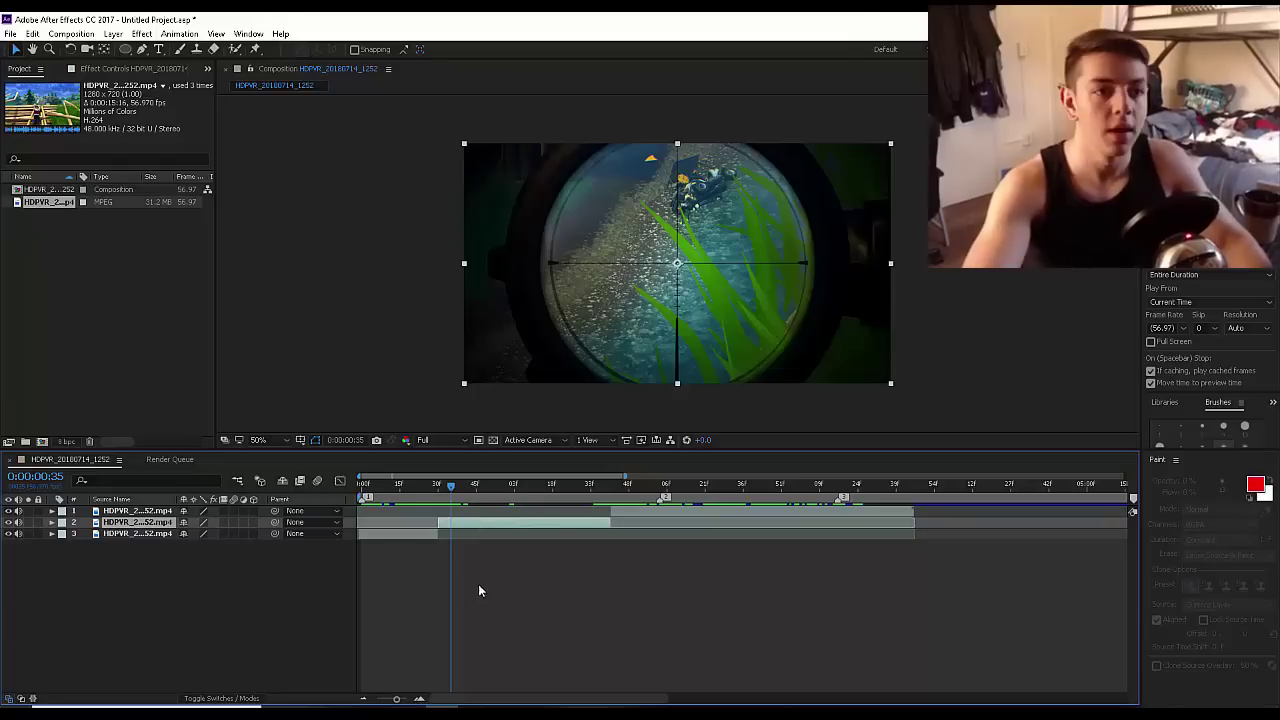
{"action": "left_click", "coordinate": [123, 50]}
{"action": "mouse_move", "coordinate": [125, 52]}
{"action": "left_mouse_down"}
{"action": "mouse_move", "coordinate": [165, 64]}
{"action": "mouse_move", "coordinate": [124, 57]}
{"action": "left_mouse_up"}
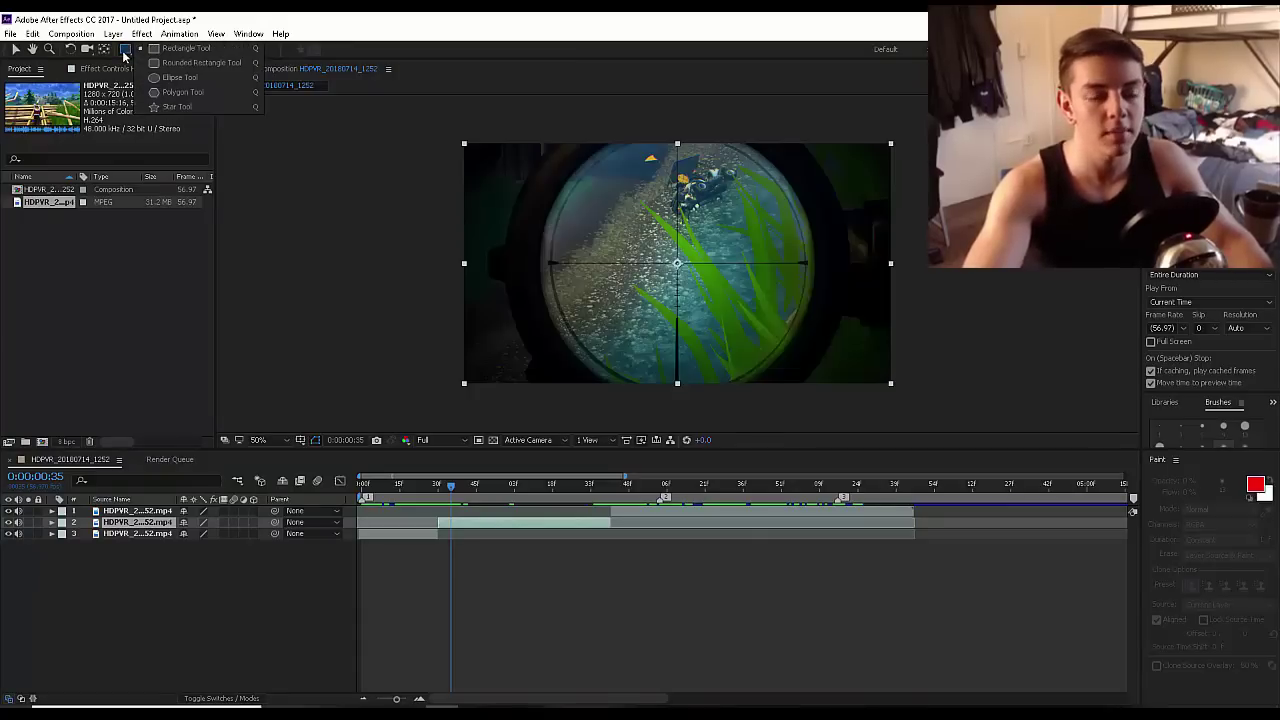
{"action": "left_click_drag", "start_coordinate": [123, 55], "coordinate": [155, 79]}
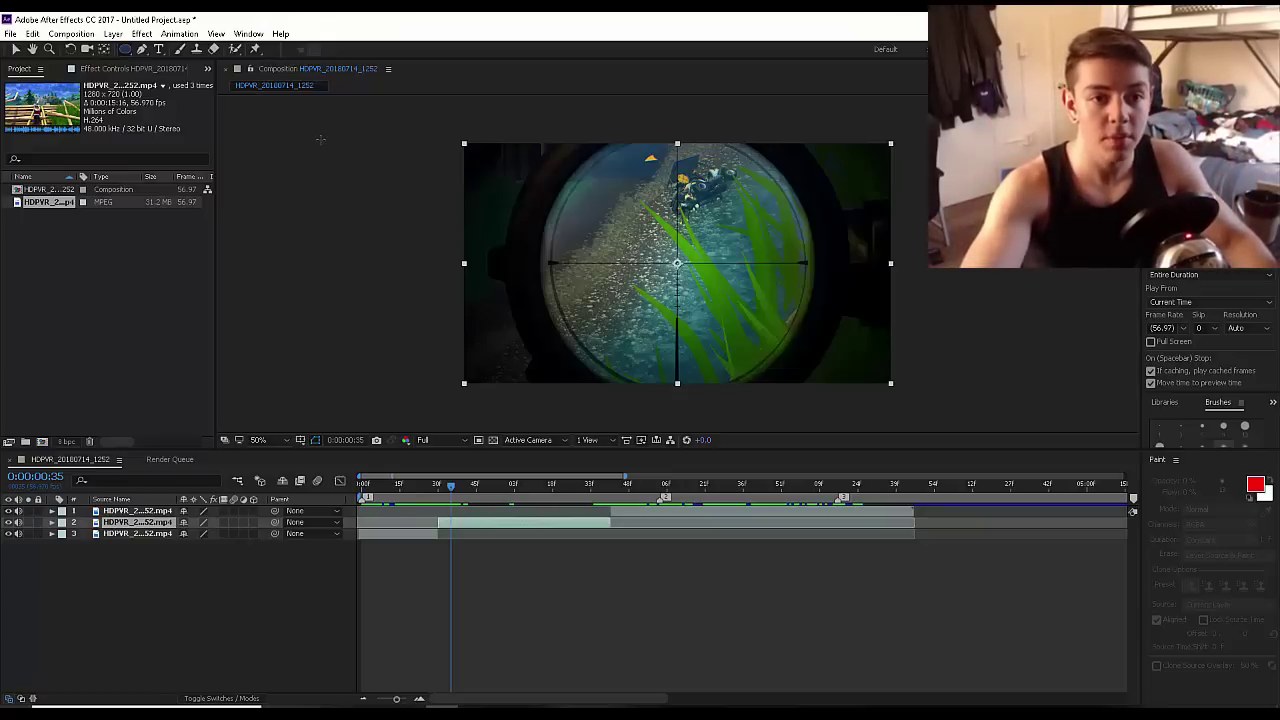
{"action": "left_click_drag", "start_coordinate": [316, 130], "coordinate": [497, 366]}
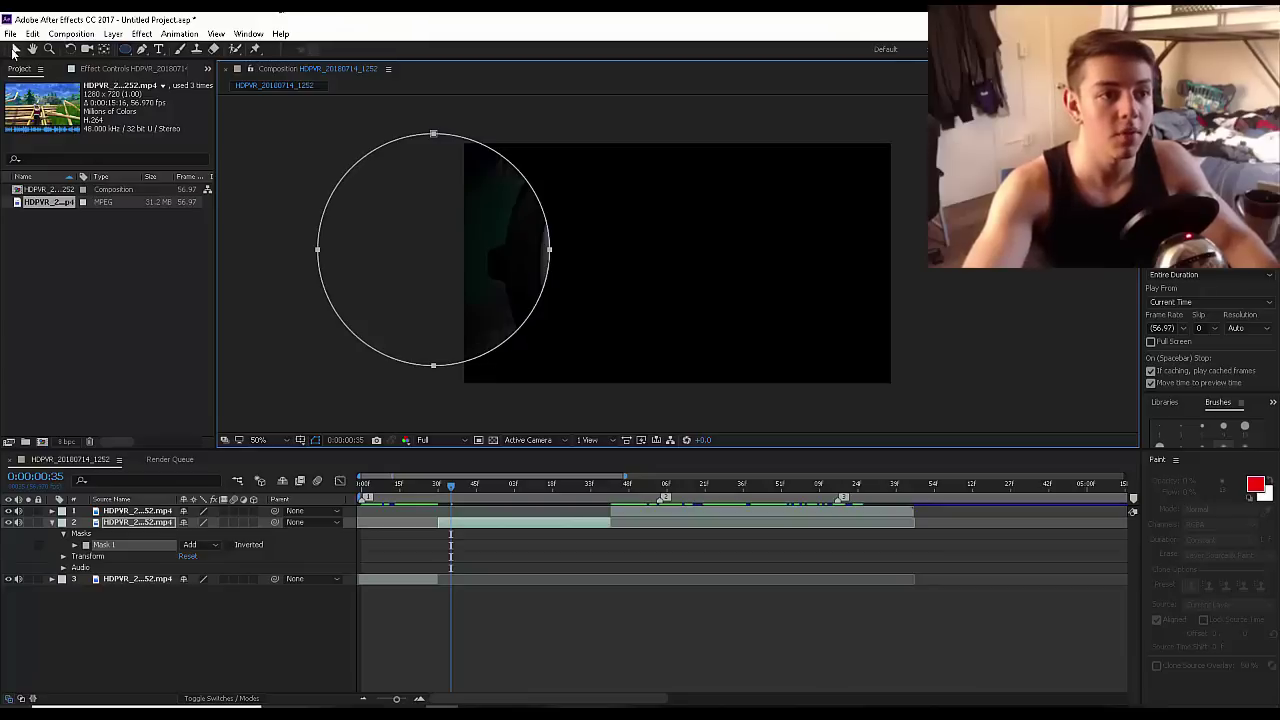
- Move the circular mask over the scope lens so its left side meets the lens's left edge
{"action": "left_click", "coordinate": [16, 52]}
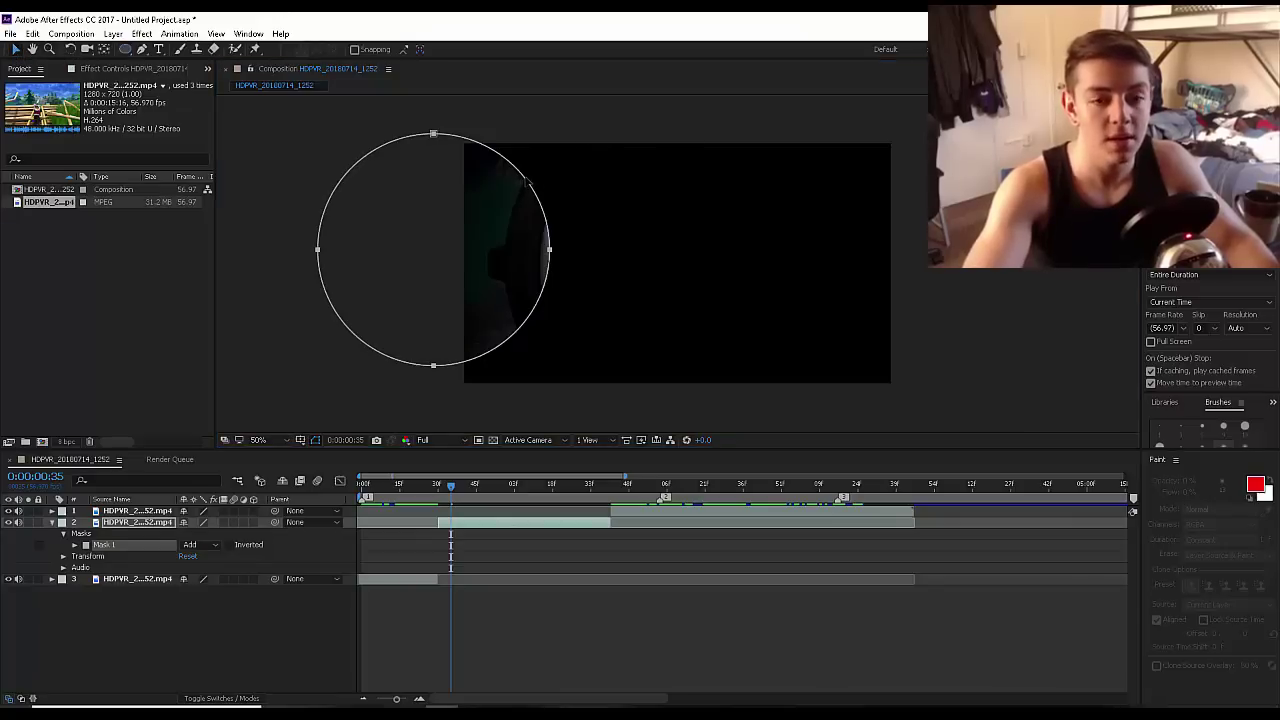
{"action": "left_click_drag", "start_coordinate": [536, 180], "coordinate": [751, 186]}
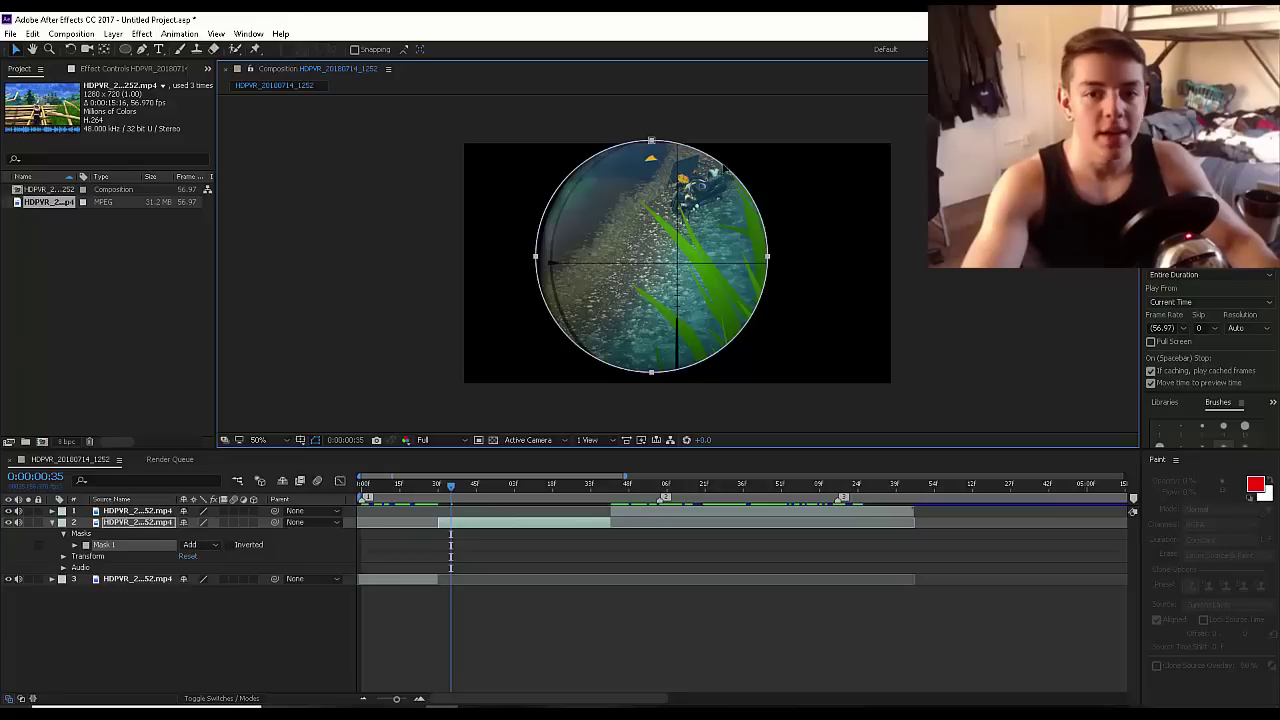
{"action": "key", "text": "shift+Right"}
{"action": "key", "text": "shift+Right"}
{"action": "key", "text": "shift+Right"}
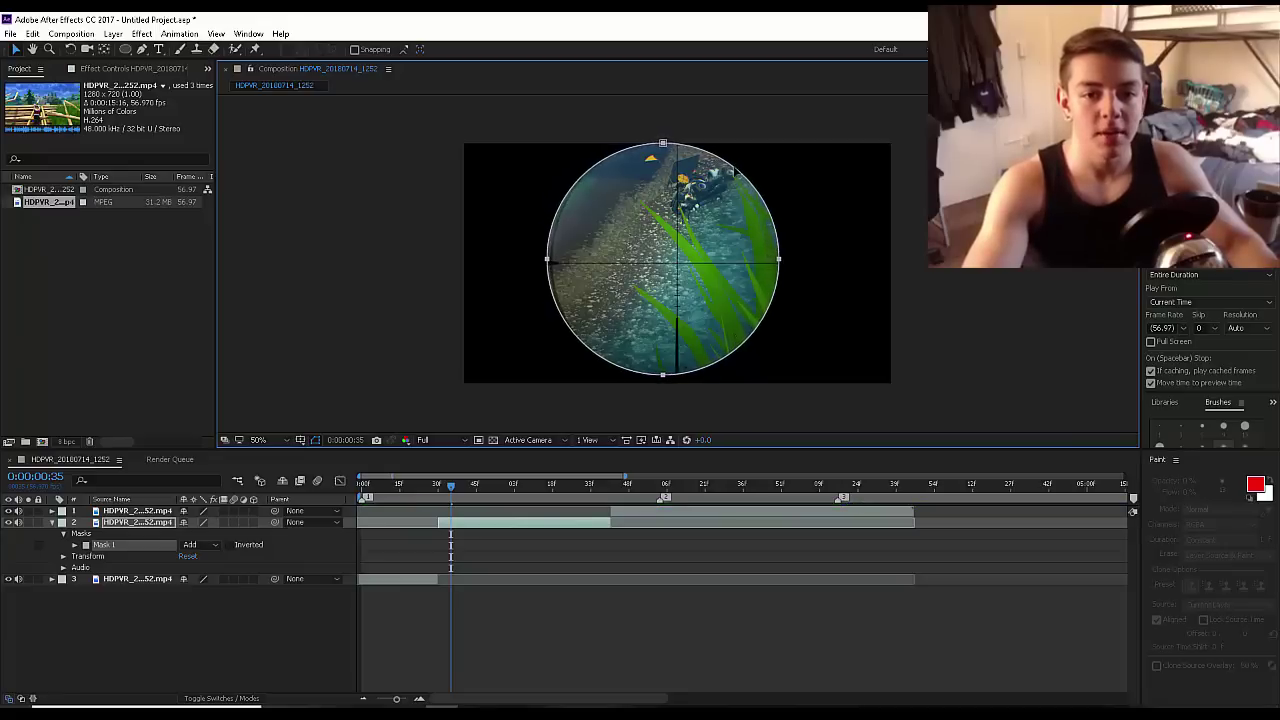
{"action": "key", "text": "shift+Right"}
{"action": "key", "text": "shift+Right"}
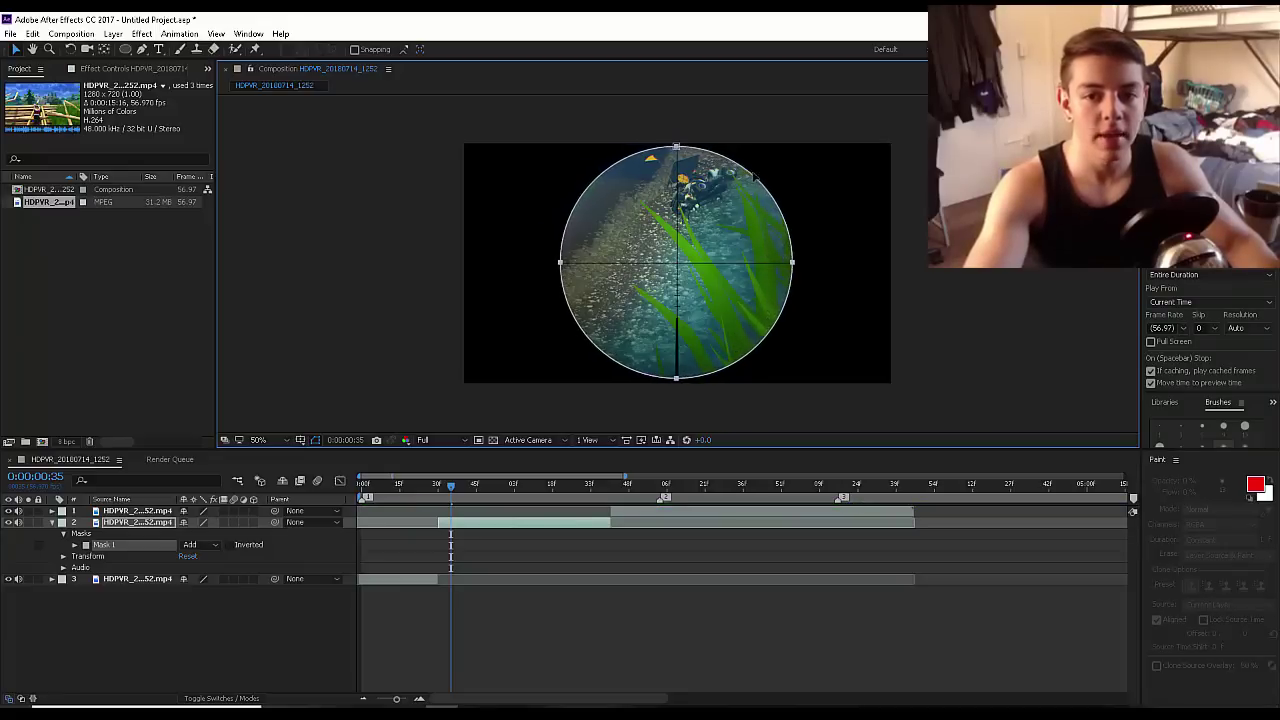
{"action": "key", "text": "shift+Left"}
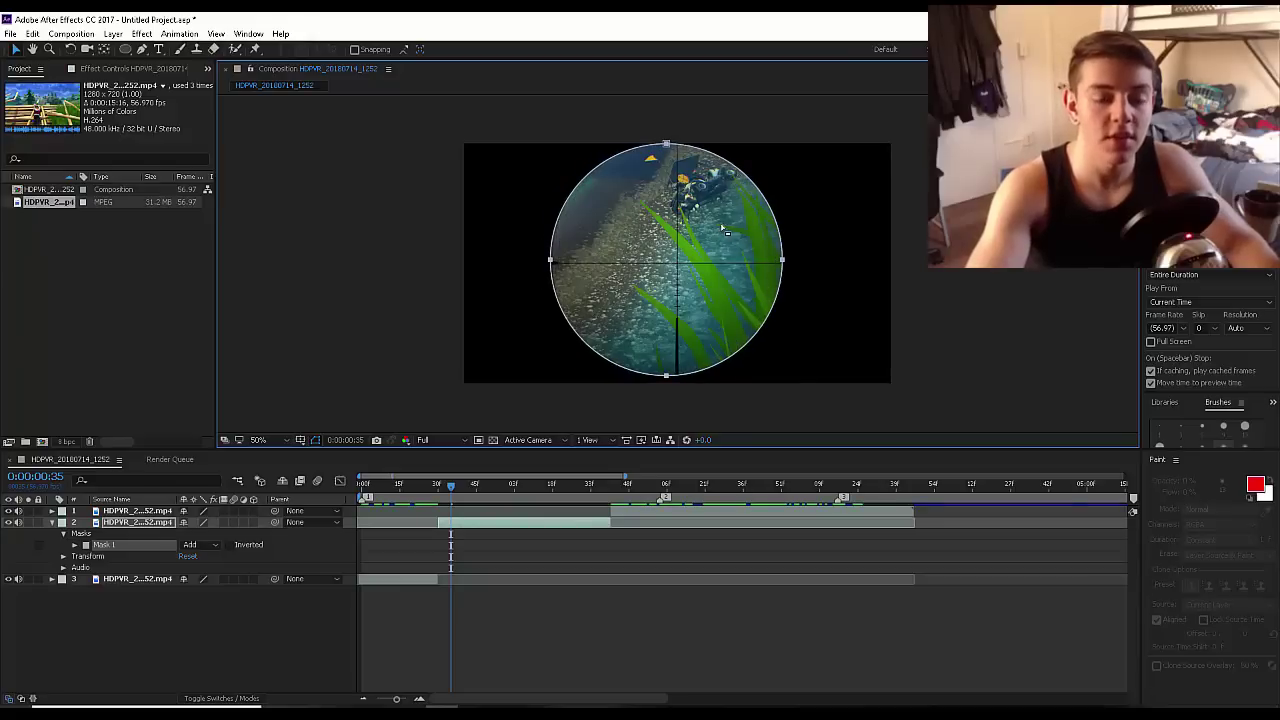
- Move the mask's right, bottom and top points onto the scope lens's edge with the Pen tool
{"action": "left_click", "coordinate": [143, 50]}
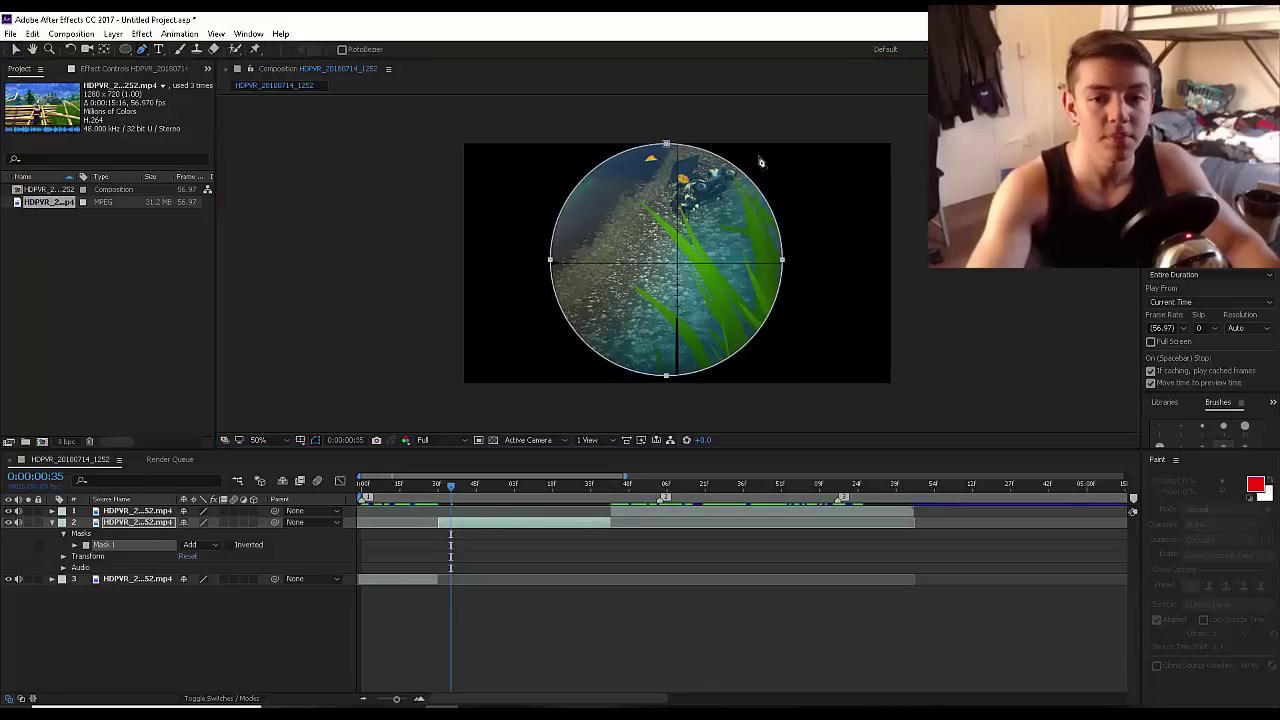
{"action": "left_click_drag", "start_coordinate": [786, 263], "coordinate": [798, 191]}
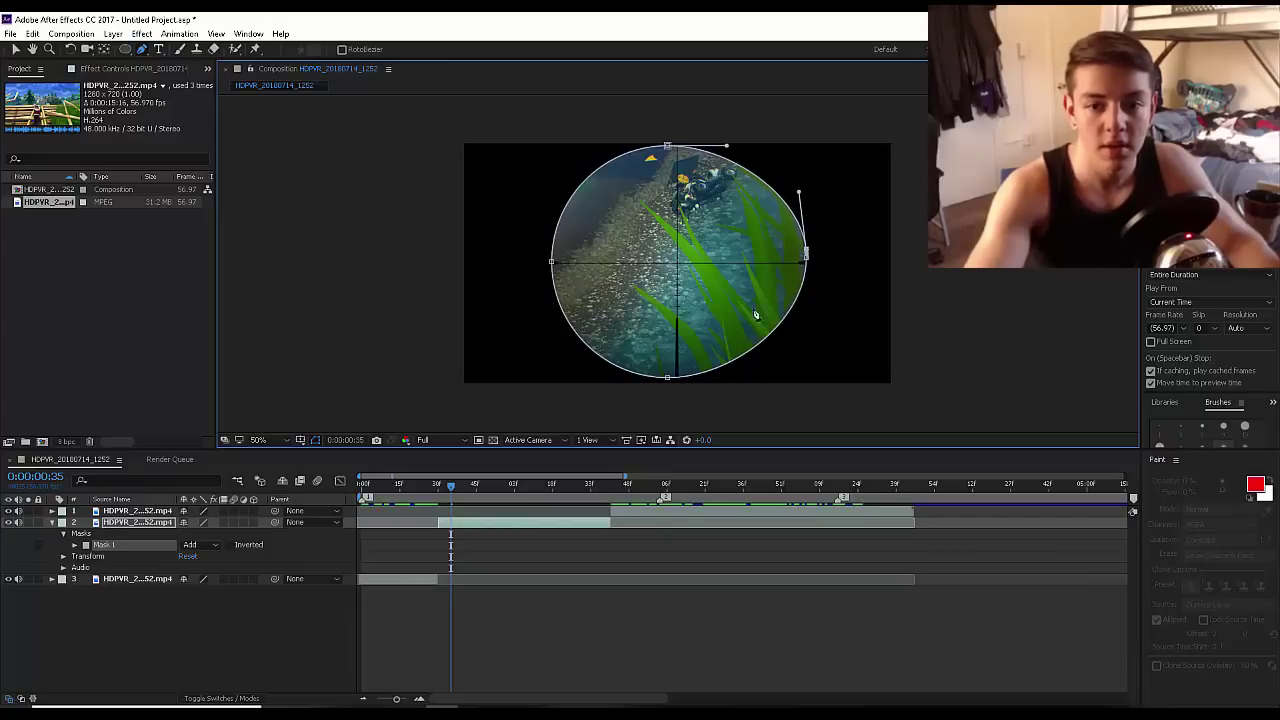
{"action": "left_click_drag", "start_coordinate": [668, 378], "coordinate": [680, 385]}
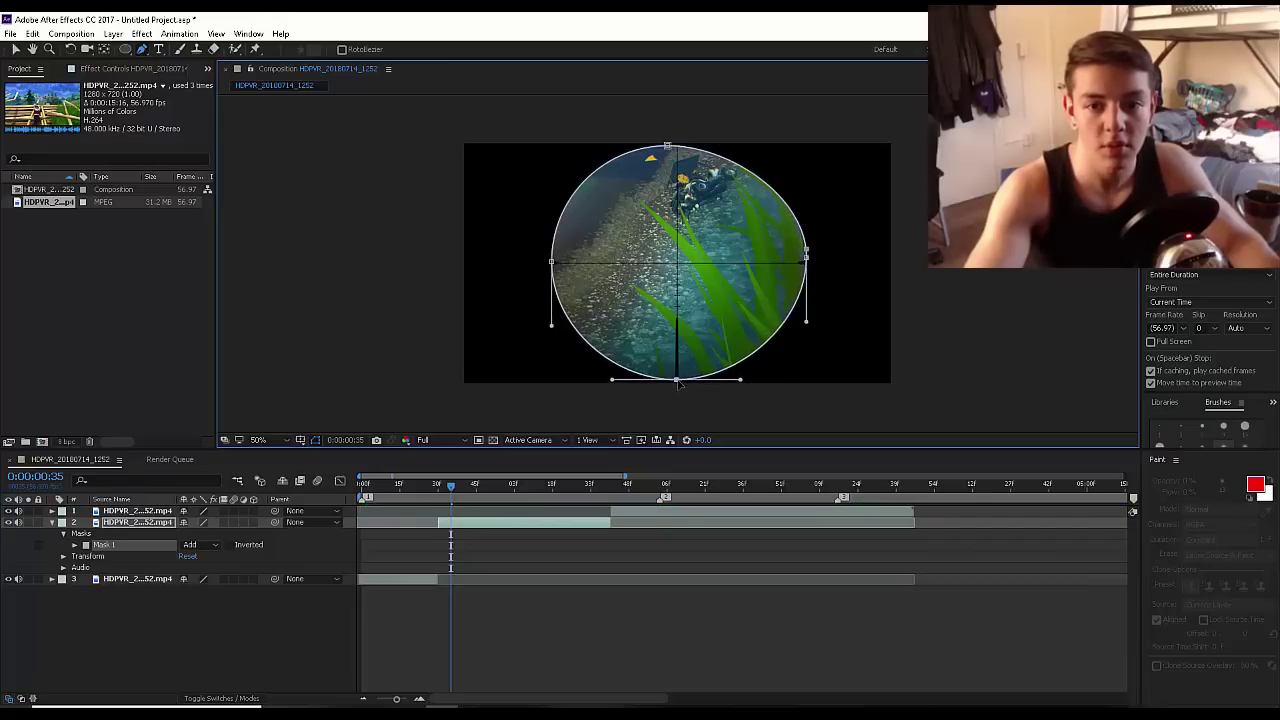
{"action": "left_click", "coordinate": [673, 146]}
{"action": "left_click_drag", "start_coordinate": [675, 147], "coordinate": [679, 148]}
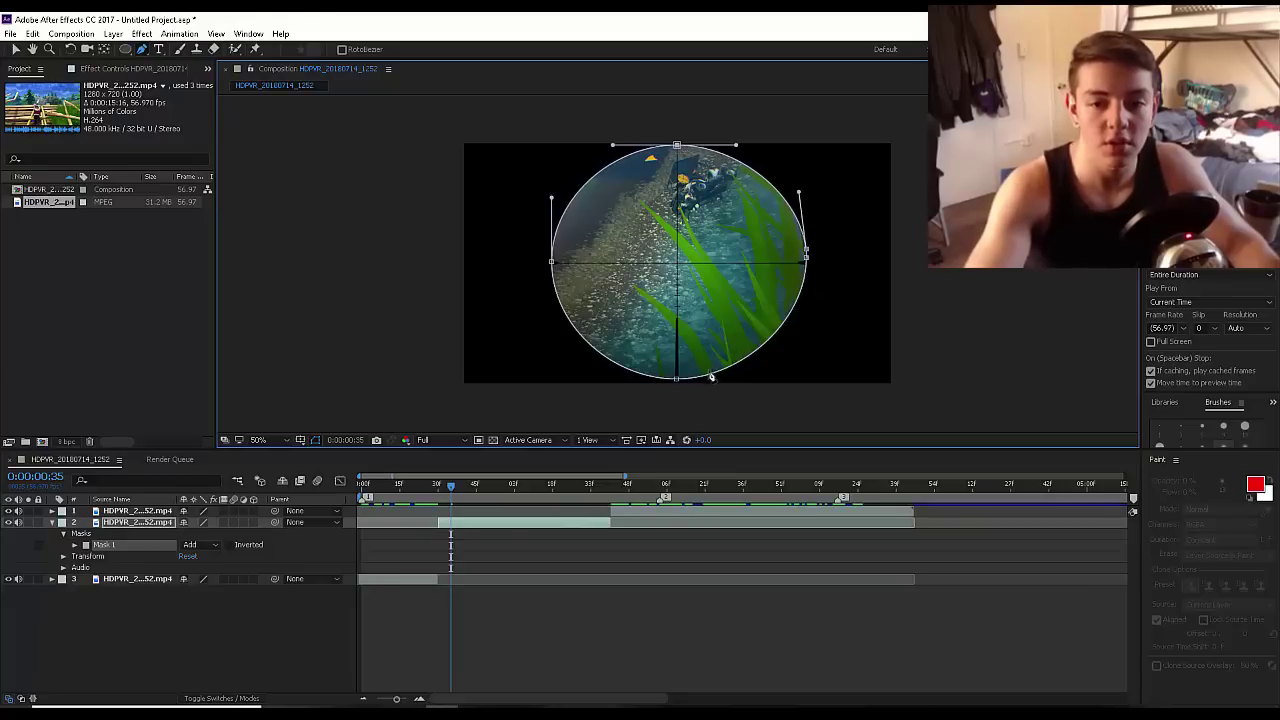
- Adjust the mask's bottom point and its lower curve handles so the outline follows the scope lens's lower edge
{"action": "left_click", "coordinate": [677, 379]}
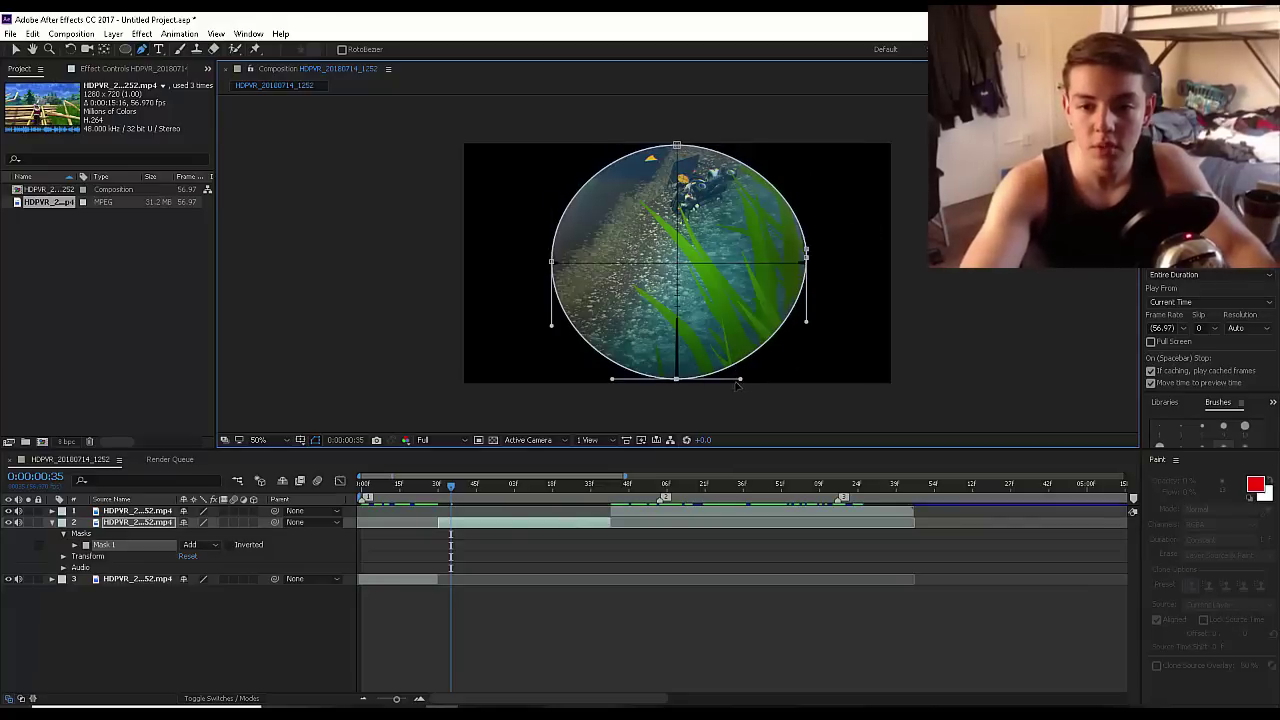
{"action": "left_click_drag", "start_coordinate": [736, 381], "coordinate": [728, 379]}
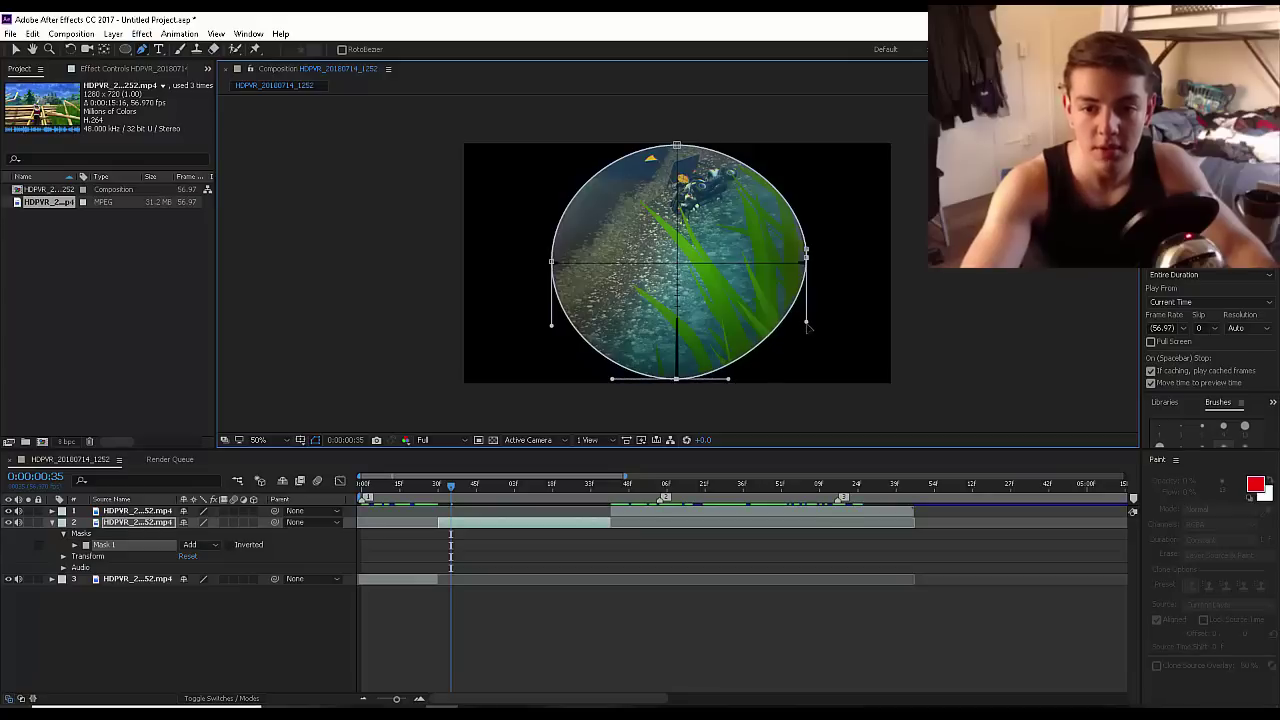
{"action": "left_click_drag", "start_coordinate": [810, 327], "coordinate": [805, 313]}
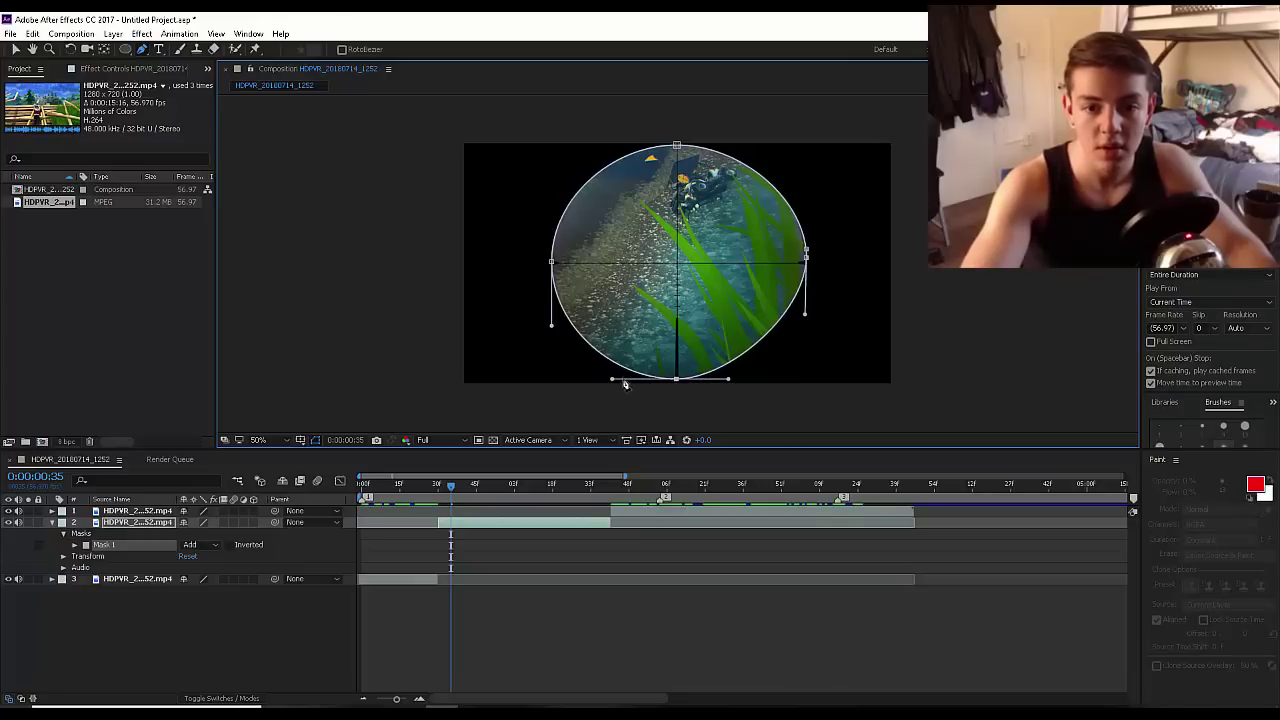
{"action": "left_click_drag", "start_coordinate": [613, 380], "coordinate": [677, 385]}
{"action": "mouse_move", "coordinate": [729, 385]}
{"action": "left_mouse_down"}
{"action": "mouse_move", "coordinate": [745, 384]}
{"action": "mouse_move", "coordinate": [745, 425]}
{"action": "mouse_move", "coordinate": [694, 414]}
{"action": "mouse_move", "coordinate": [736, 380]}
{"action": "mouse_move", "coordinate": [700, 430]}
{"action": "mouse_move", "coordinate": [752, 384]}
{"action": "left_mouse_up"}
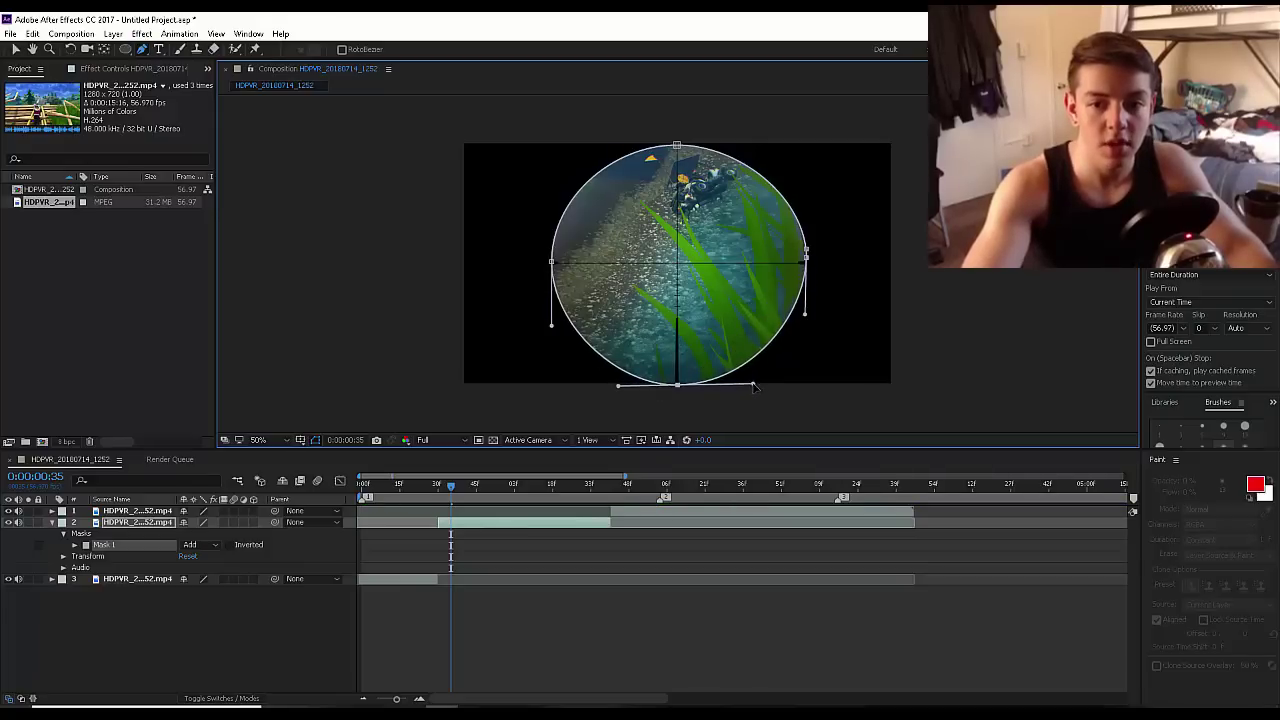
{"action": "left_click", "coordinate": [807, 252]}
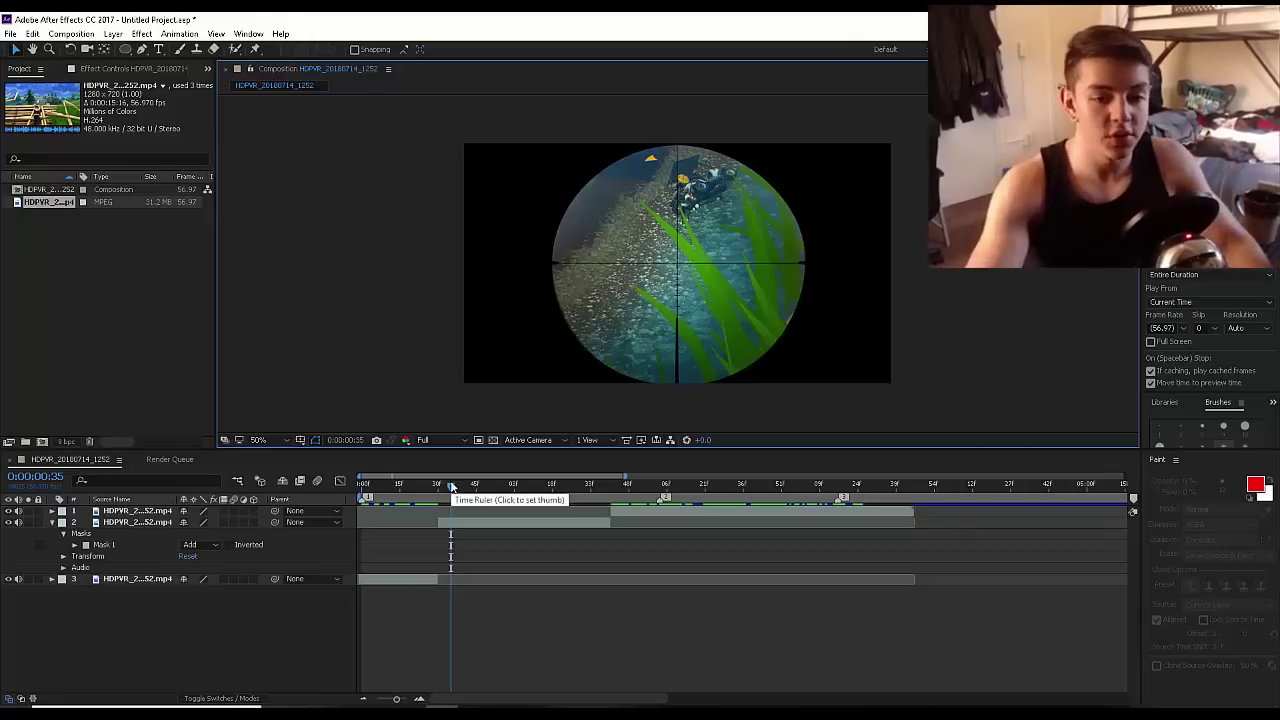
{"action": "left_click", "coordinate": [718, 350]}
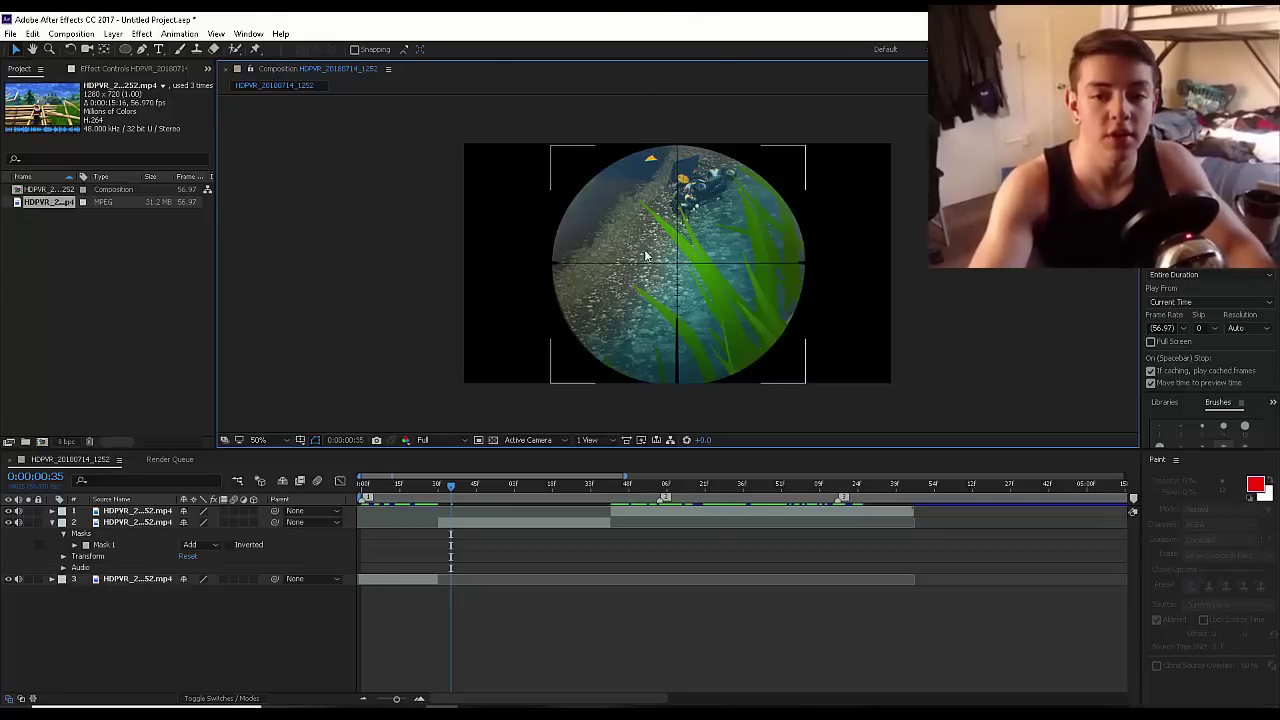
{"action": "left_click", "coordinate": [449, 283]}
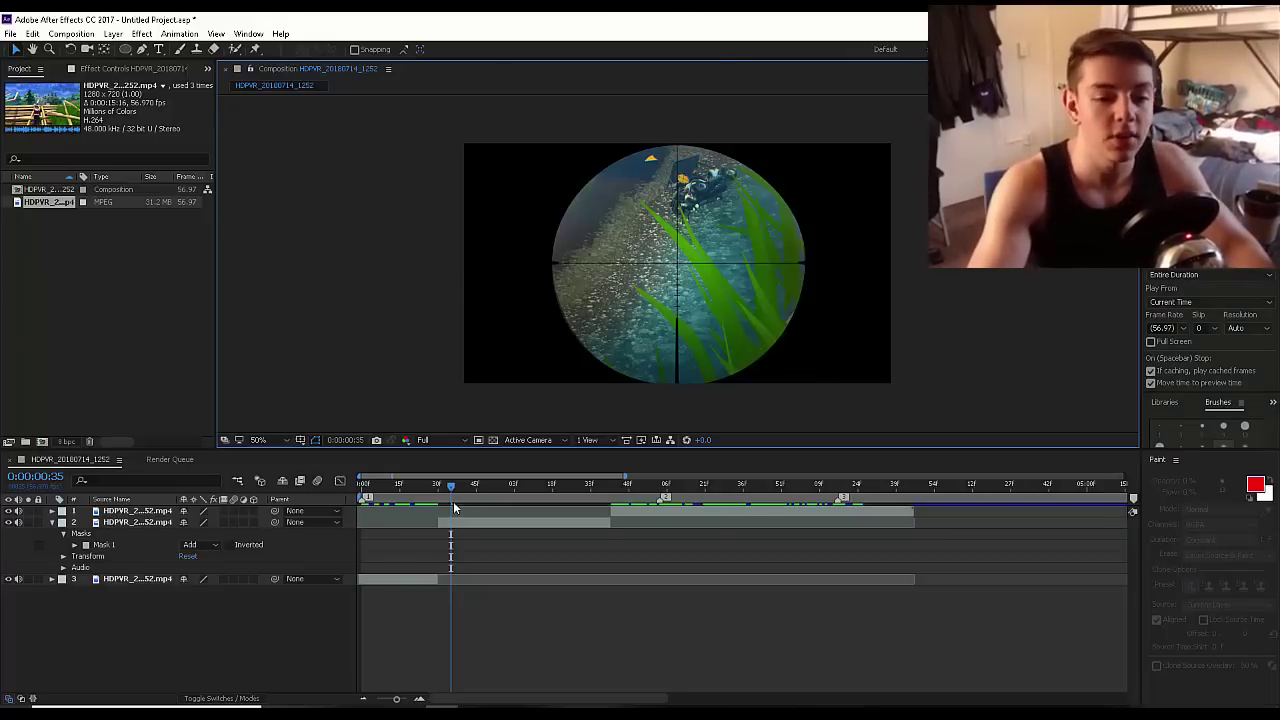
- Keyframe the middle segment's Scale at 100% at 0:00:00:30 and again at the segment's end
{"action": "left_click_drag", "start_coordinate": [448, 489], "coordinate": [437, 503]}
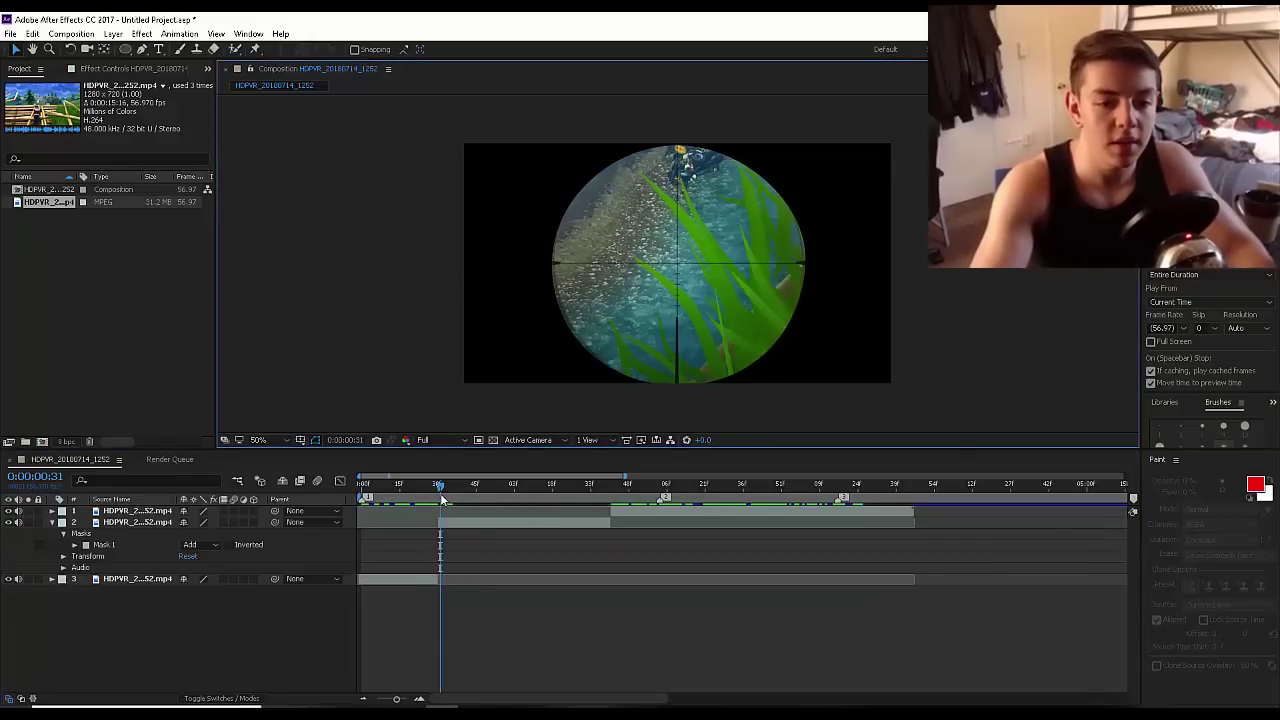
{"action": "left_click", "coordinate": [450, 525]}
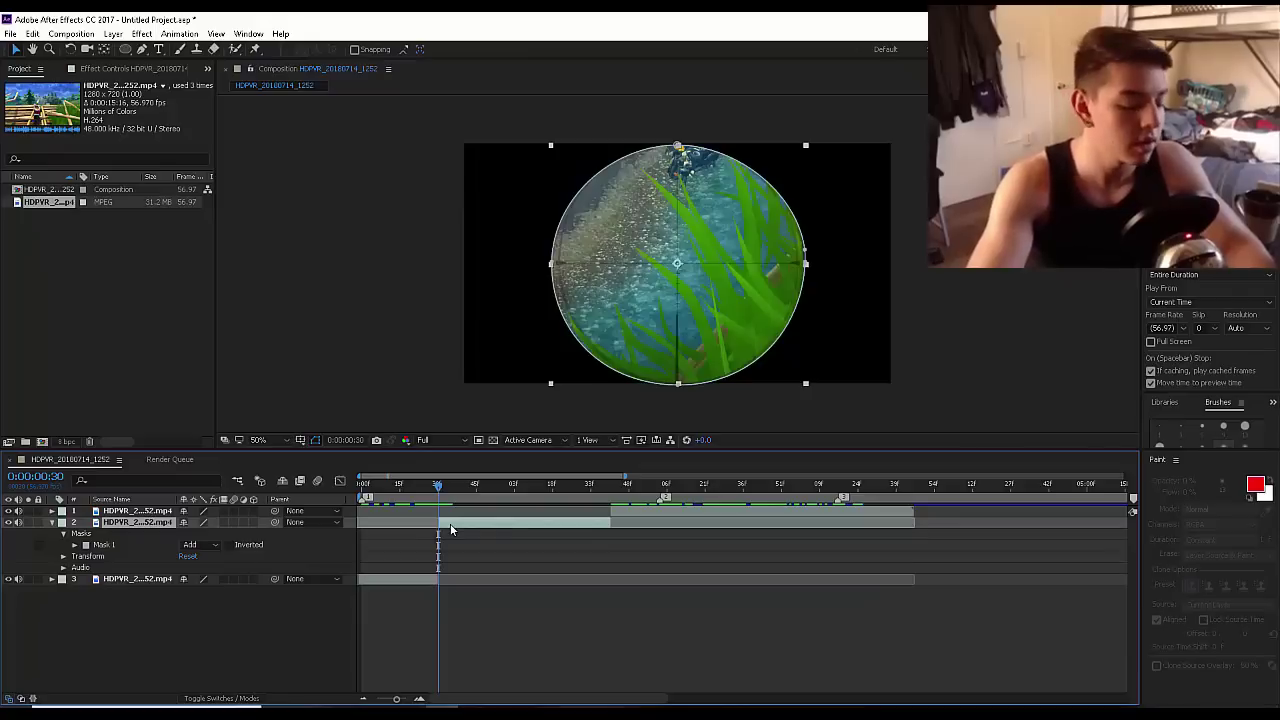
{"action": "key", "text": "ctrl+grave"}
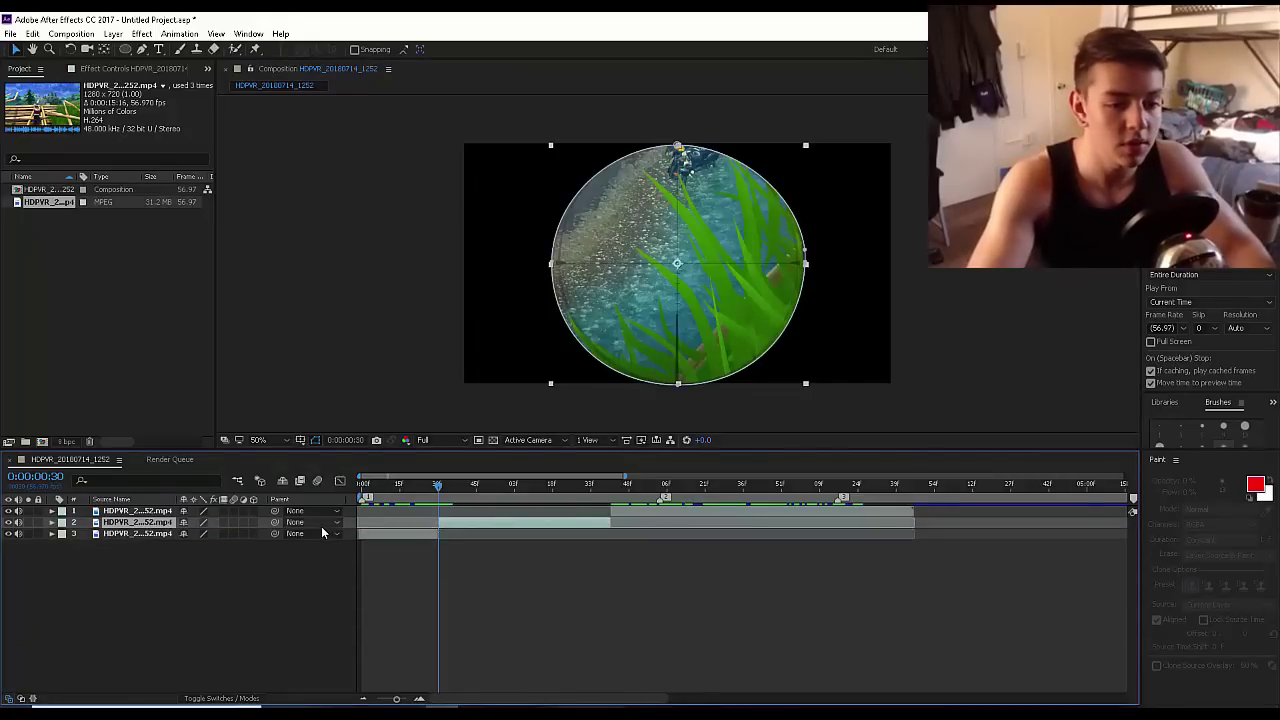
{"action": "key", "text": "s"}
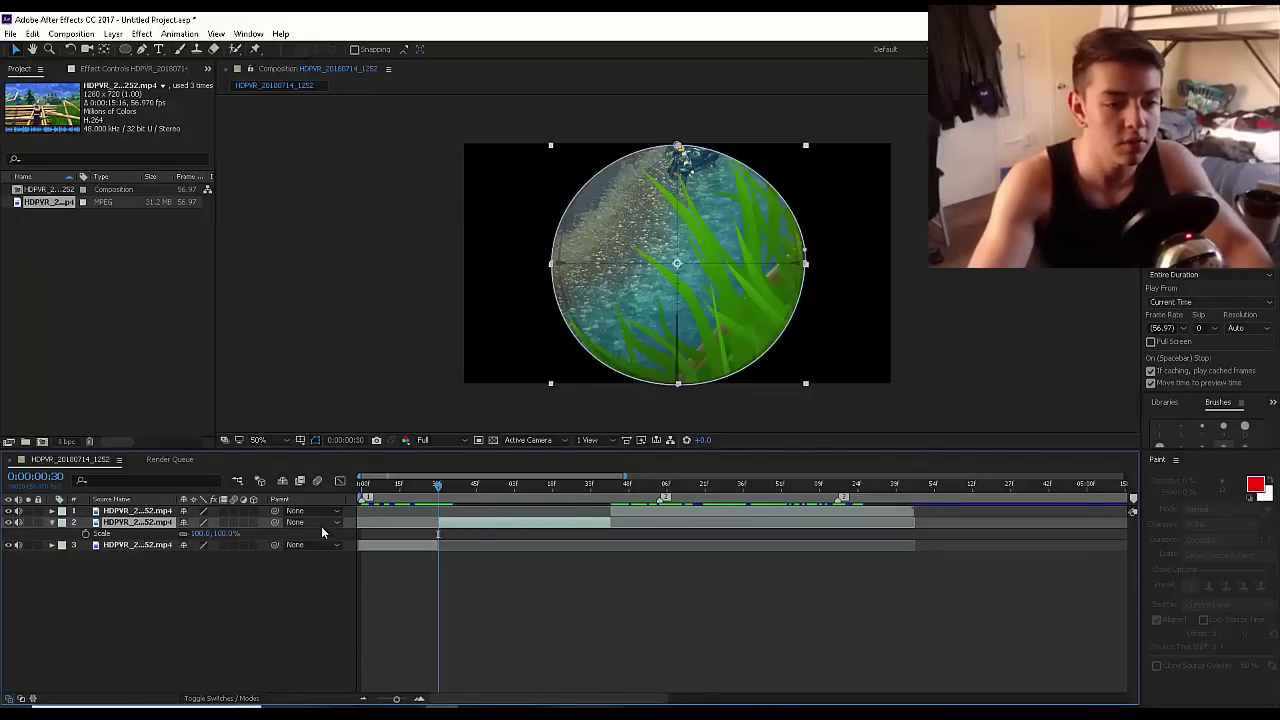
{"action": "left_click", "coordinate": [86, 533]}
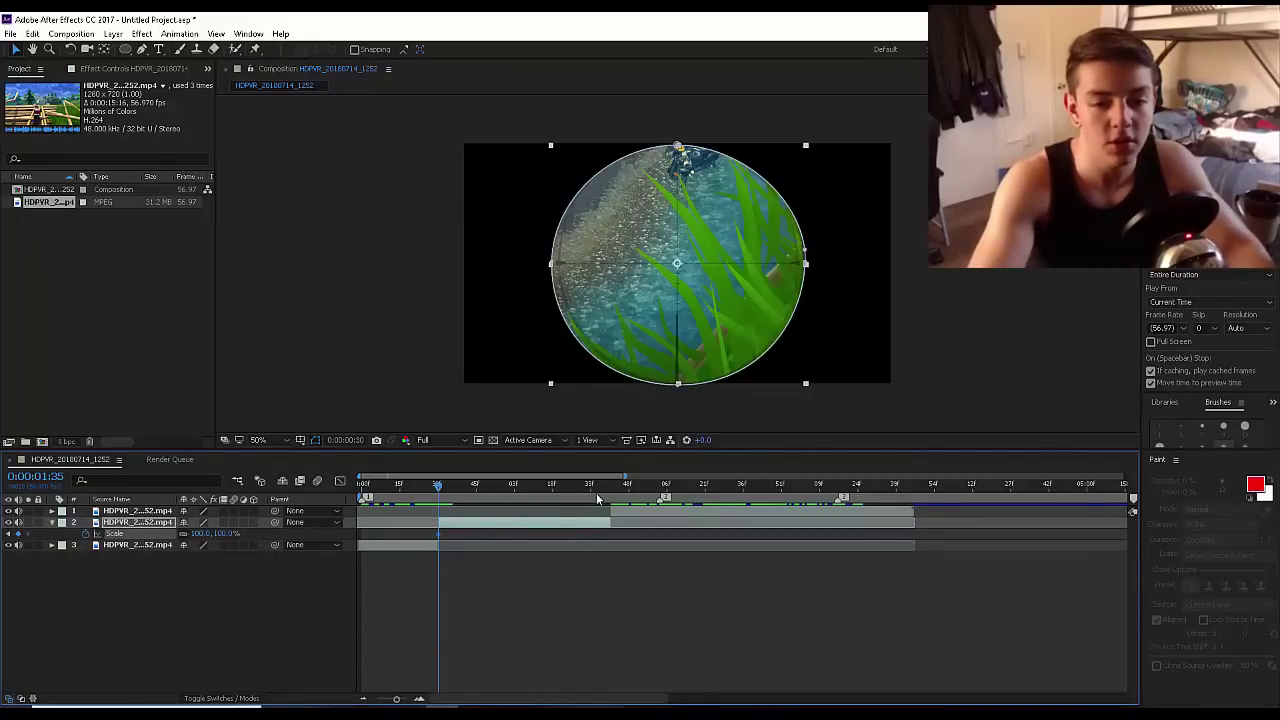
{"action": "left_click_drag", "start_coordinate": [598, 498], "coordinate": [524, 497]}
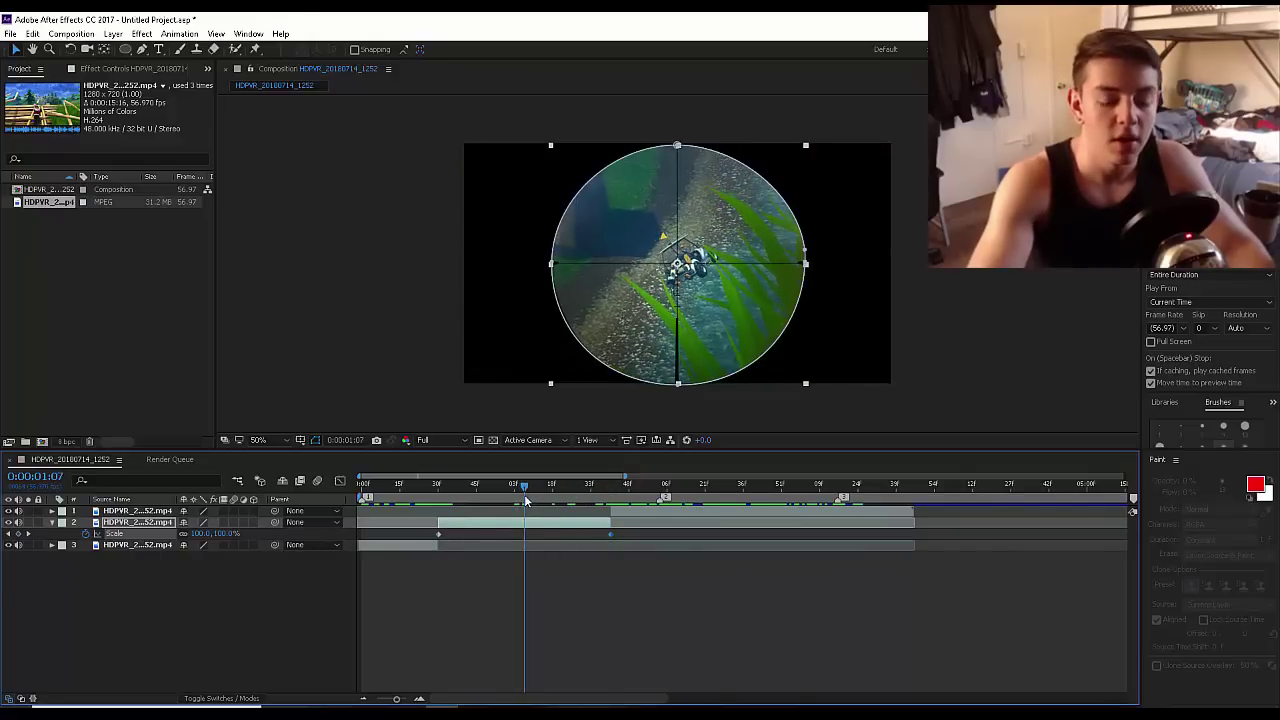
- At 0:00:01:24, set the middle segment's Scale to 50%
{"action": "left_click_drag", "start_coordinate": [525, 494], "coordinate": [568, 493]}
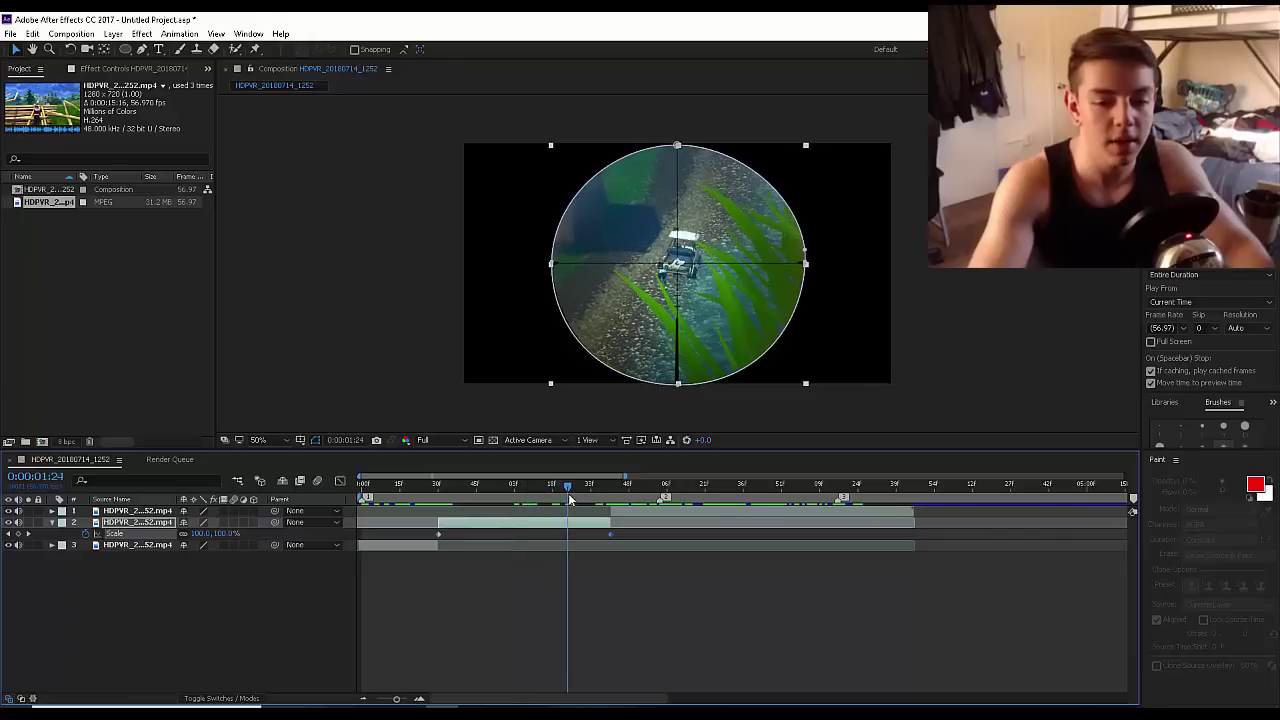
{"action": "left_click", "coordinate": [200, 534]}
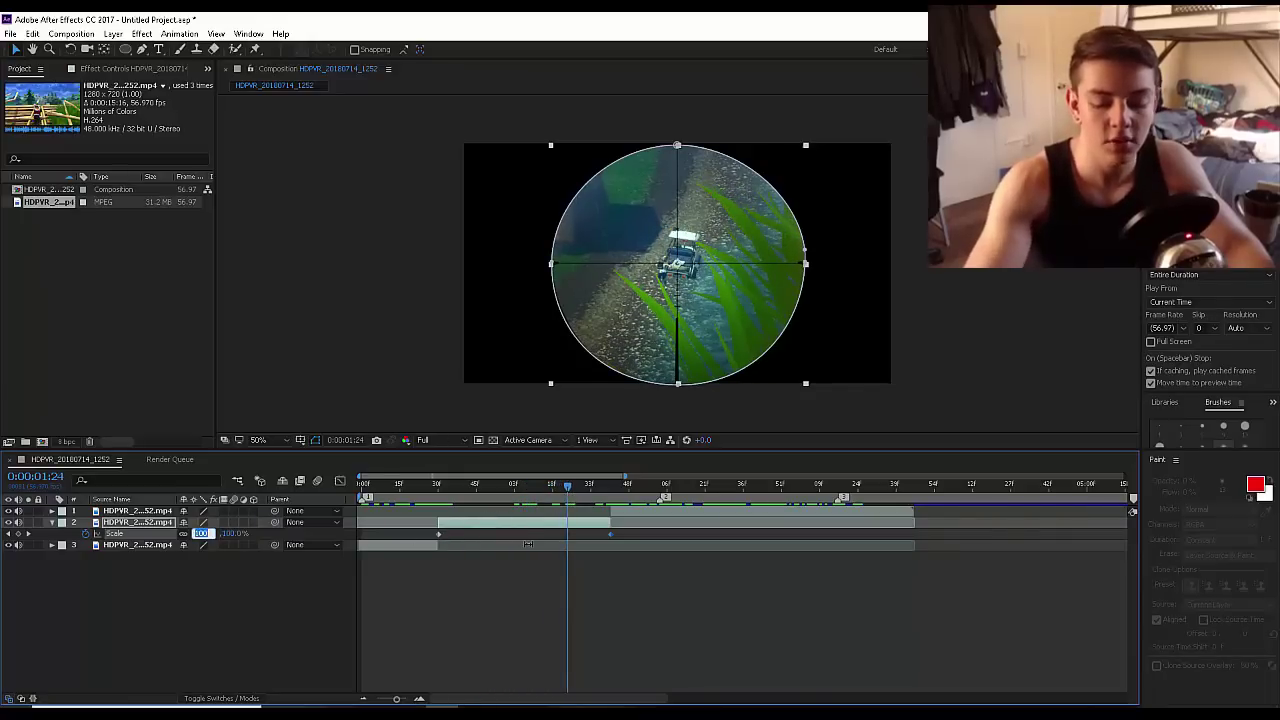
{"action": "type", "text": "60"}
{"action": "key", "text": "Return"}
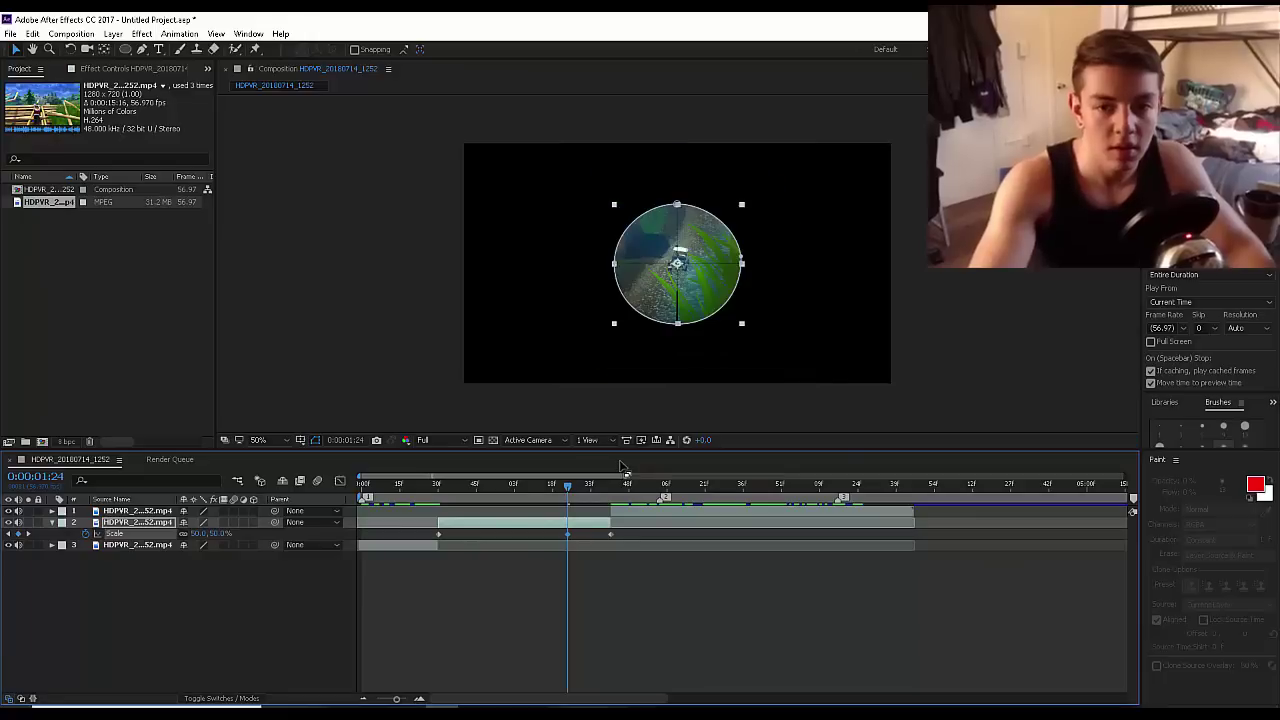
{"action": "left_click", "coordinate": [10, 33]}
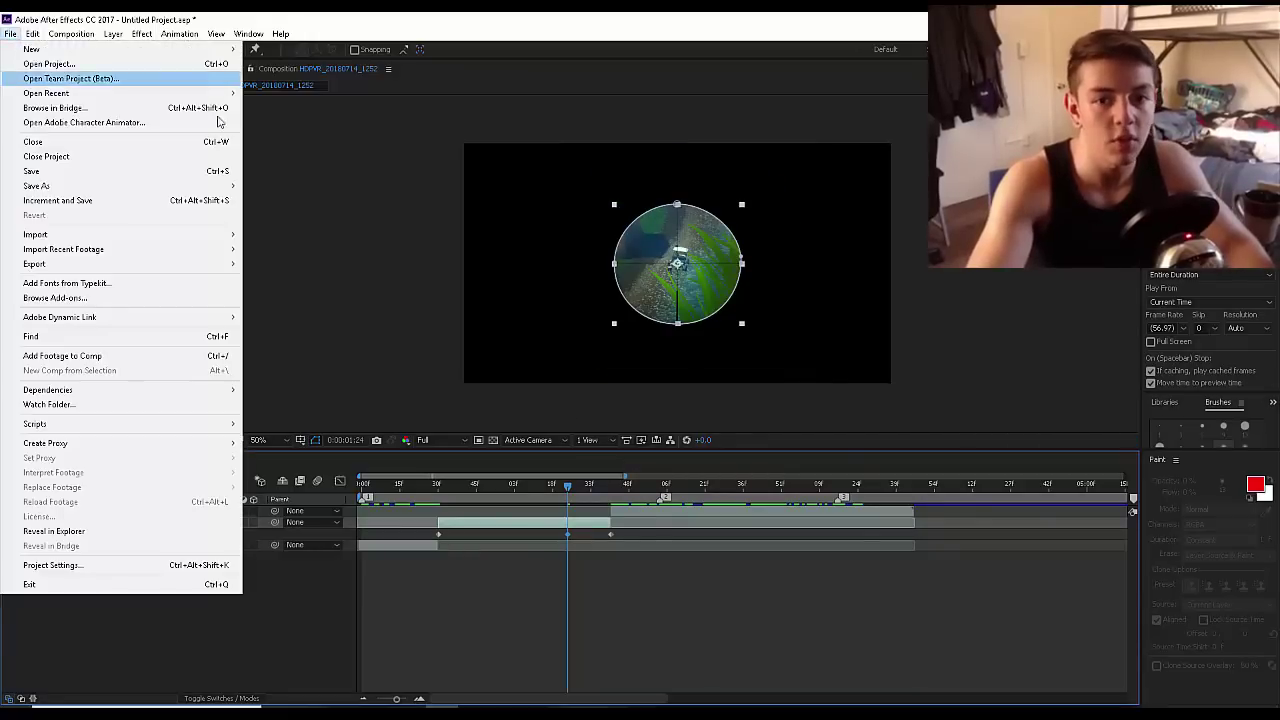
{"action": "left_click", "coordinate": [374, 19]}
{"action": "left_click", "coordinate": [500, 623]}
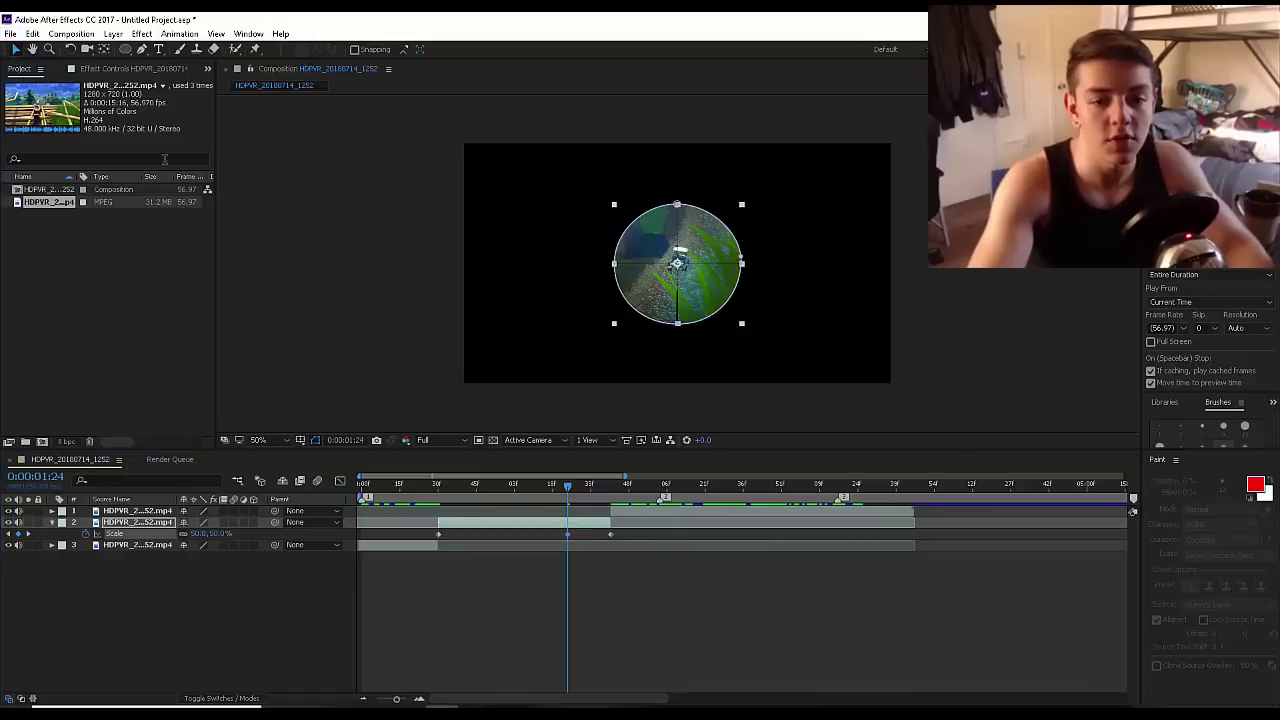
- Play the composition from the start to preview the scope's scale animation
{"action": "key", "text": "Home"}
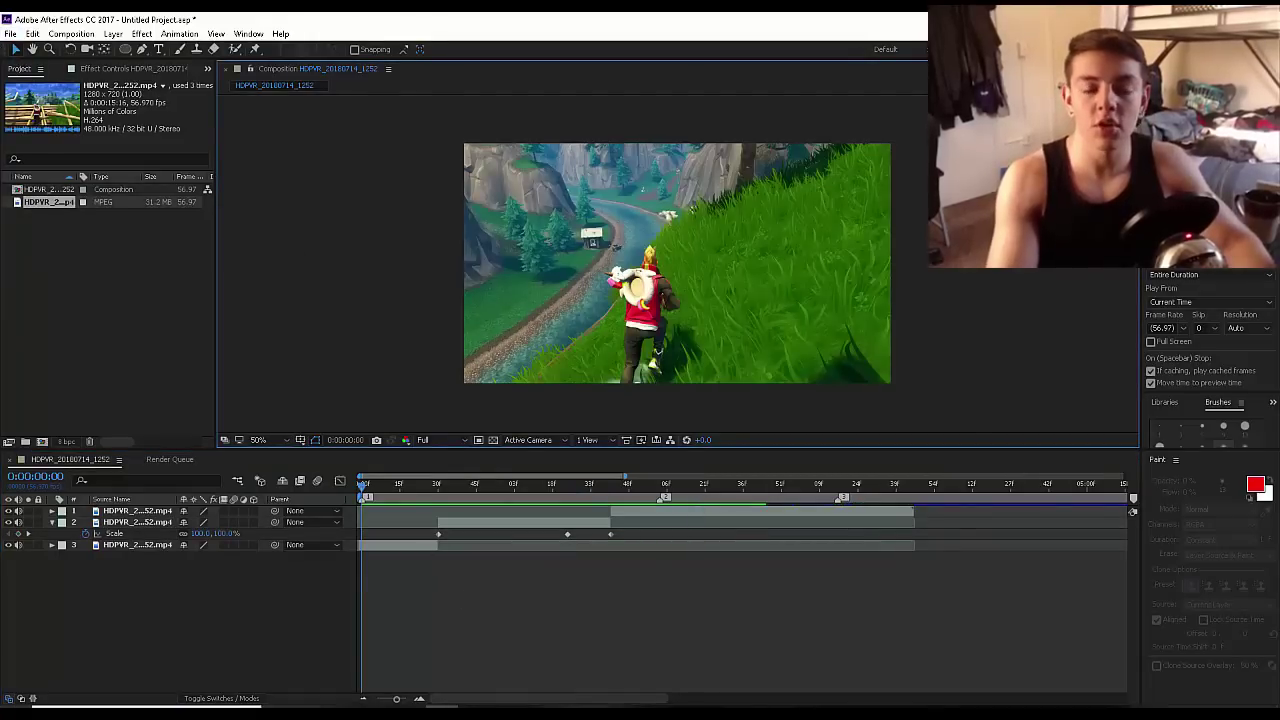
{"action": "key", "text": "space"}
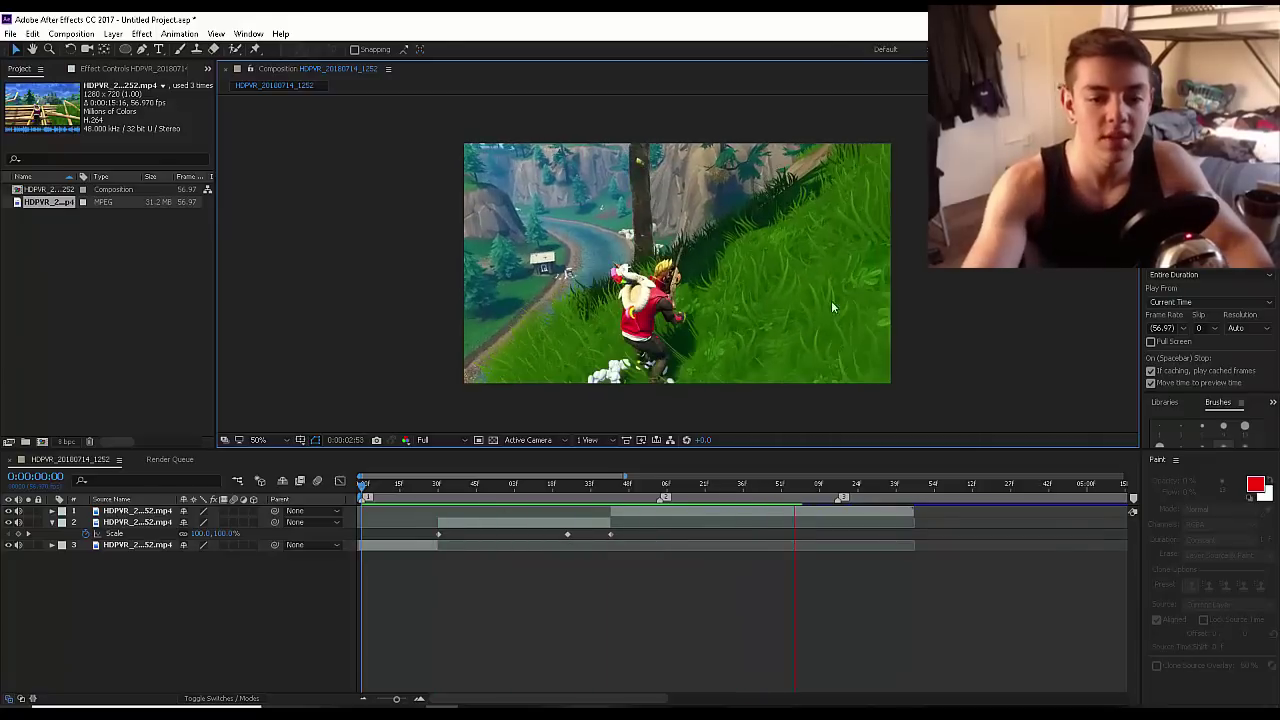
- Apply Easy Ease to all three Scale keyframes of the middle segment
{"action": "left_click_drag", "start_coordinate": [568, 484], "coordinate": [437, 499]}
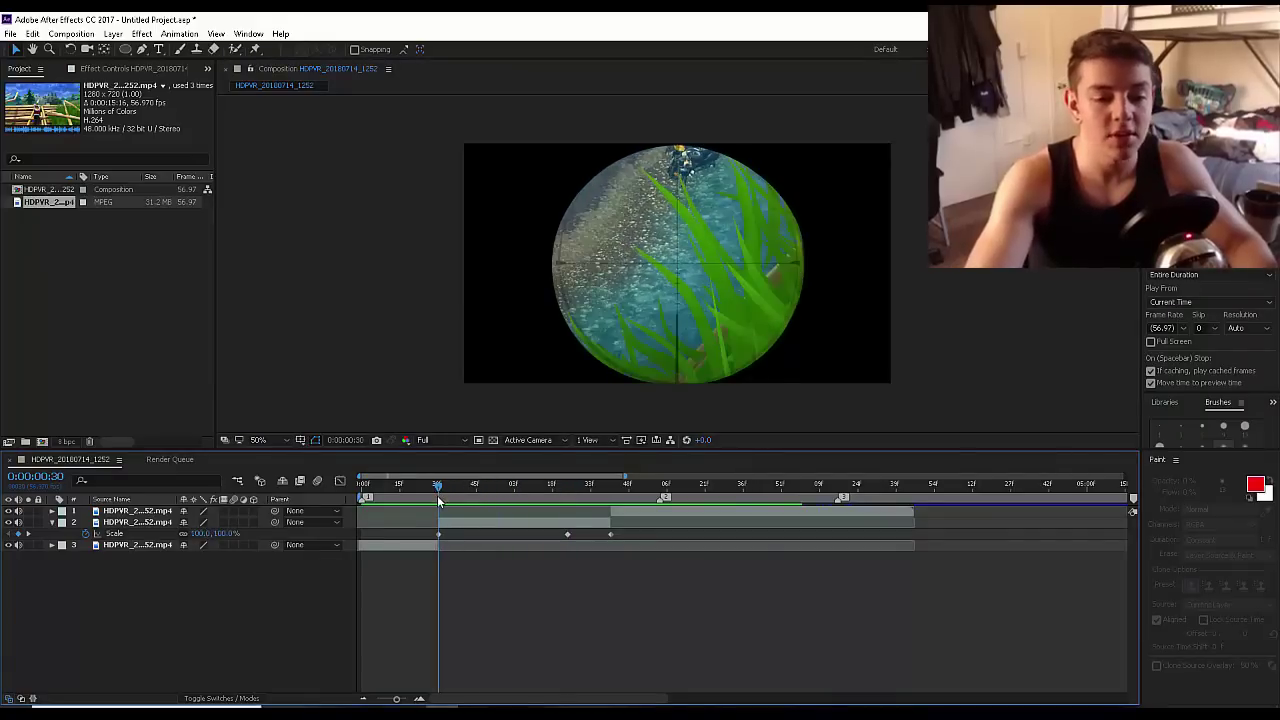
{"action": "mouse_move", "coordinate": [421, 542]}
{"action": "left_mouse_down"}
{"action": "mouse_move", "coordinate": [628, 537]}
{"action": "mouse_move", "coordinate": [664, 523]}
{"action": "mouse_move", "coordinate": [436, 534]}
{"action": "left_mouse_up"}
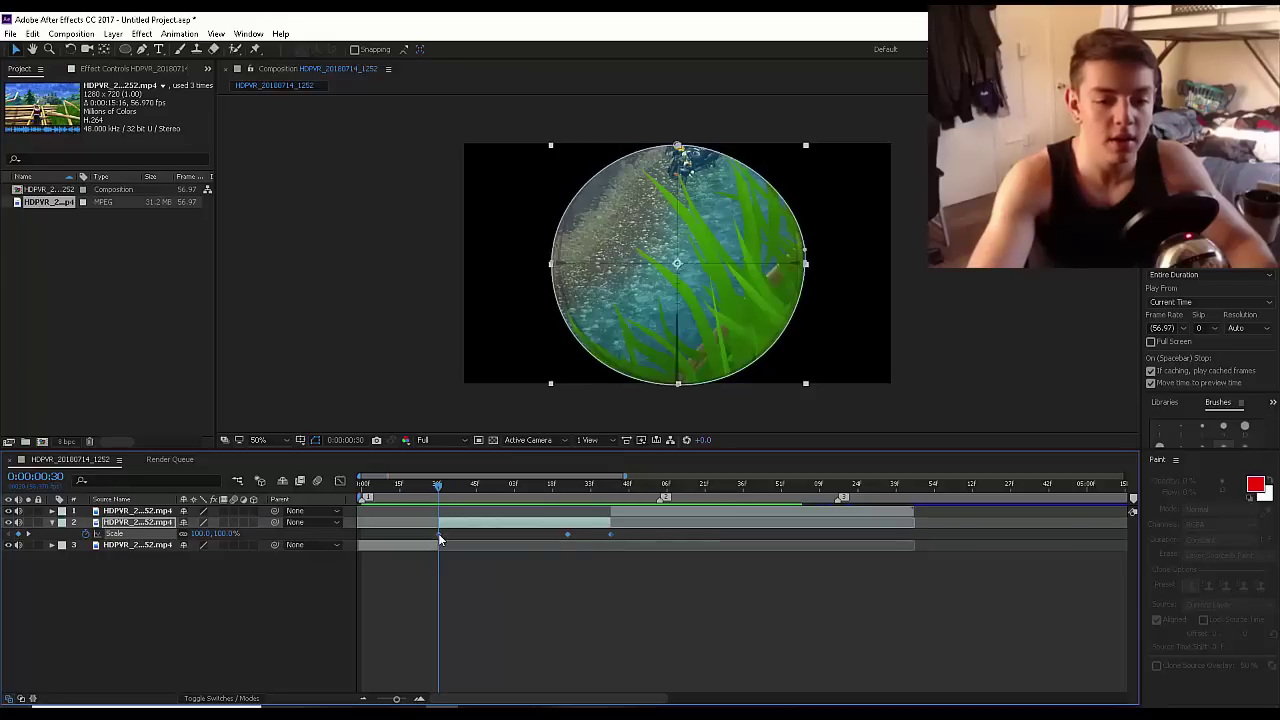
{"action": "right_click", "coordinate": [438, 535]}
{"action": "mouse_move", "coordinate": [500, 525]}
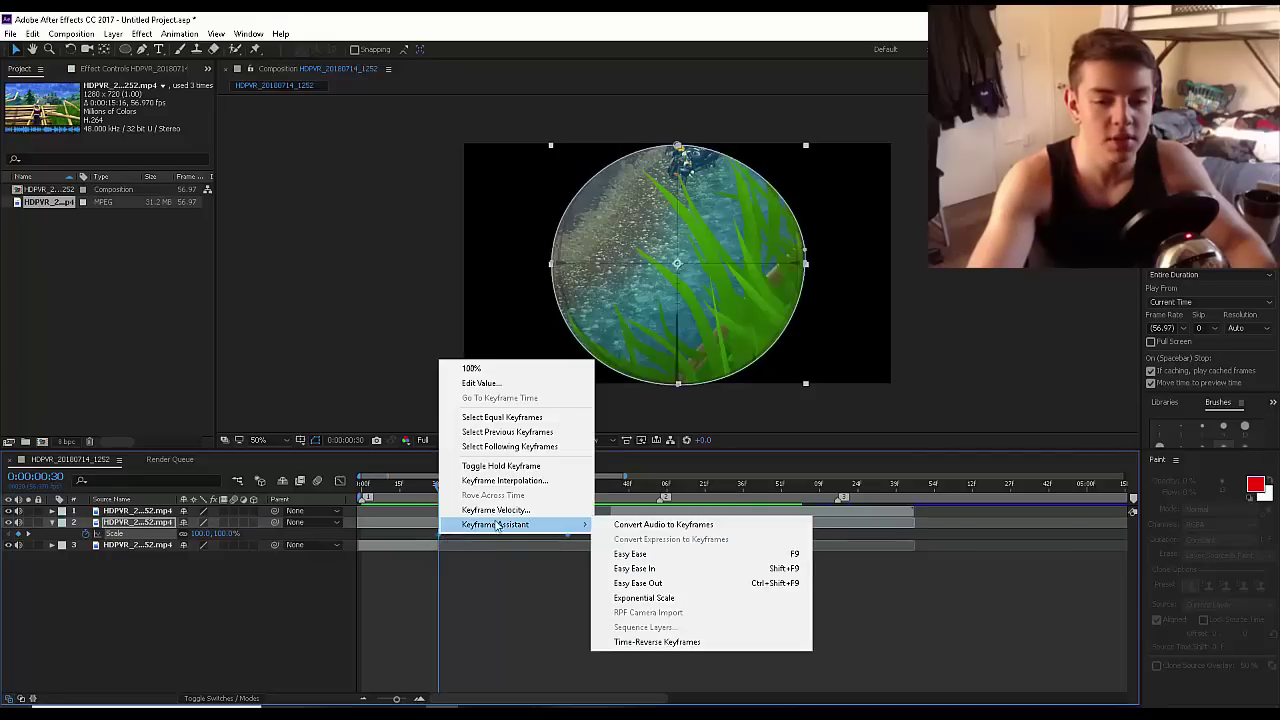
{"action": "left_click", "coordinate": [660, 558]}
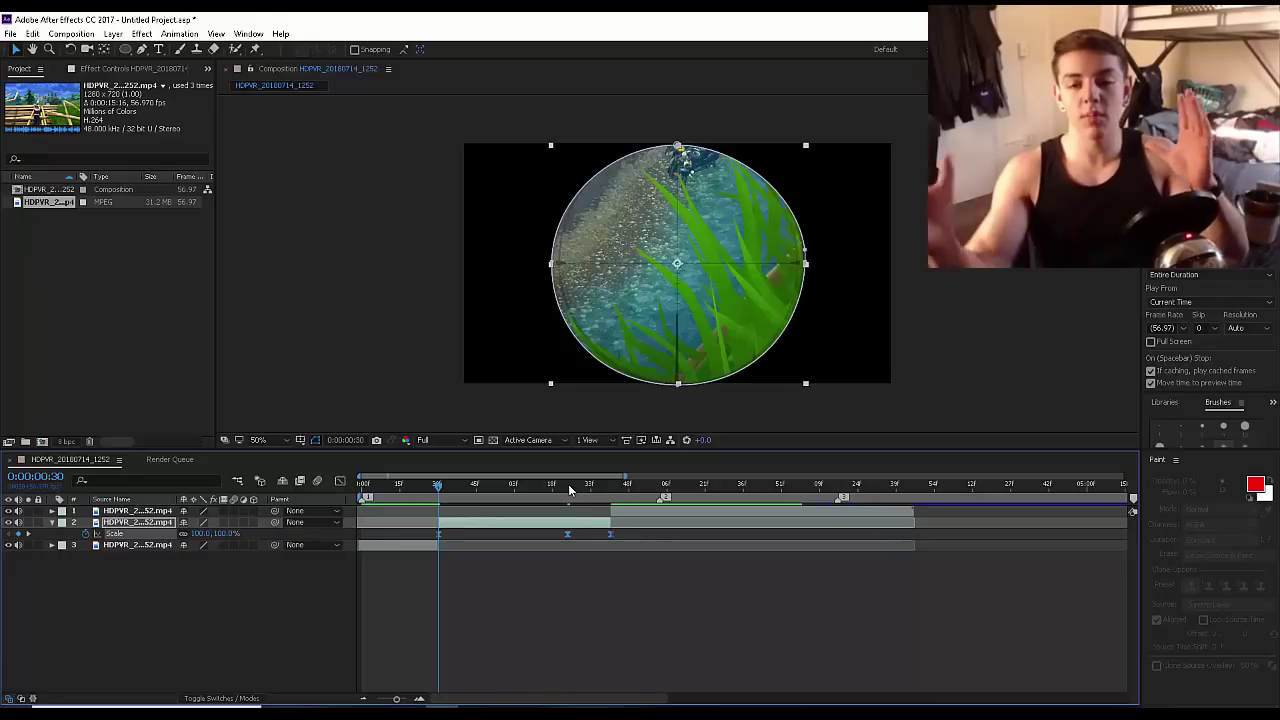
- Open the Graph Editor for the Scale property and compare the speed and value graphs, leaving the value graph displayed
{"action": "left_click", "coordinate": [341, 482]}
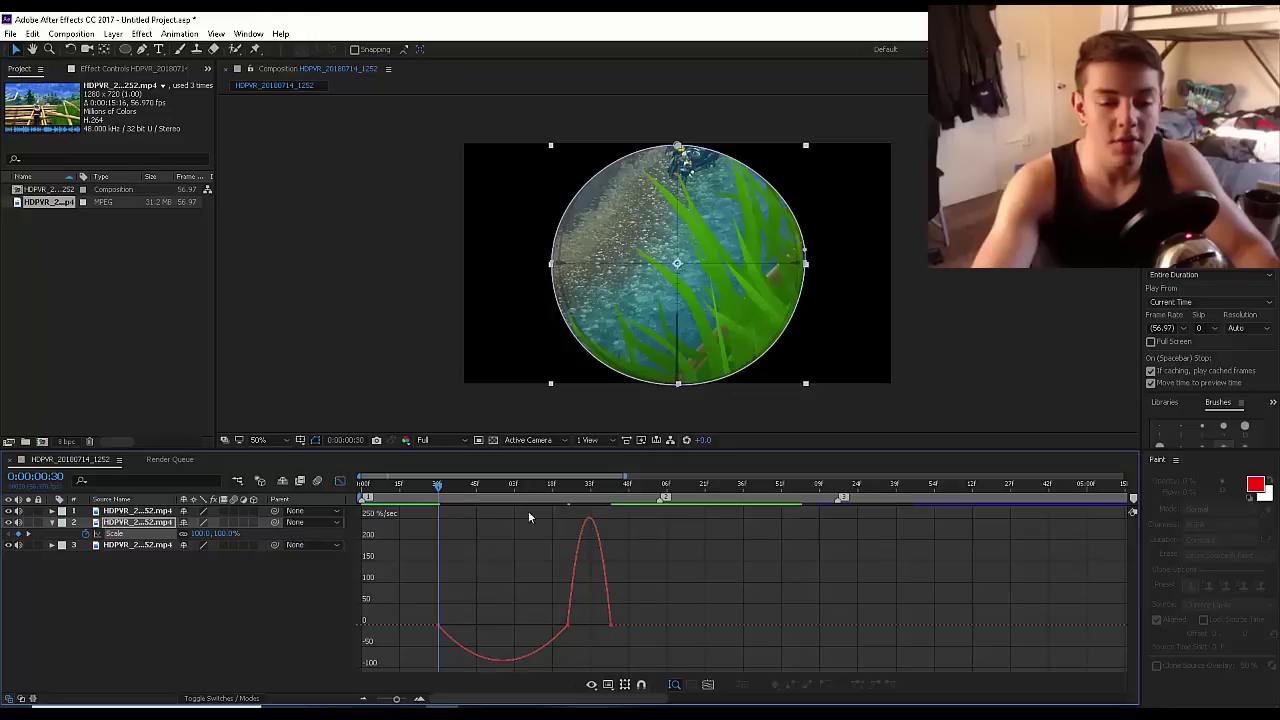
{"action": "right_click", "coordinate": [500, 566]}
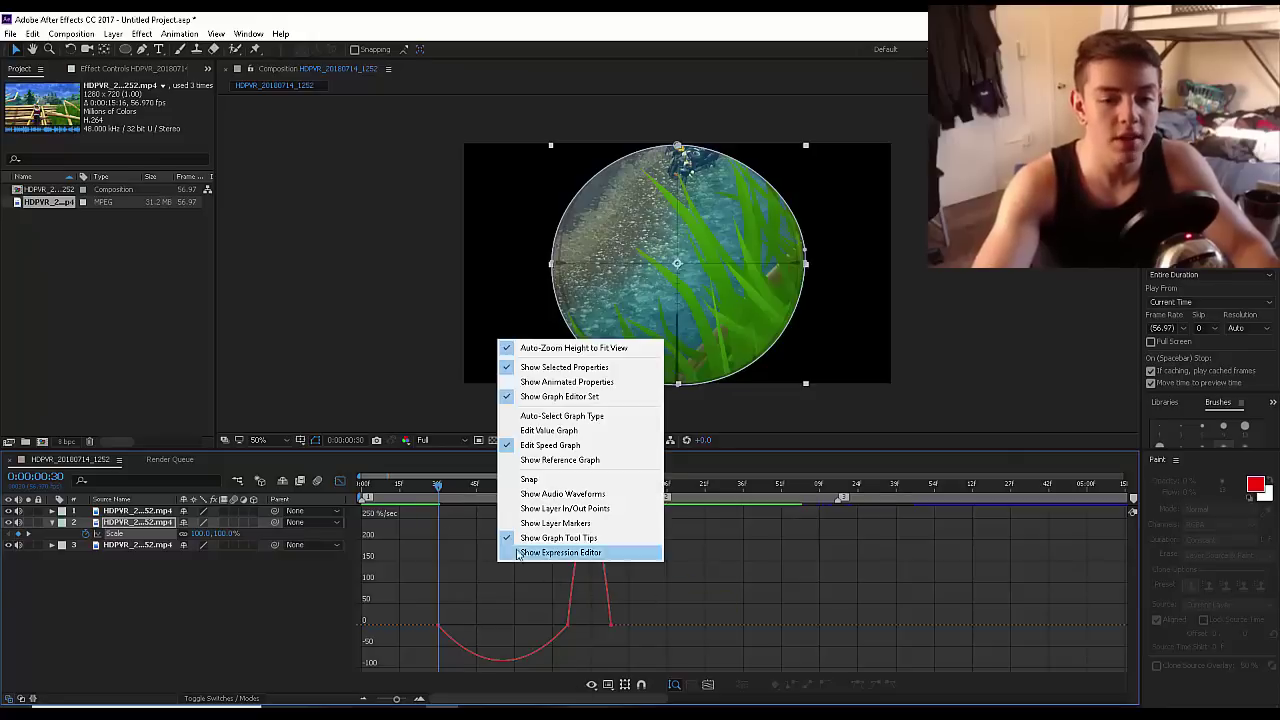
{"action": "left_click", "coordinate": [530, 432]}
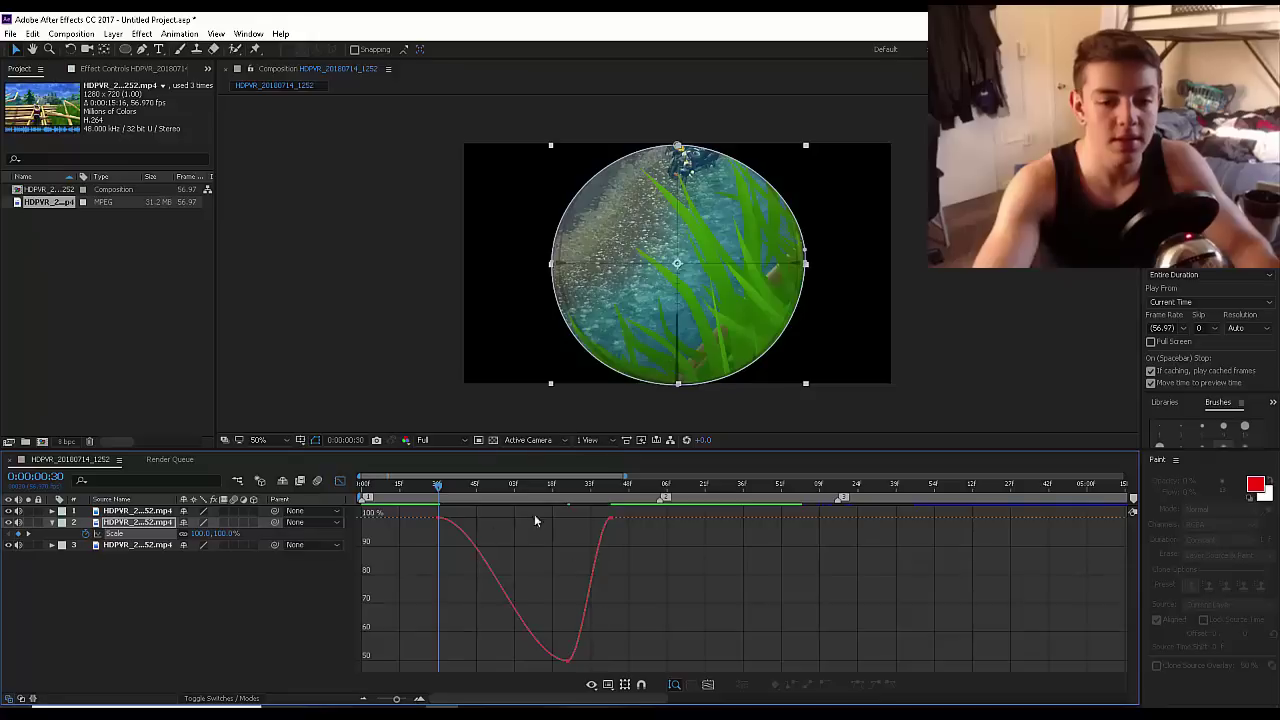
{"action": "right_click", "coordinate": [563, 566]}
{"action": "left_click", "coordinate": [615, 456]}
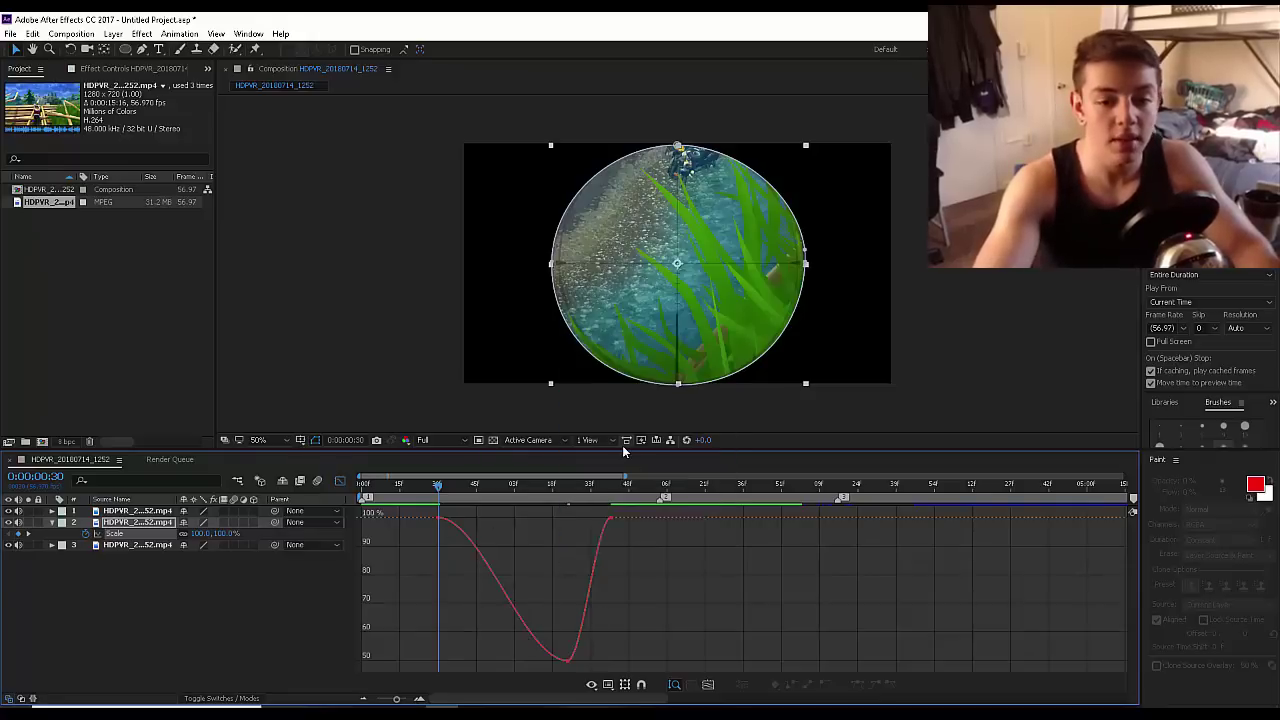
{"action": "right_click", "coordinate": [525, 574]}
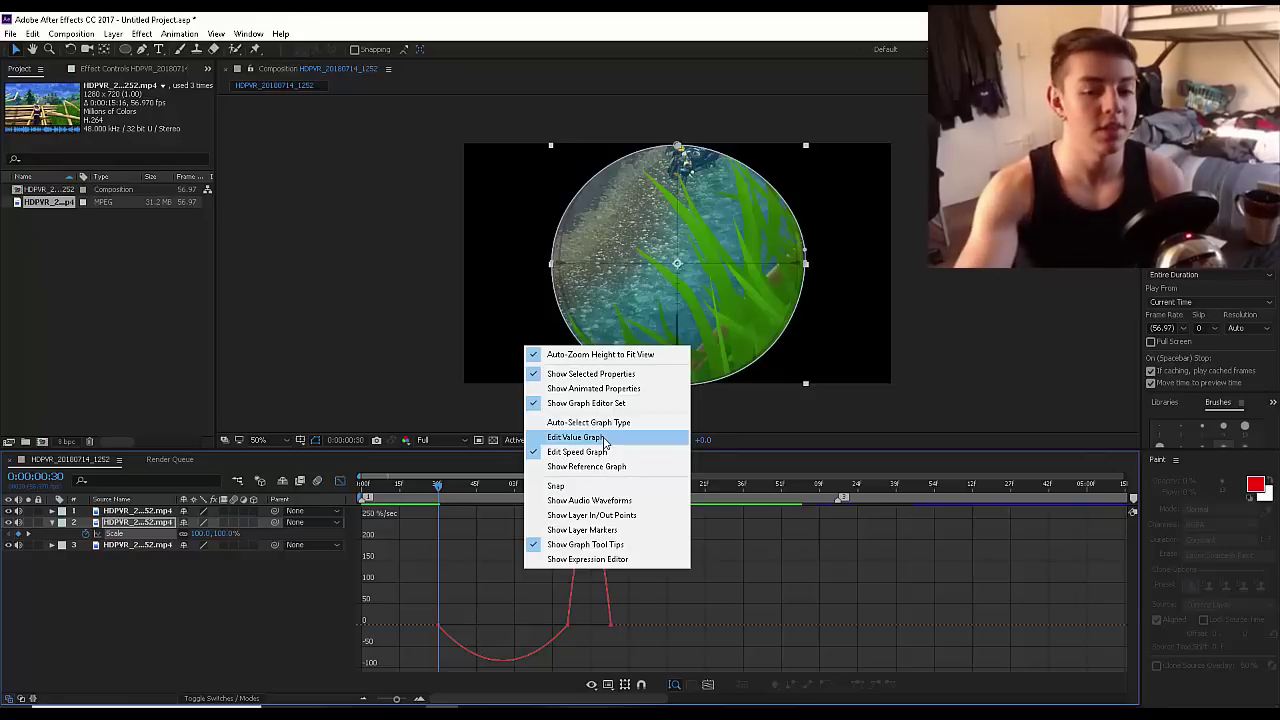
{"action": "left_click", "coordinate": [604, 438]}
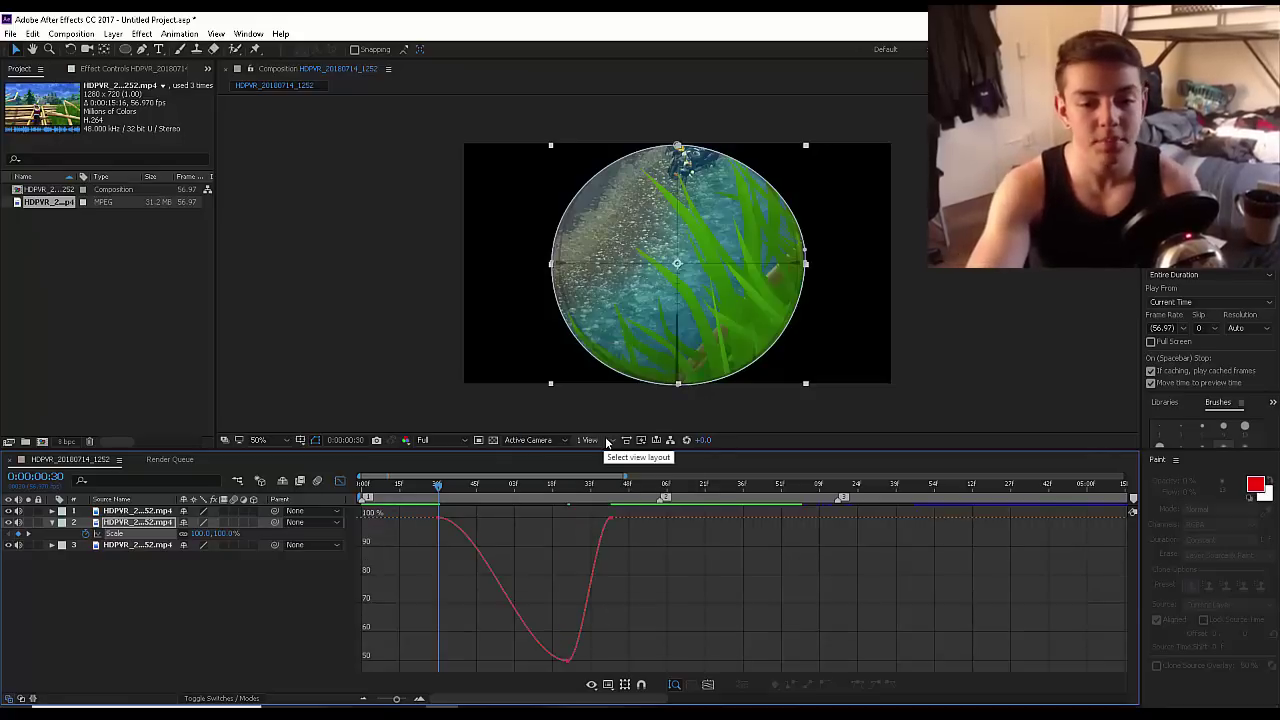
- Pull the first Scale keyframe's outgoing handle and the last keyframe's incoming handle fully in to their keyframes
{"action": "left_click_drag", "start_coordinate": [632, 481], "coordinate": [544, 487]}
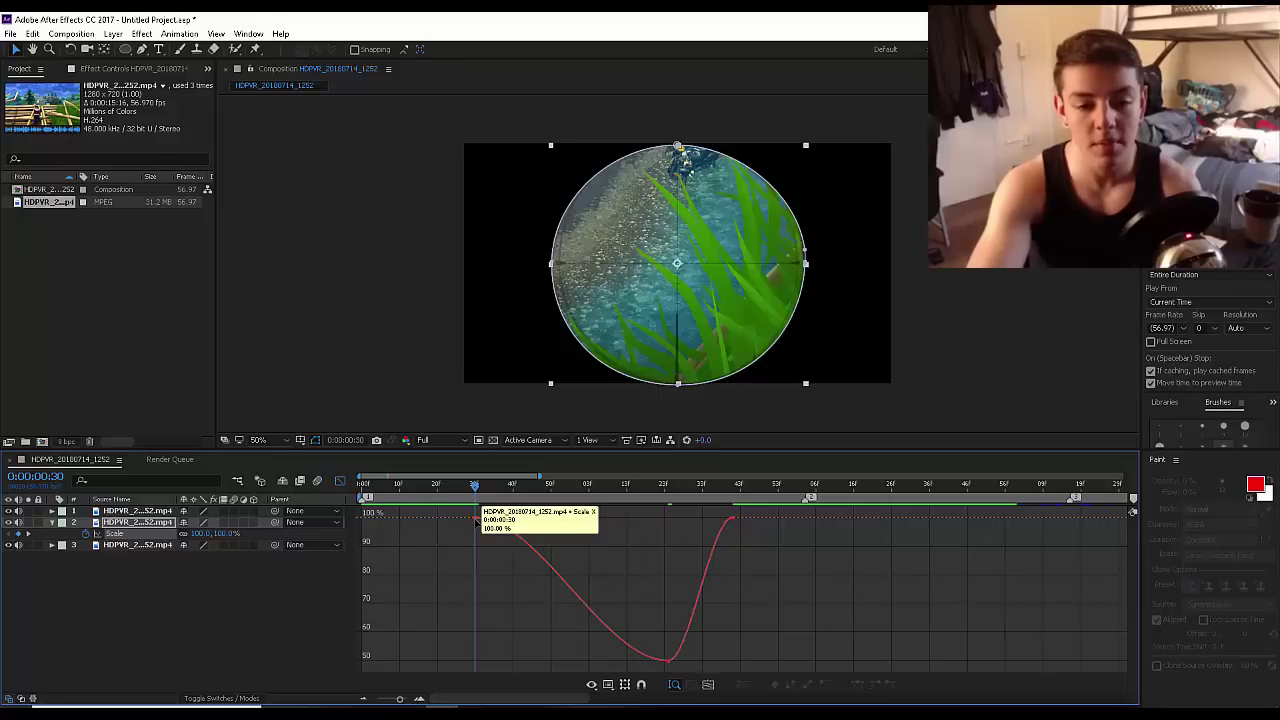
{"action": "key", "text": "ctrl+a"}
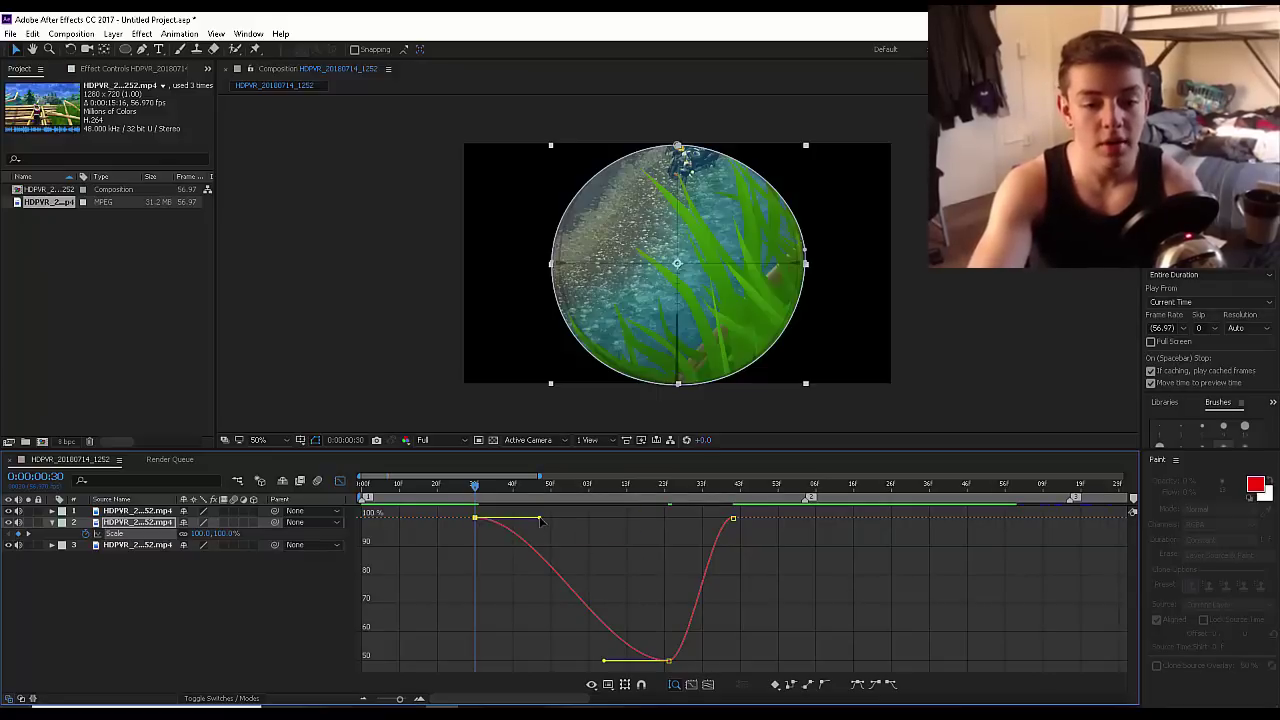
{"action": "left_click_drag", "start_coordinate": [538, 518], "coordinate": [477, 524]}
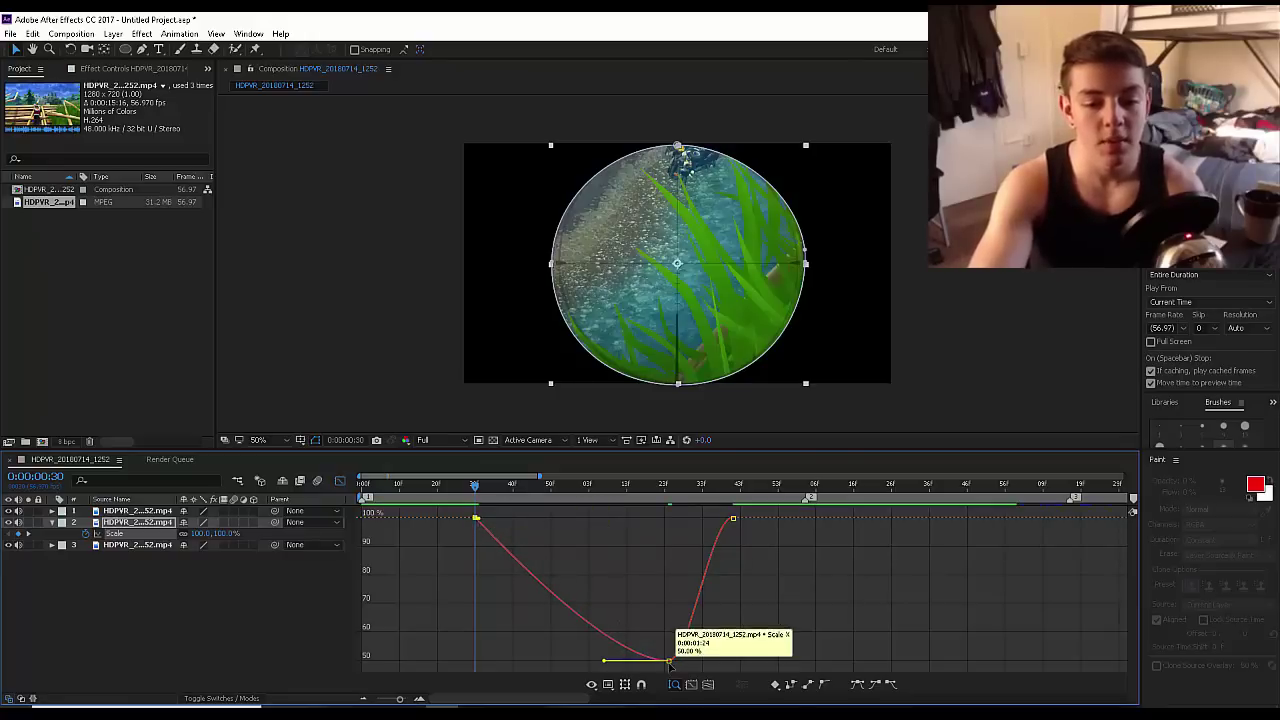
{"action": "left_click", "coordinate": [733, 519]}
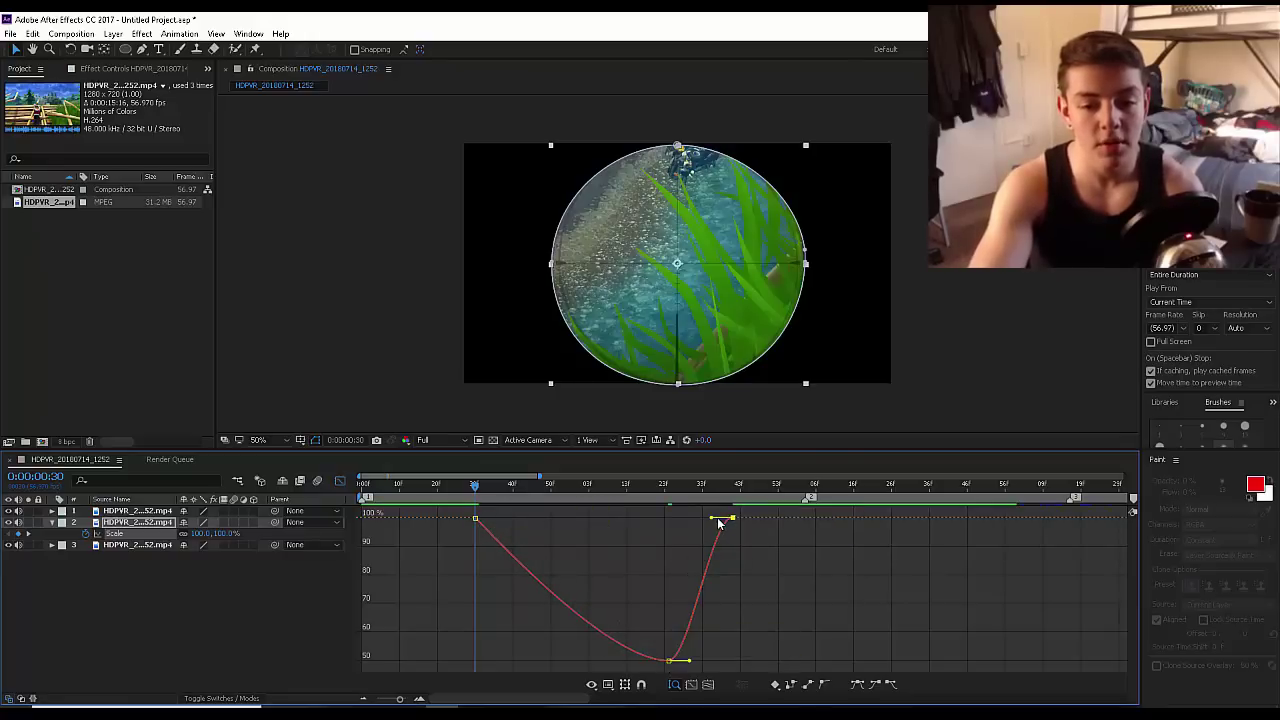
{"action": "left_click_drag", "start_coordinate": [714, 521], "coordinate": [734, 523]}
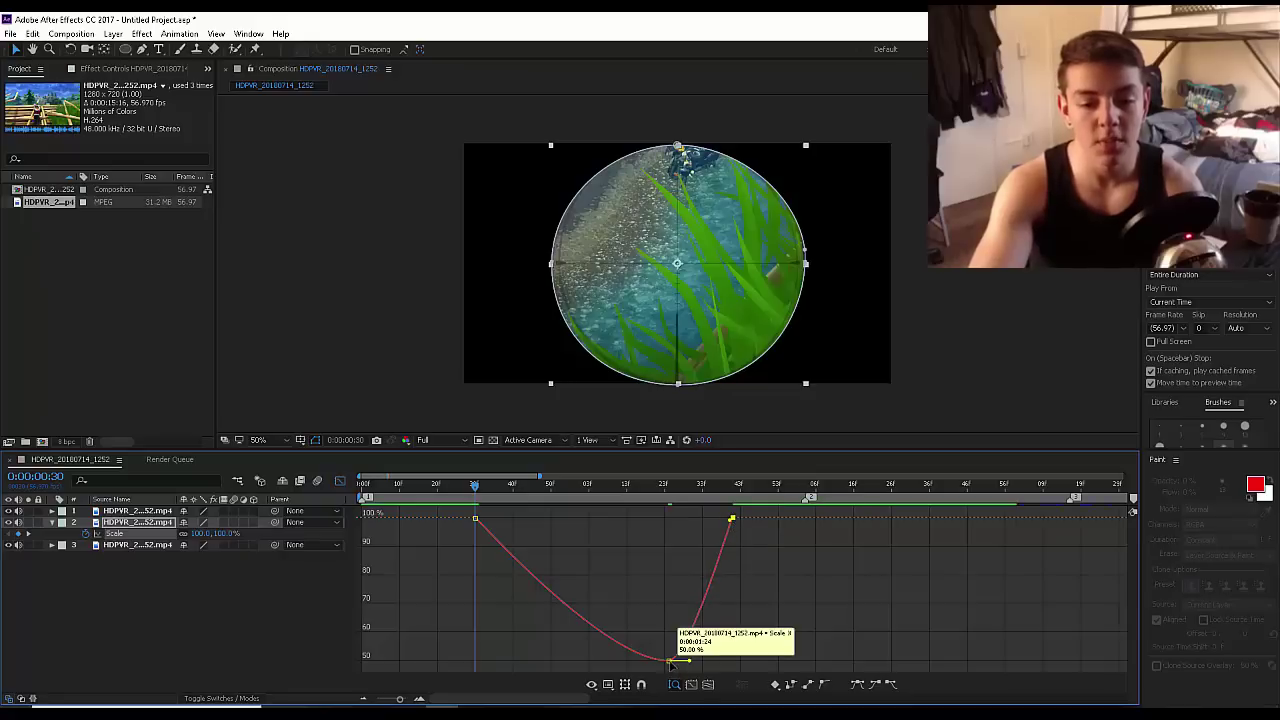
- Extend the middle Scale keyframe's handles out to the first and last keyframes' times, and close the Graph Editor
{"action": "left_click", "coordinate": [669, 661]}
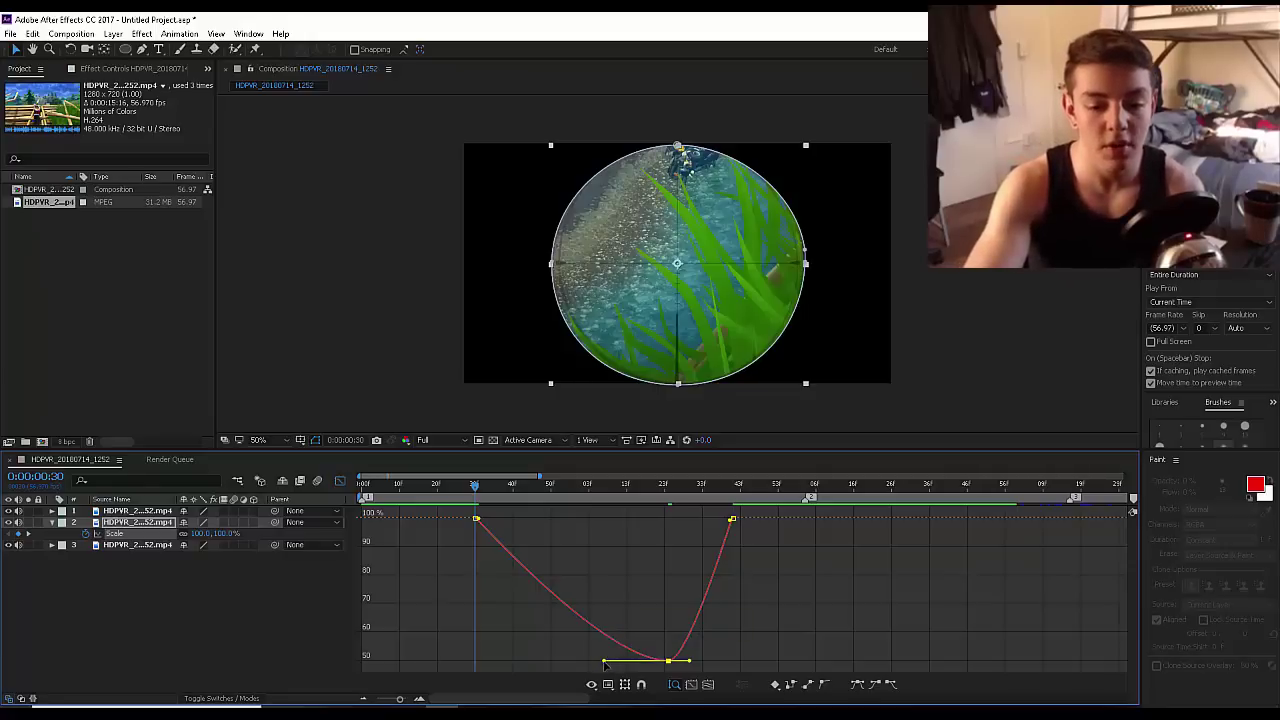
{"action": "left_click_drag", "start_coordinate": [604, 662], "coordinate": [470, 670]}
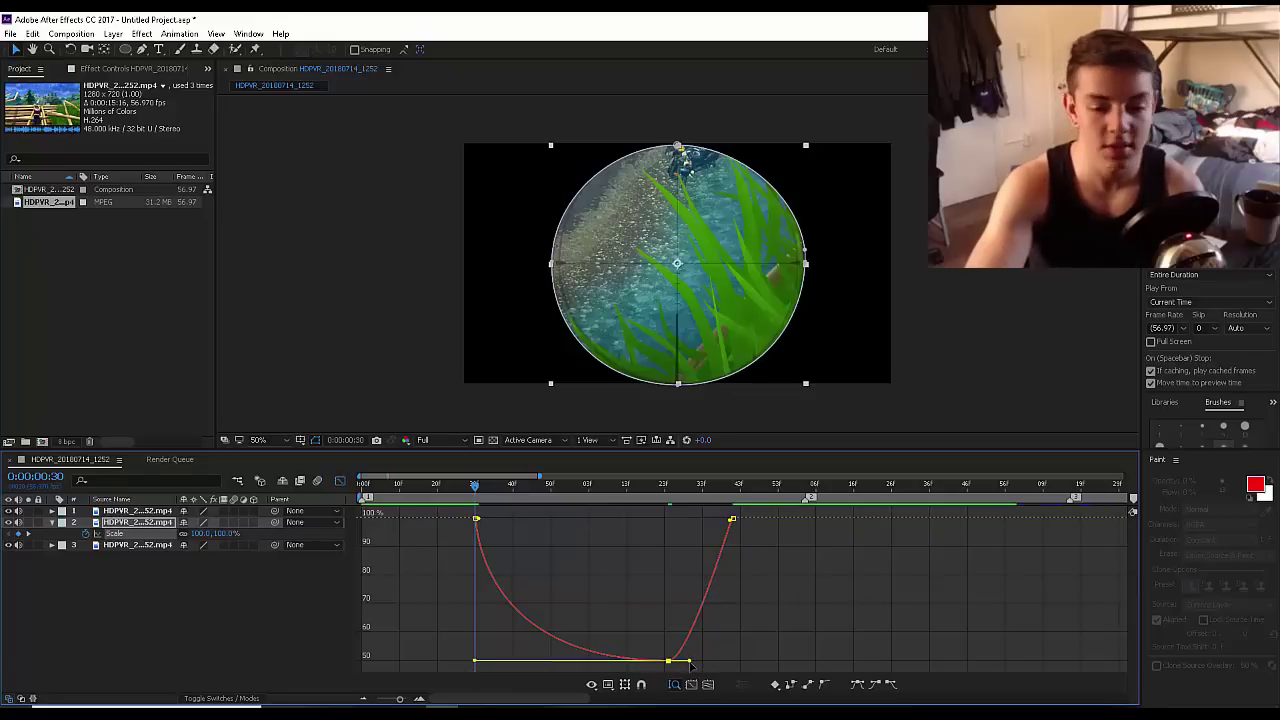
{"action": "left_click_drag", "start_coordinate": [690, 663], "coordinate": [734, 662]}
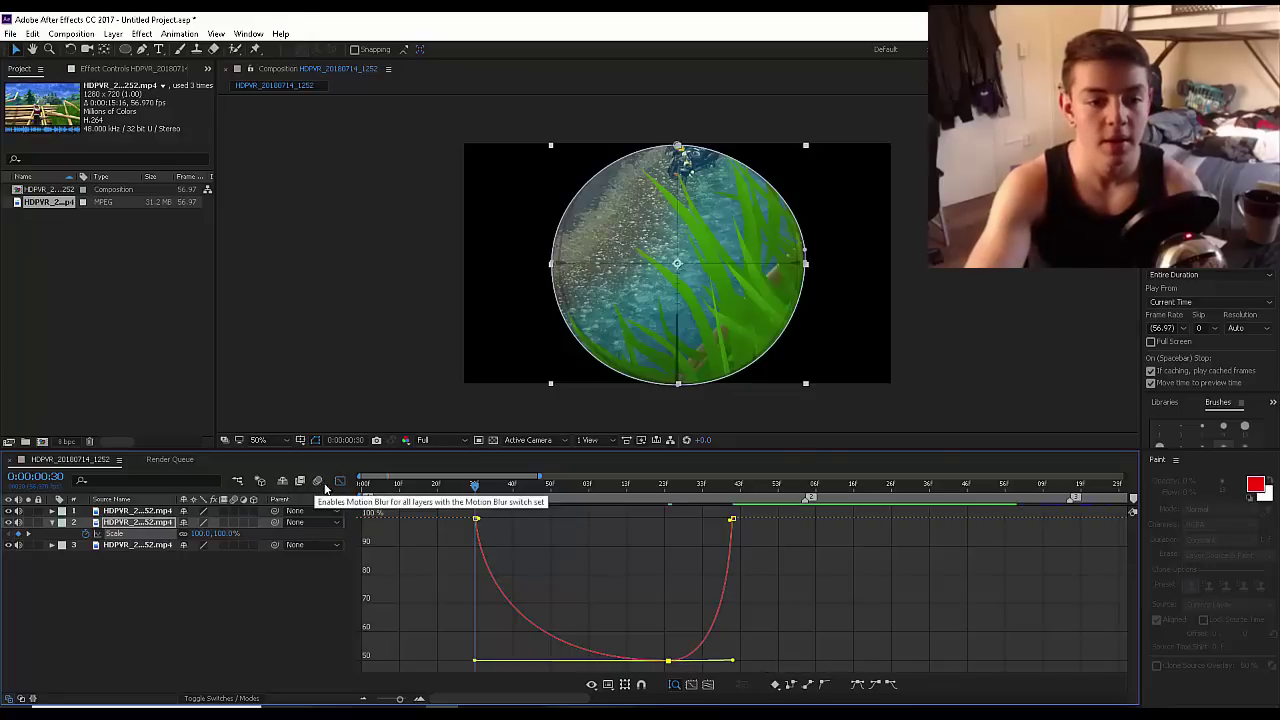
{"action": "left_click", "coordinate": [341, 483]}
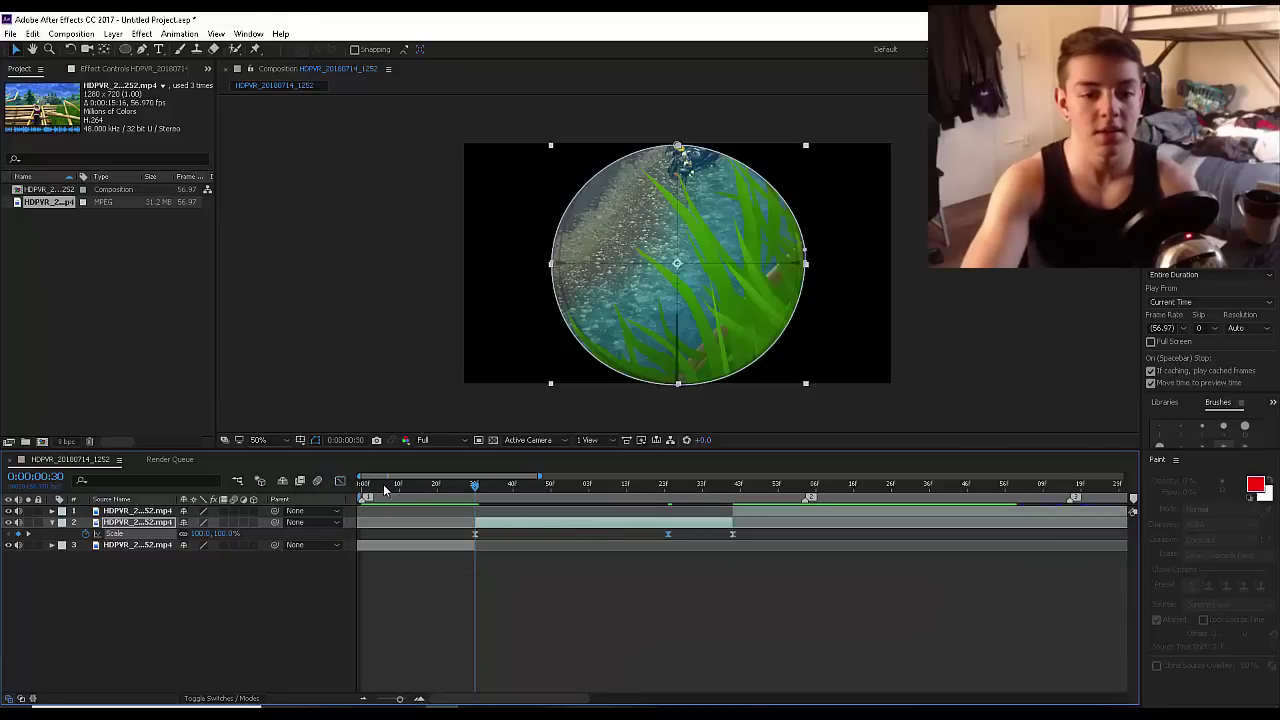
- Play the composition from the start and scrub through the scoped-in segment to review the eased scale animation
{"action": "left_click", "coordinate": [368, 489]}
{"action": "key", "text": "space"}
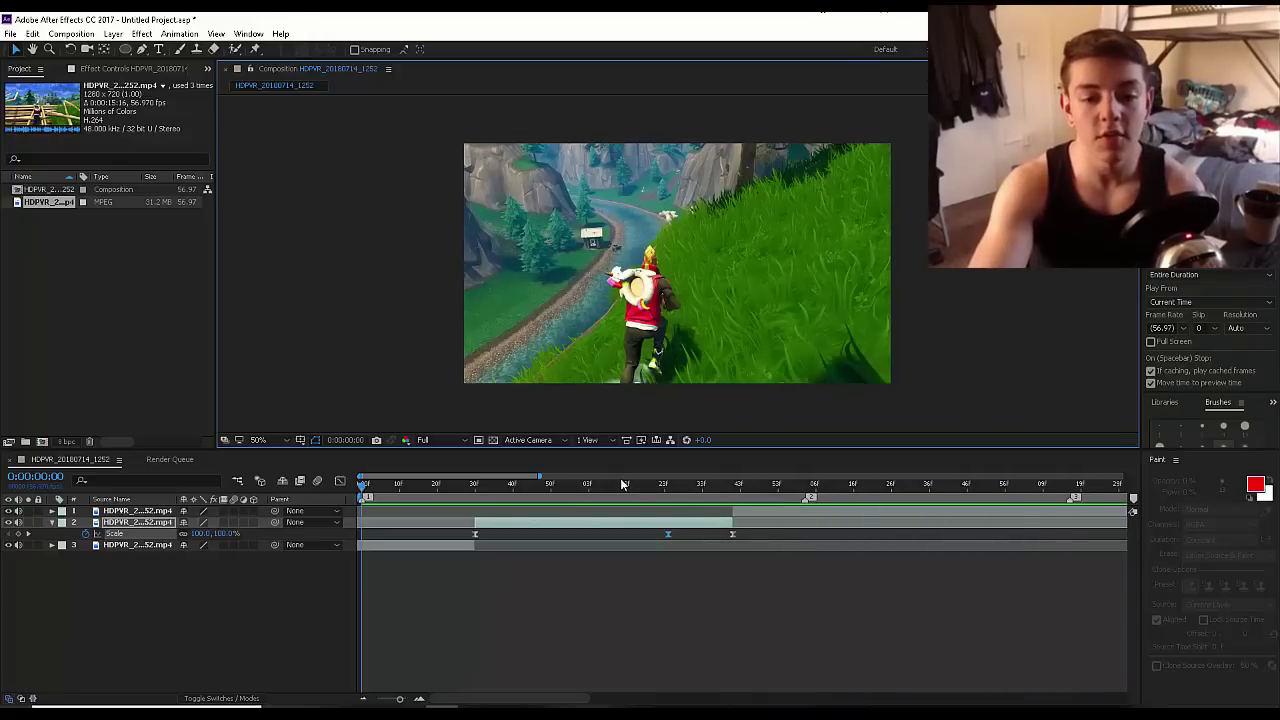
{"action": "left_click", "coordinate": [475, 485]}
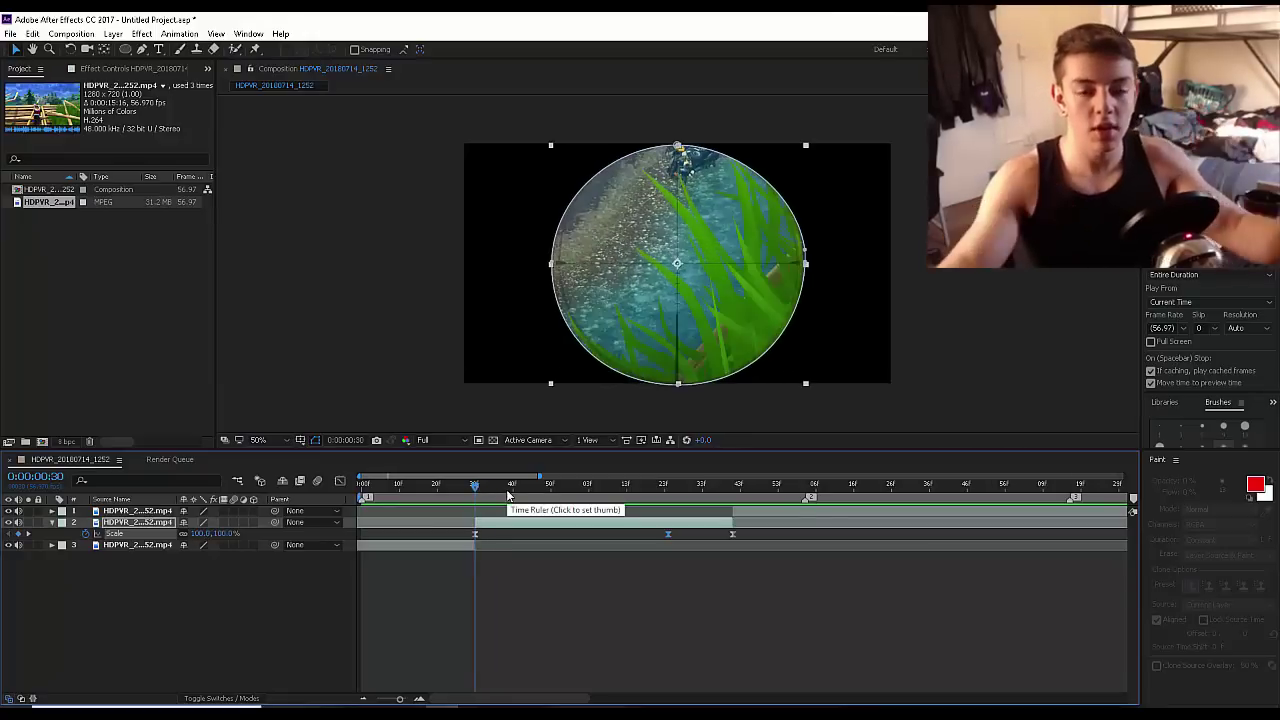
{"action": "left_click_drag", "start_coordinate": [385, 490], "coordinate": [445, 530]}
{"action": "left_click_drag", "start_coordinate": [358, 549], "coordinate": [859, 522]}
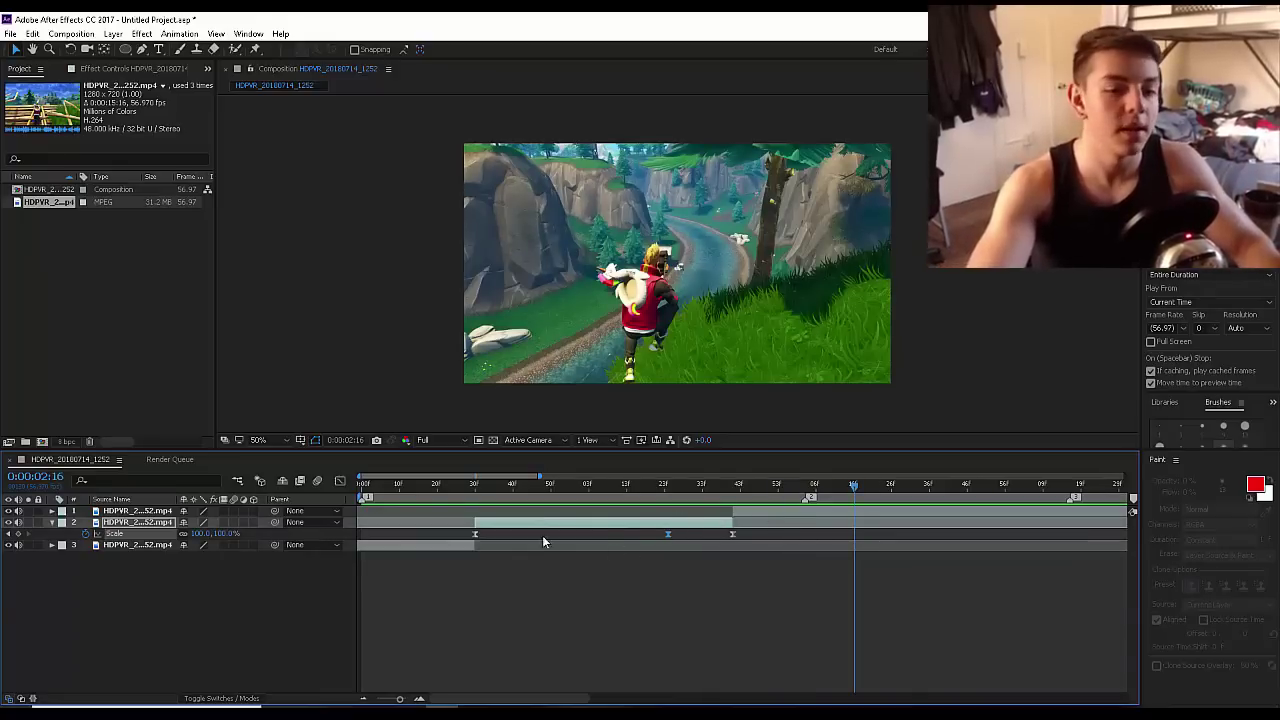
{"action": "left_click_drag", "start_coordinate": [375, 489], "coordinate": [675, 492]}
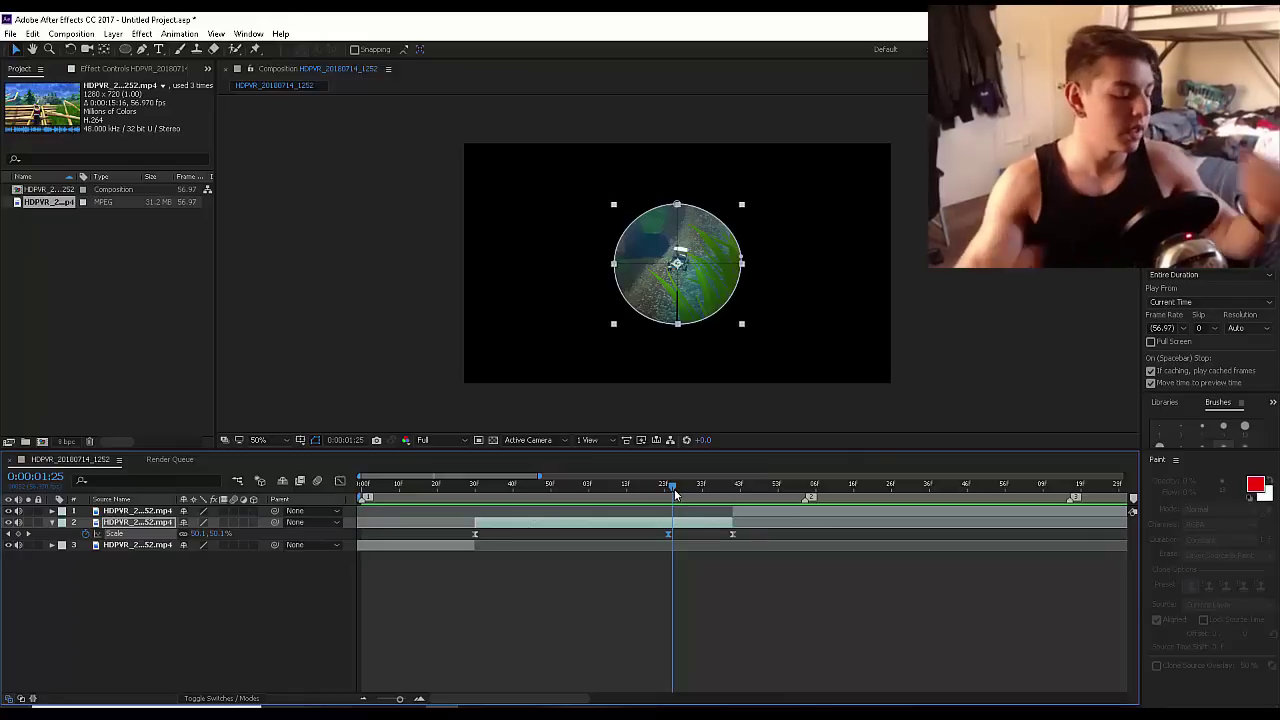
- Duplicate the masked scope layer in the middle segment
{"action": "left_click", "coordinate": [566, 560]}
{"action": "left_click_drag", "start_coordinate": [520, 486], "coordinate": [478, 494]}
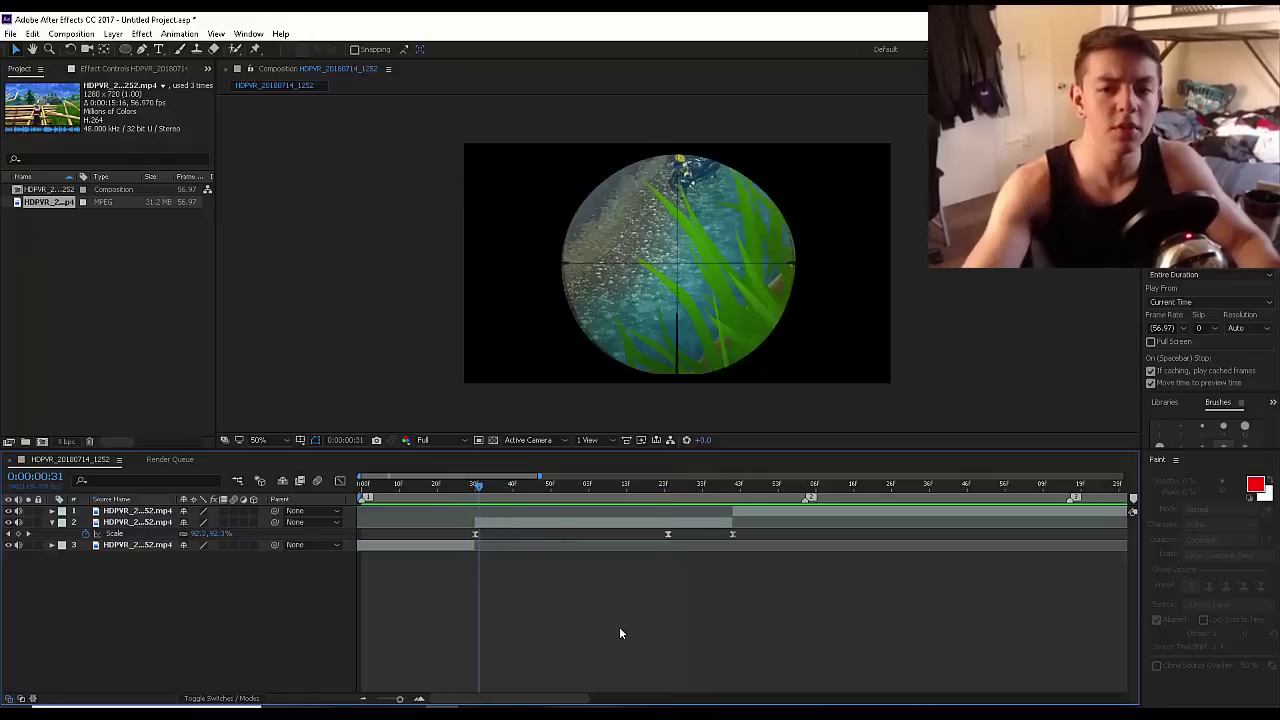
{"action": "left_click", "coordinate": [490, 522]}
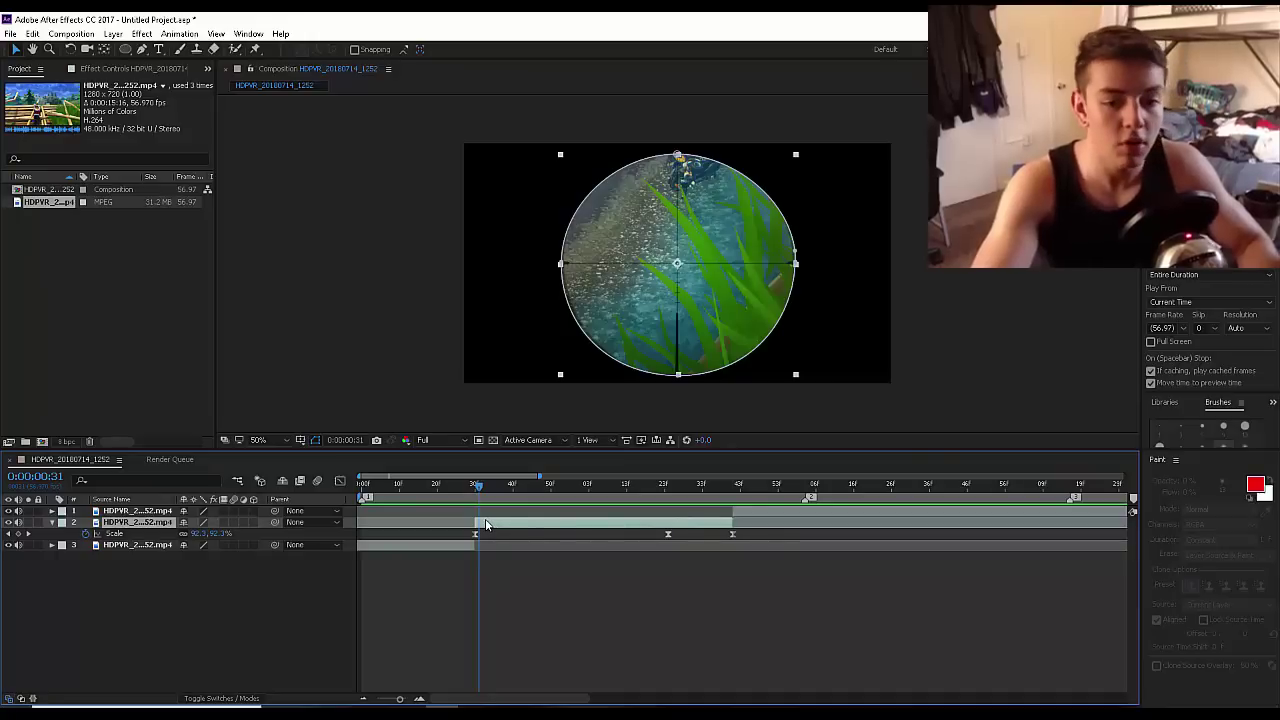
{"action": "left_click", "coordinate": [33, 35]}
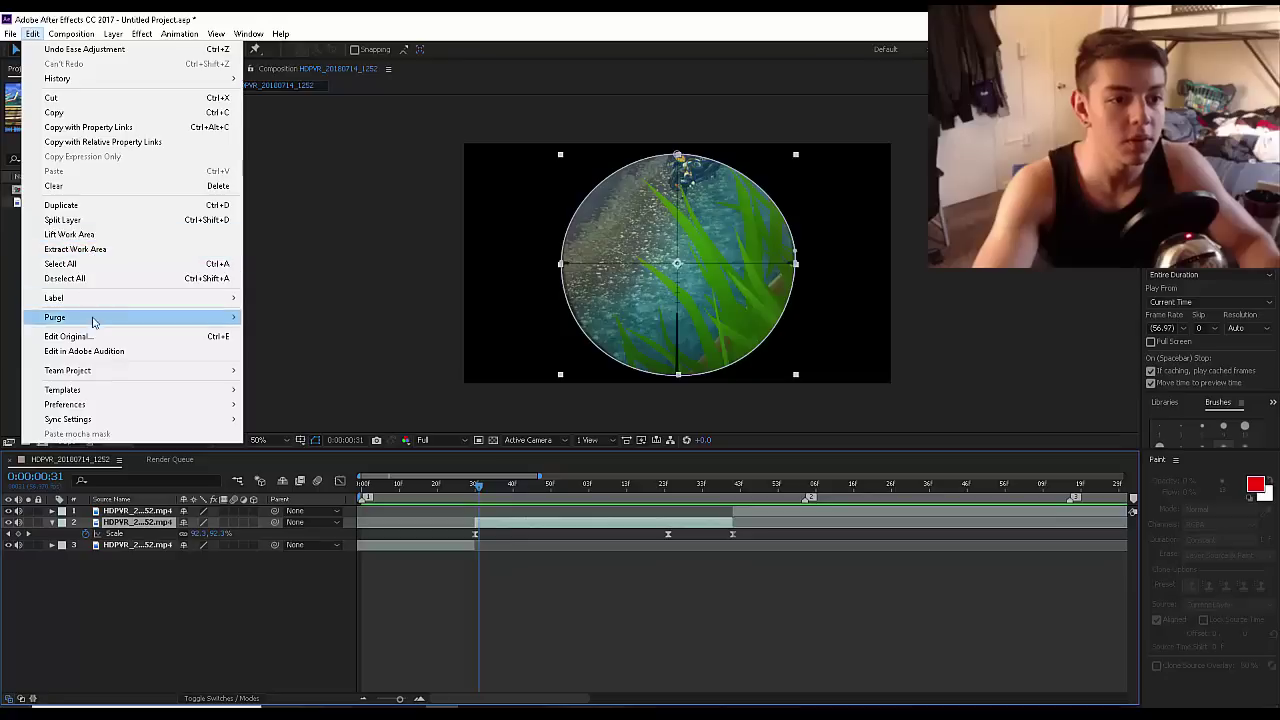
{"action": "left_click", "coordinate": [96, 206]}
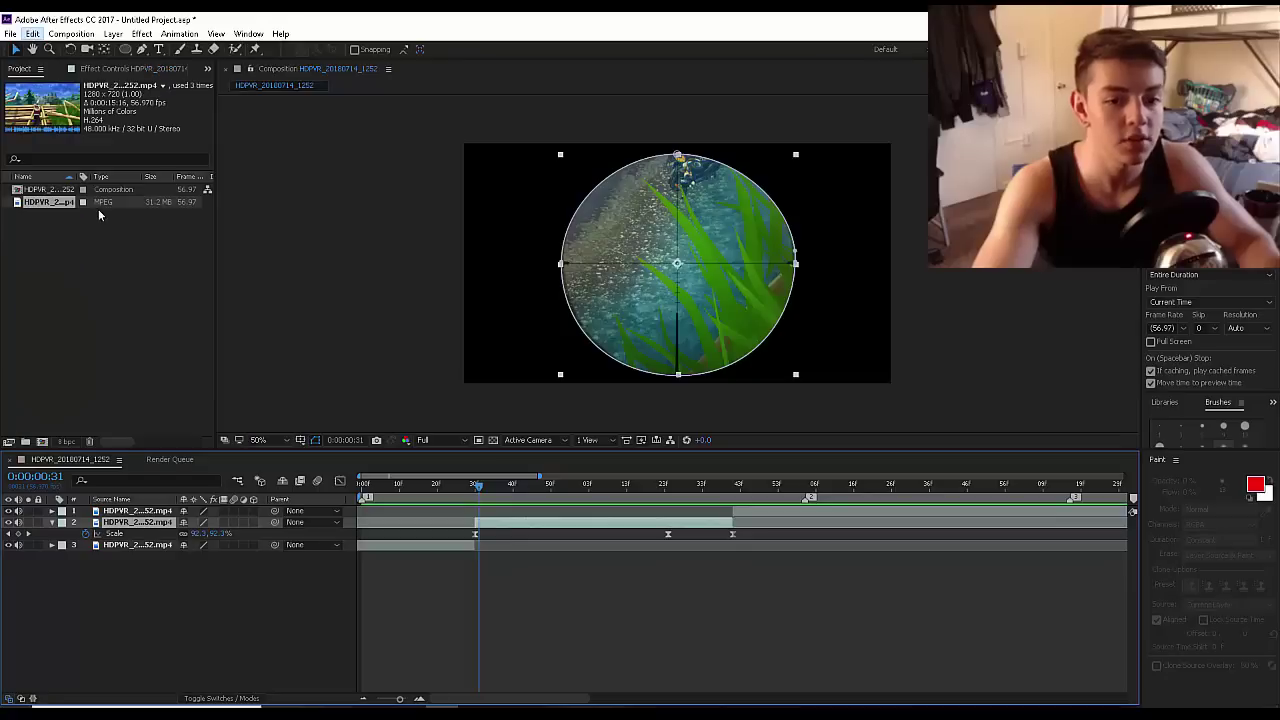
{"action": "left_click", "coordinate": [592, 657]}
{"action": "left_click", "coordinate": [498, 524]}
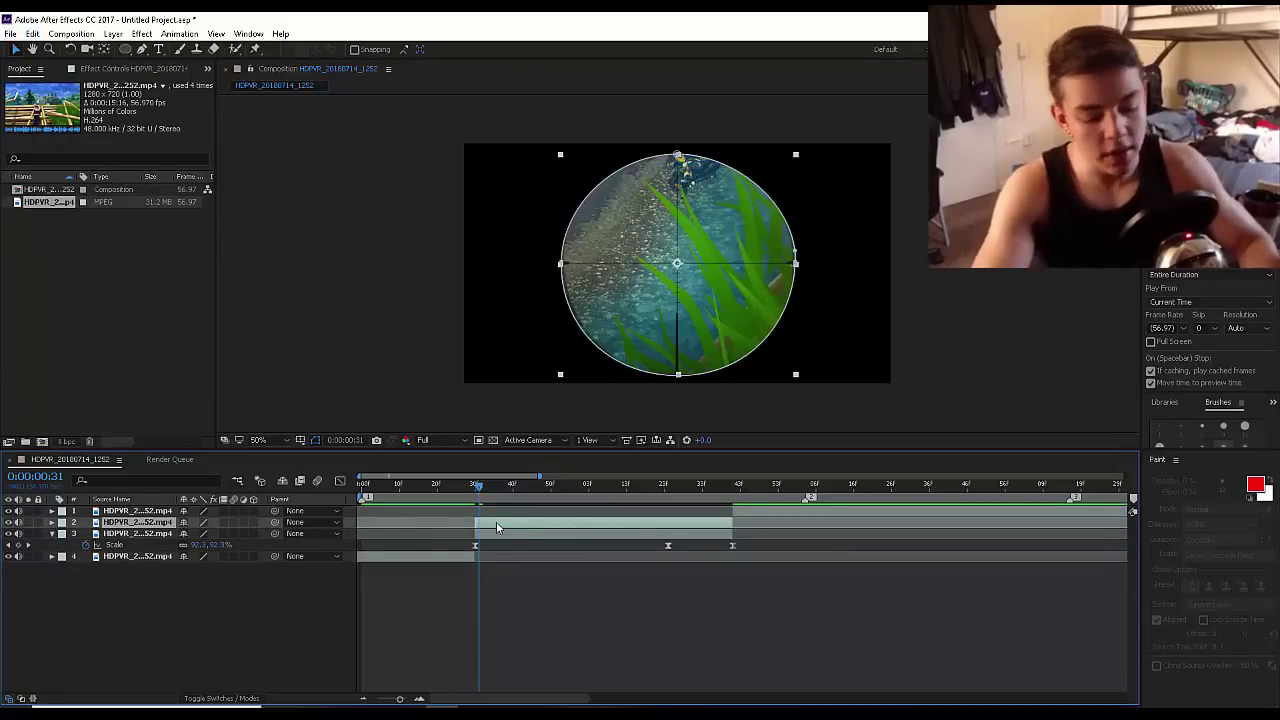
- Reveal the mask of the upper copy of the scope layer and delete Mask 1
{"action": "key", "text": "m"}
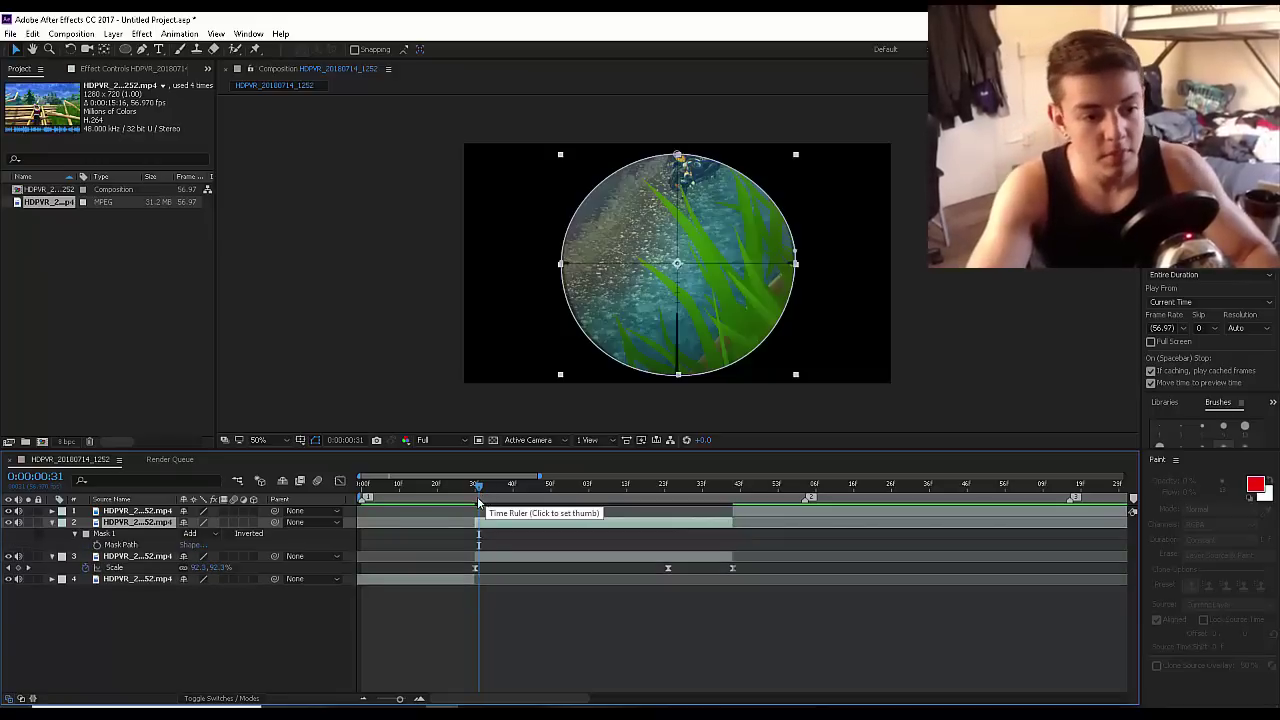
{"action": "left_click", "coordinate": [104, 533]}
{"action": "double_click", "coordinate": [107, 537]}
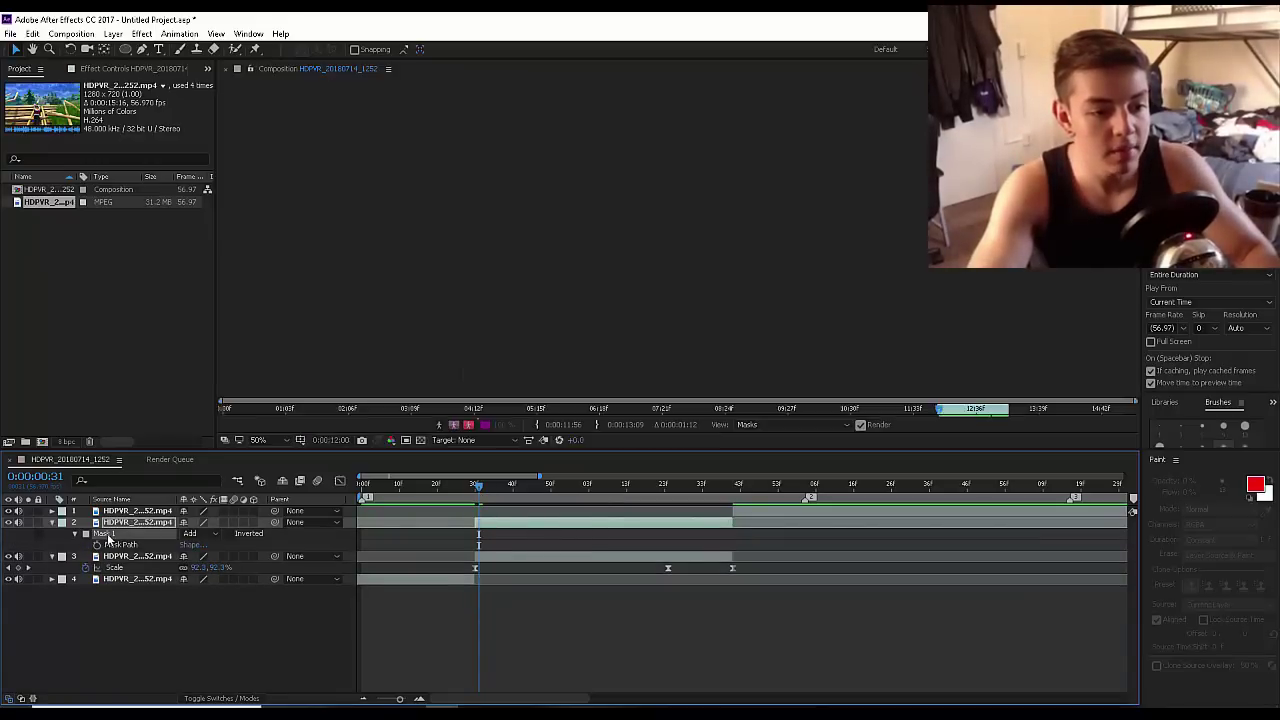
{"action": "left_click", "coordinate": [409, 71]}
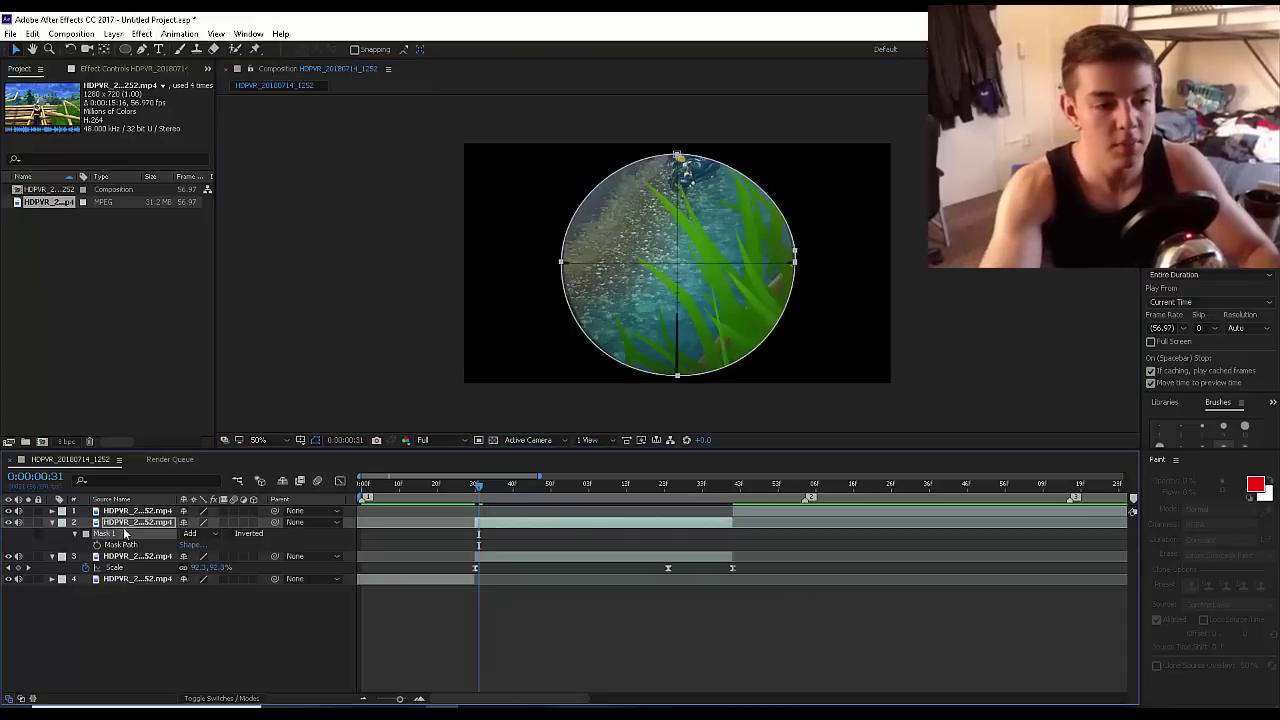
{"action": "key", "text": "Delete"}
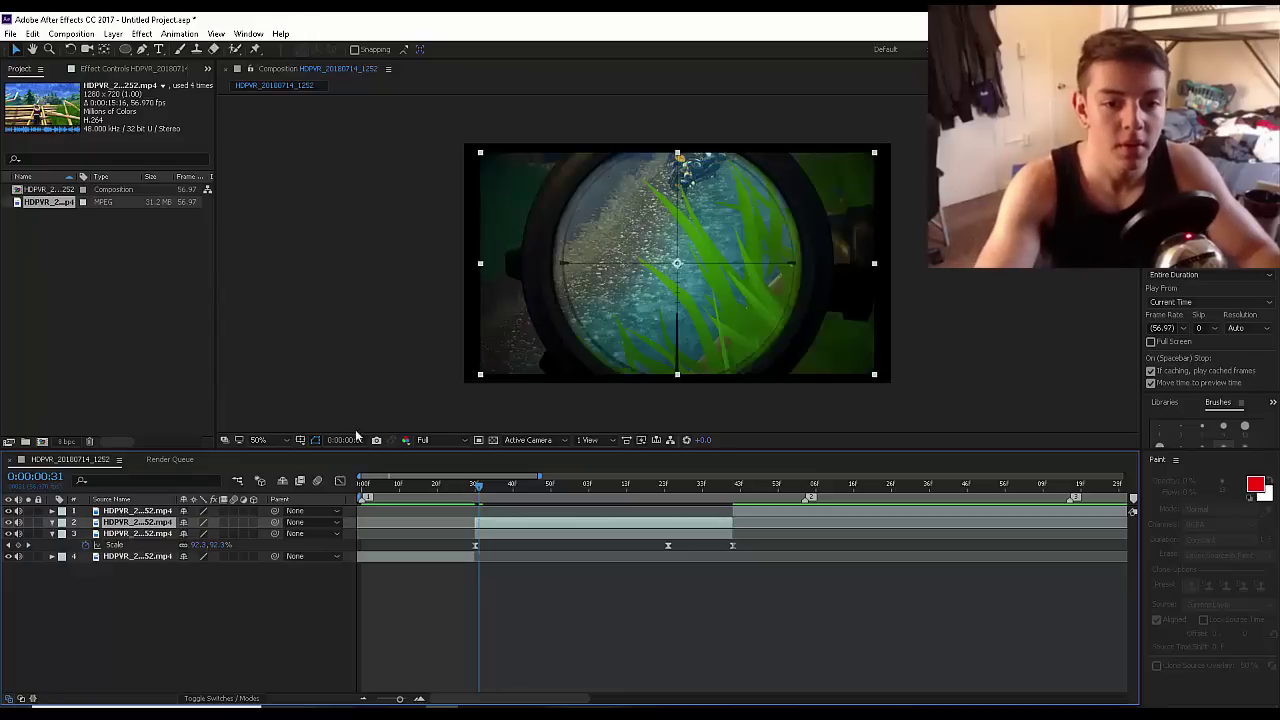
- Reveal the unmasked copy's Scale property and delete all three of its keyframes
{"action": "key", "text": "ctrl+v"}
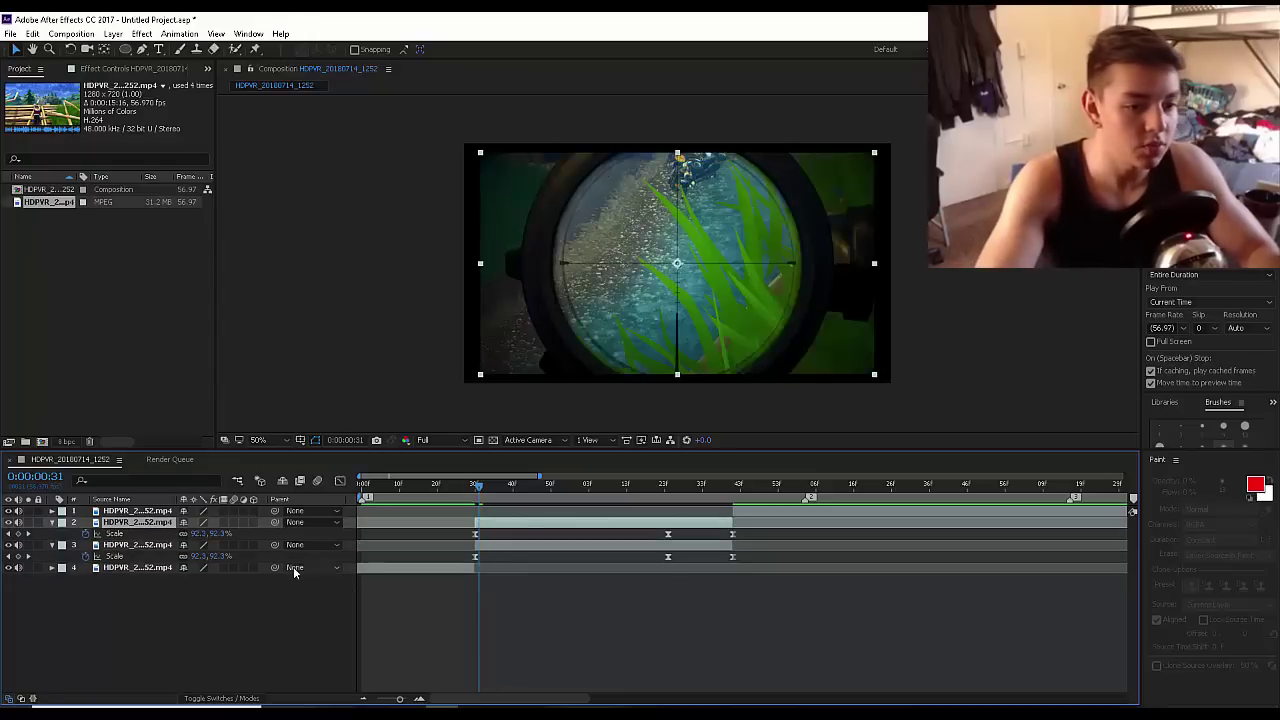
{"action": "left_click", "coordinate": [475, 534]}
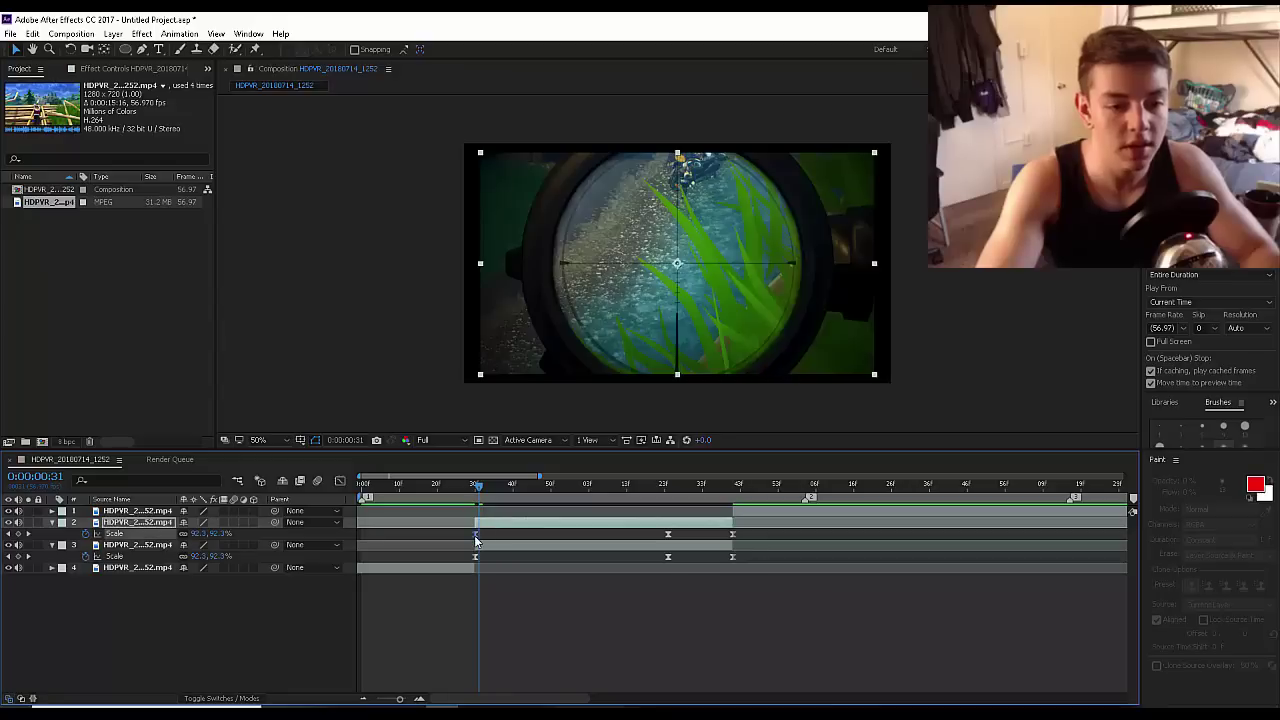
{"action": "key", "text": "Delete"}
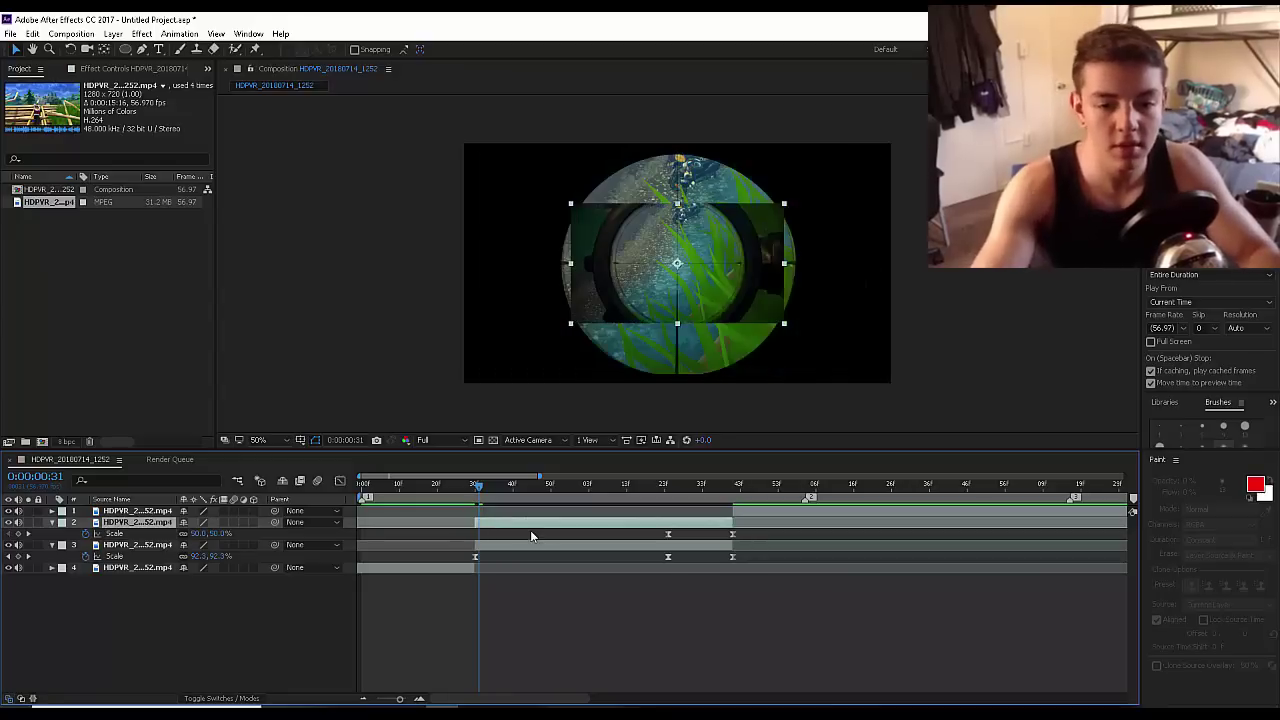
{"action": "left_click", "coordinate": [668, 534]}
{"action": "key", "text": "Delete"}
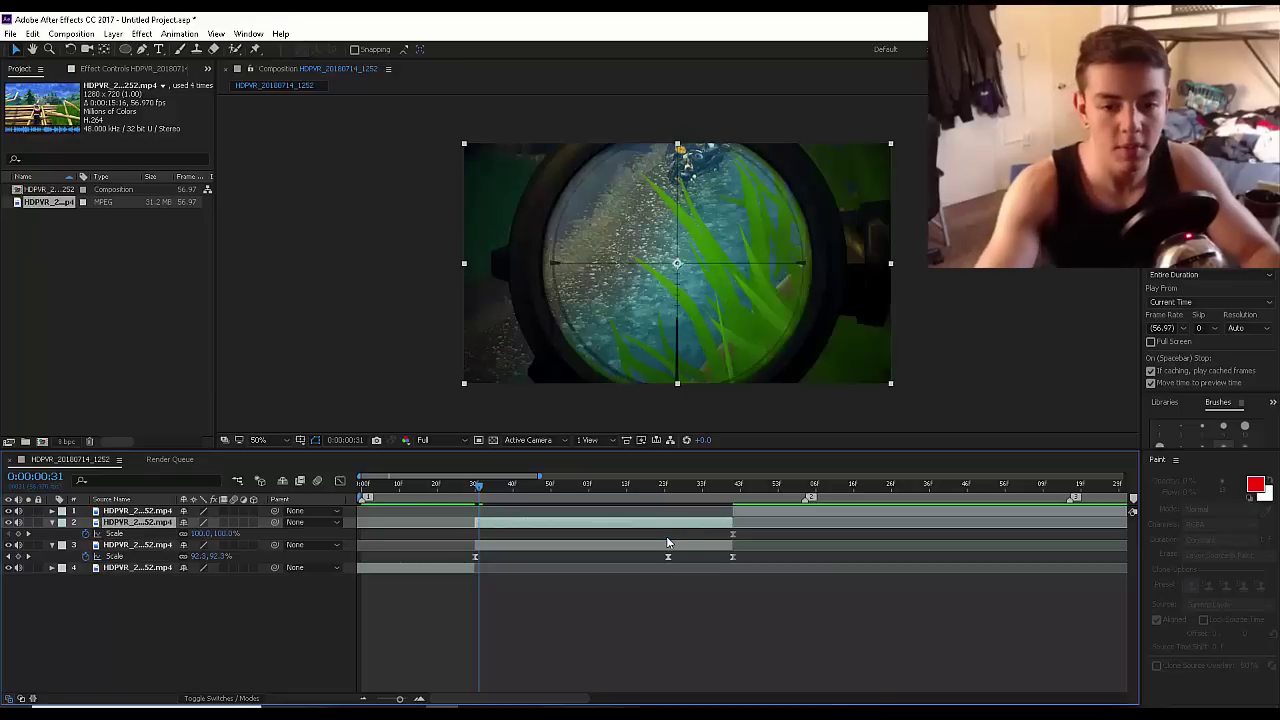
{"action": "left_click", "coordinate": [734, 534]}
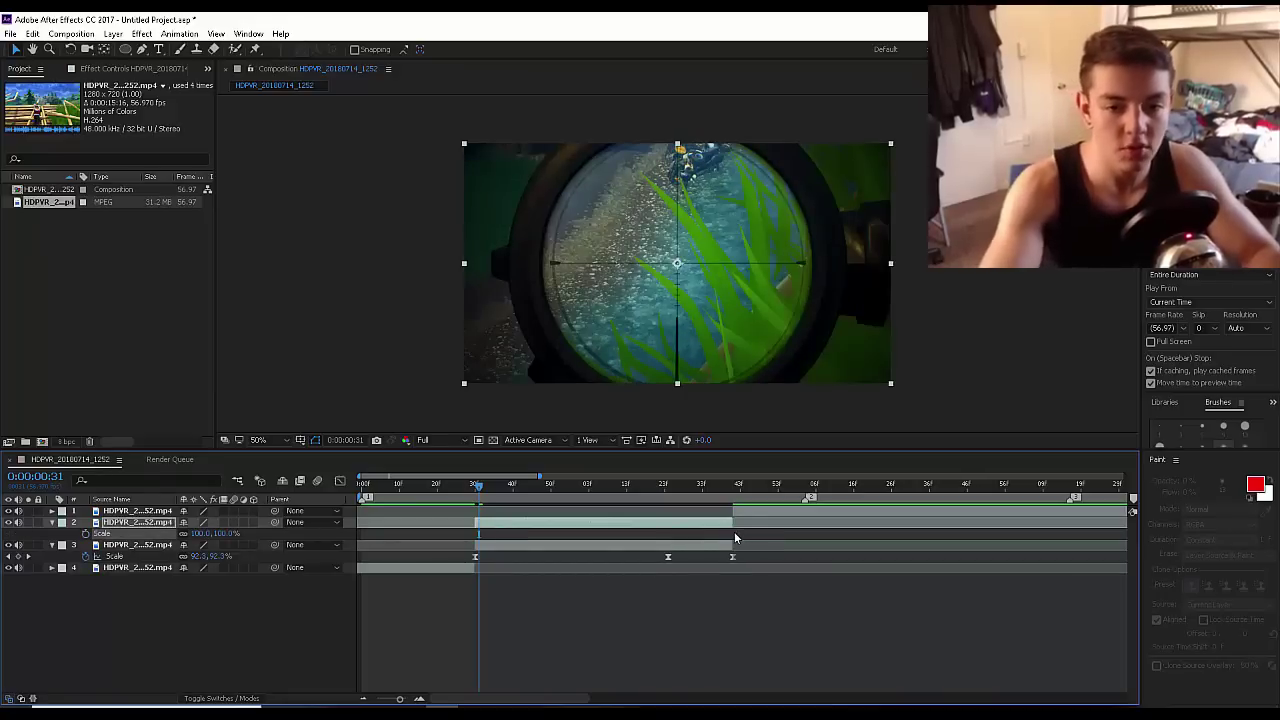
{"action": "key", "text": "Delete"}
{"action": "left_click", "coordinate": [632, 627]}
{"action": "left_click", "coordinate": [632, 627]}
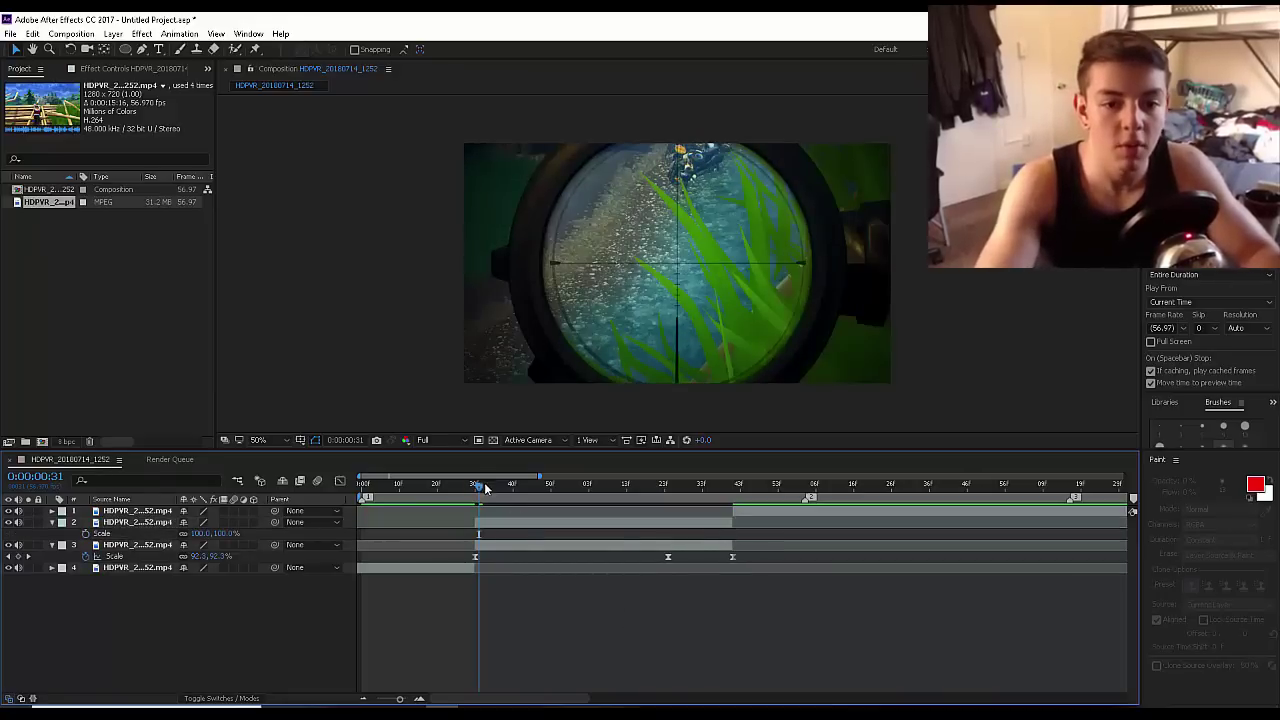
- Move the unmasked copy directly beneath the masked scope layer in the layer order
{"action": "left_click_drag", "start_coordinate": [485, 488], "coordinate": [638, 490]}
{"action": "left_click", "coordinate": [542, 521]}
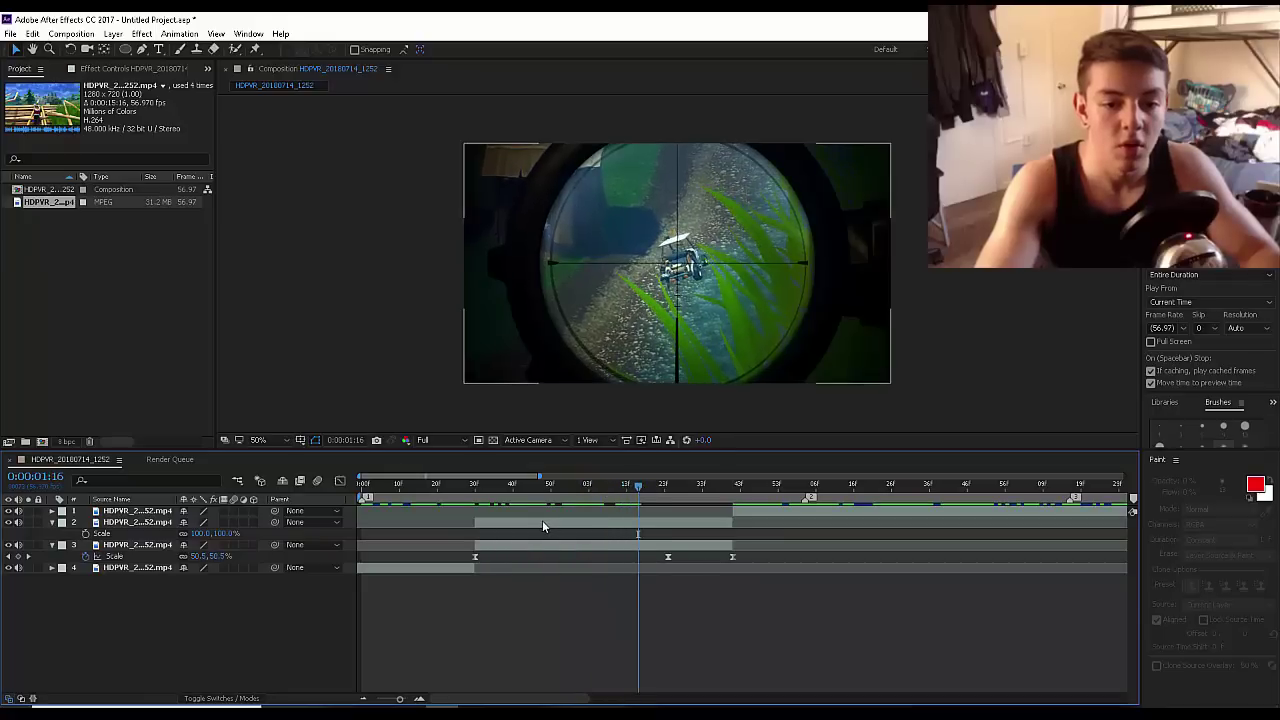
{"action": "left_click", "coordinate": [137, 520]}
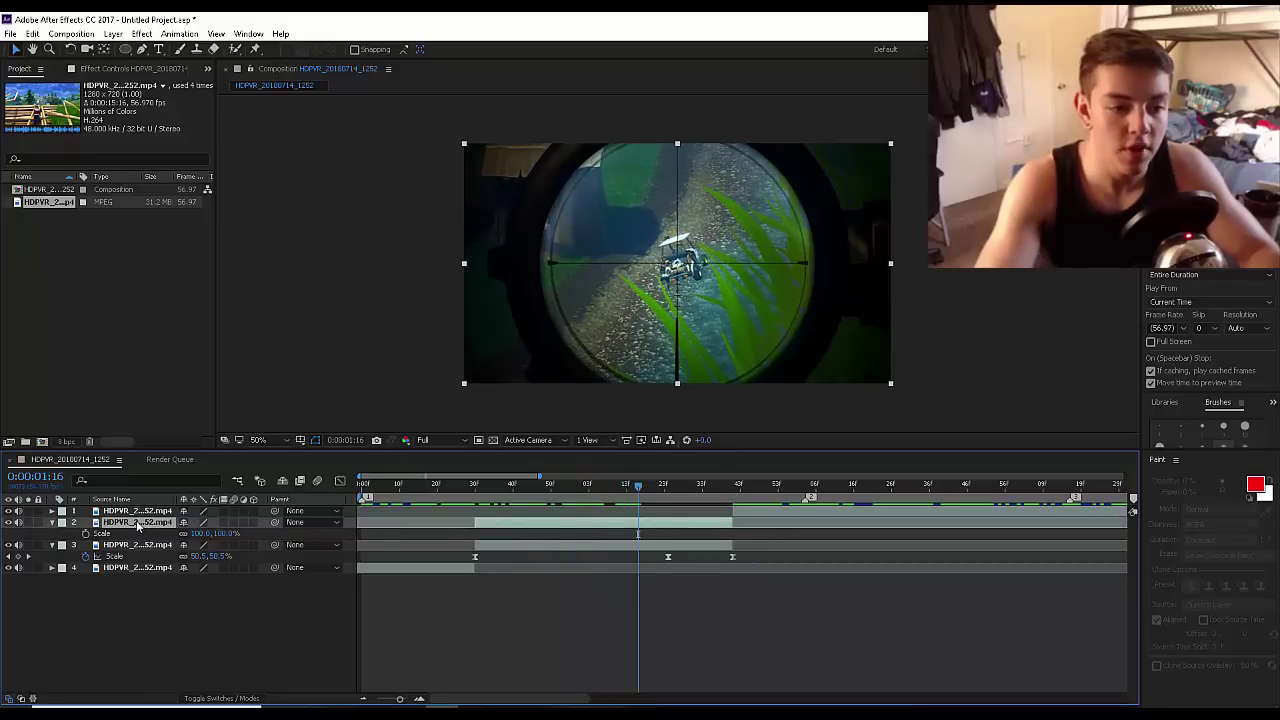
{"action": "left_click_drag", "start_coordinate": [136, 520], "coordinate": [147, 568]}
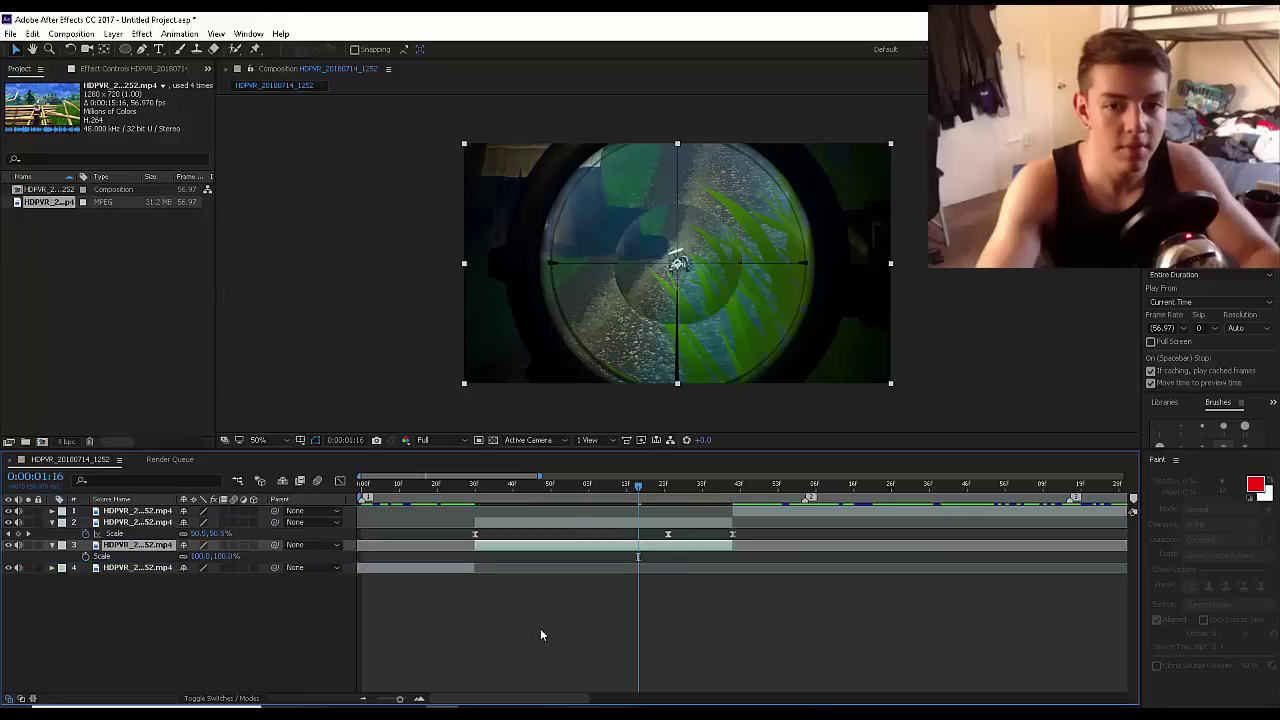
- Scale the unmasked background copy to 380% and scrub across the segment to check it behind the scope
{"action": "left_click", "coordinate": [540, 628]}
{"action": "left_click_drag", "start_coordinate": [477, 508], "coordinate": [499, 512]}
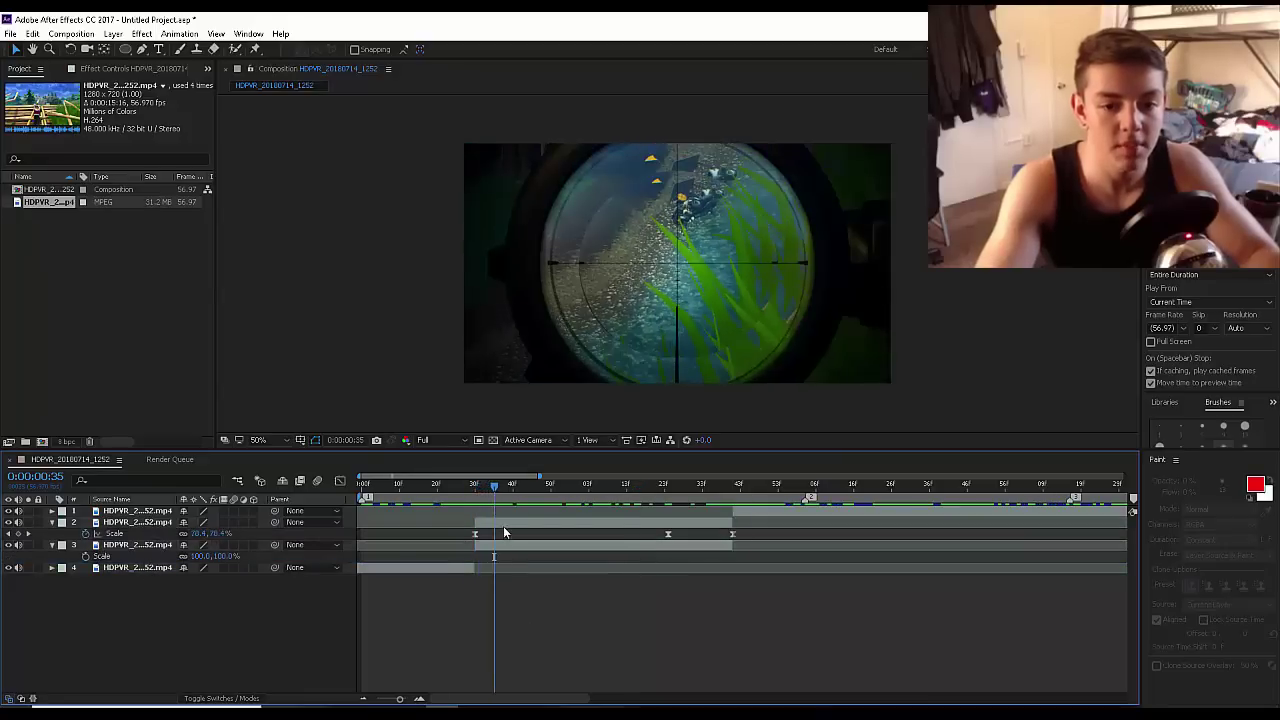
{"action": "left_click", "coordinate": [504, 543]}
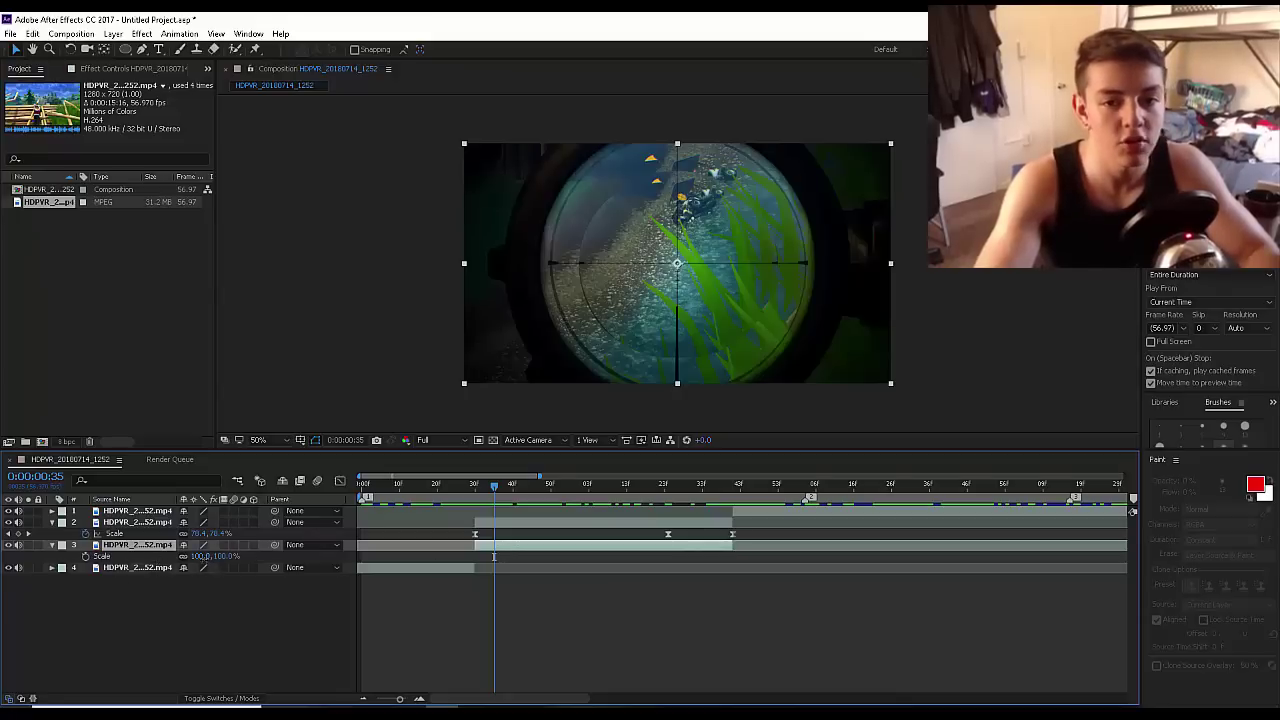
{"action": "left_click_drag", "start_coordinate": [205, 556], "coordinate": [480, 556]}
{"action": "left_click", "coordinate": [705, 487]}
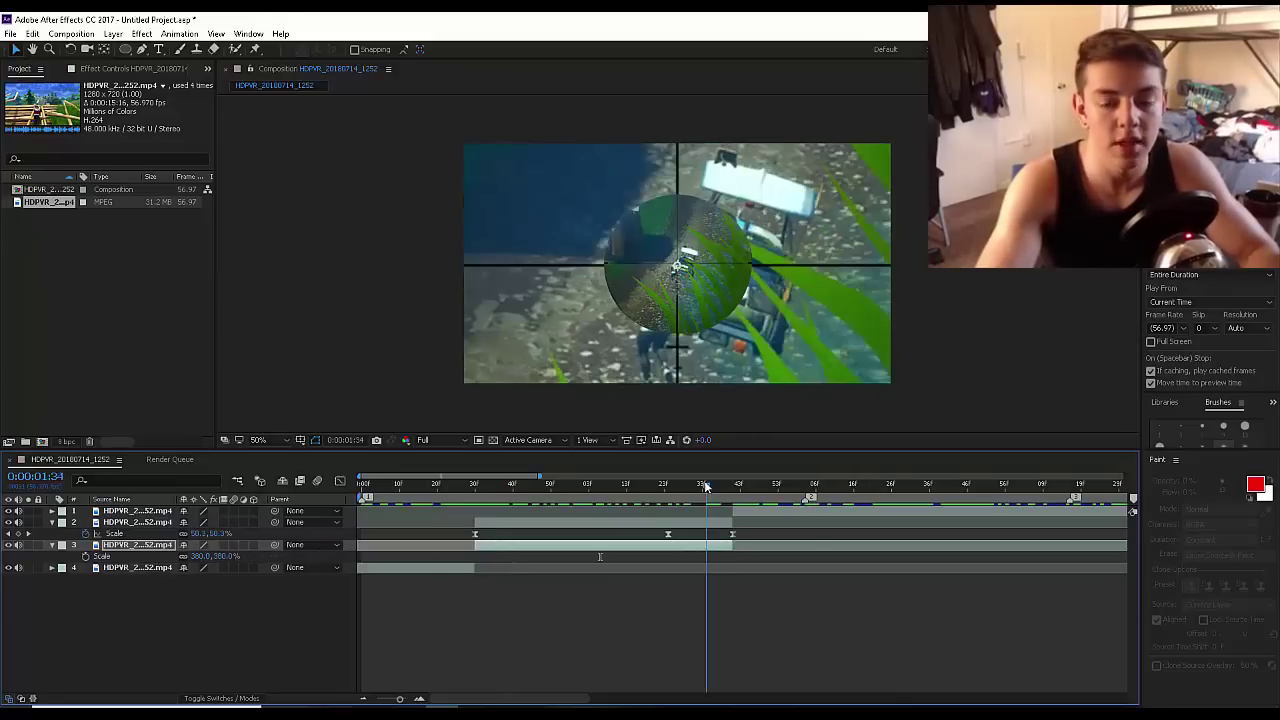
{"action": "left_click_drag", "start_coordinate": [680, 487], "coordinate": [476, 495]}
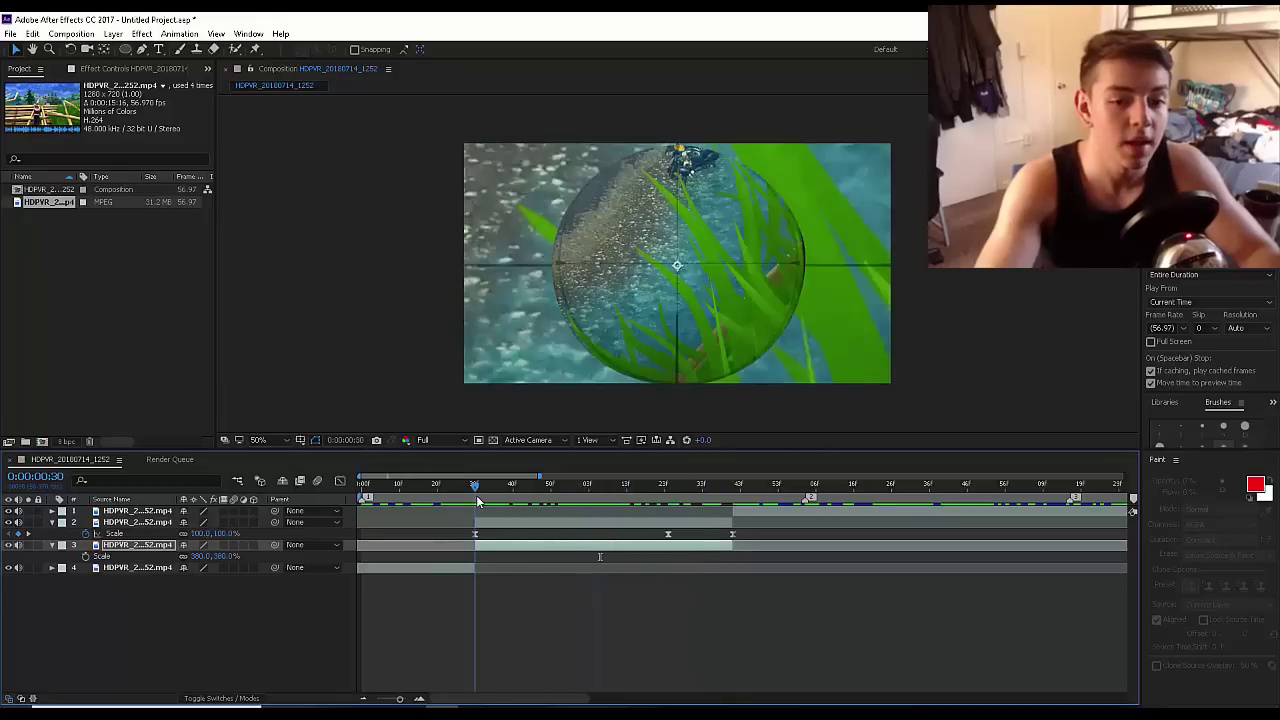
- Hide the enlarged background copy and reveal the masked layer's mask and Rotation properties alongside Scale at 0:00:00:30
{"action": "left_click", "coordinate": [487, 524]}
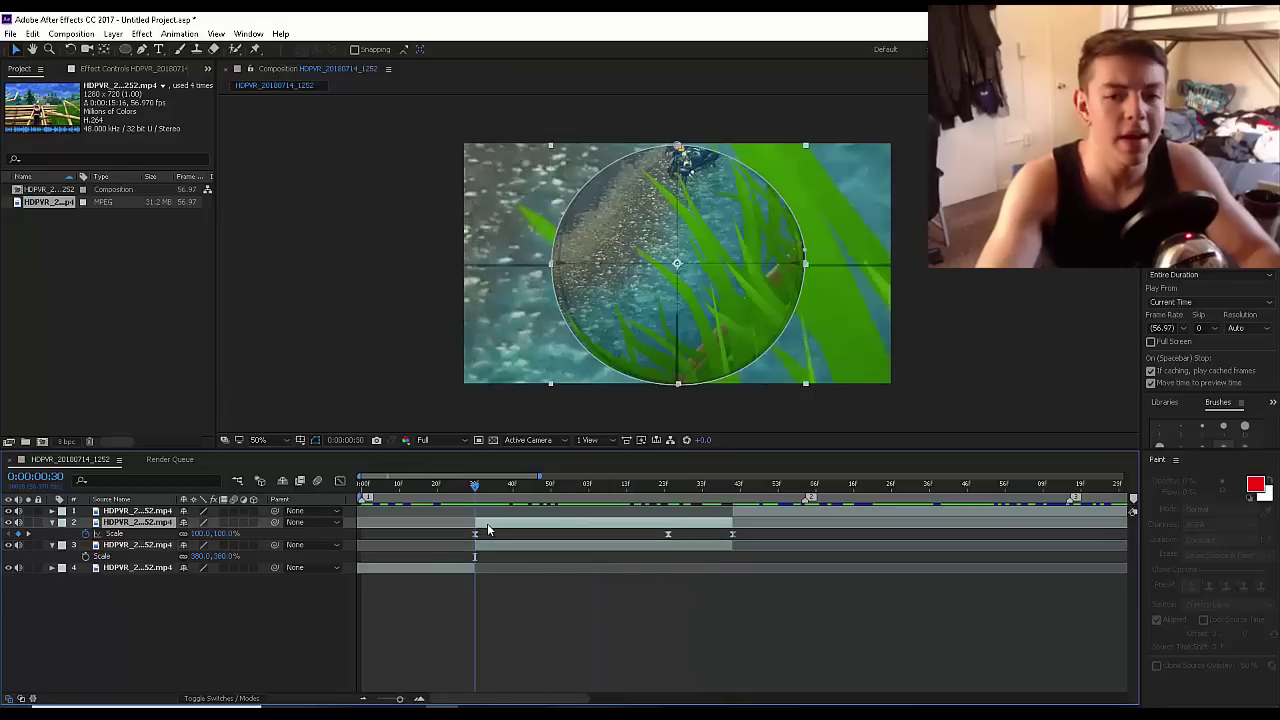
{"action": "left_click", "coordinate": [9, 545]}
{"action": "key", "text": "shift+m"}
{"action": "left_click_drag", "start_coordinate": [476, 490], "coordinate": [507, 506]}
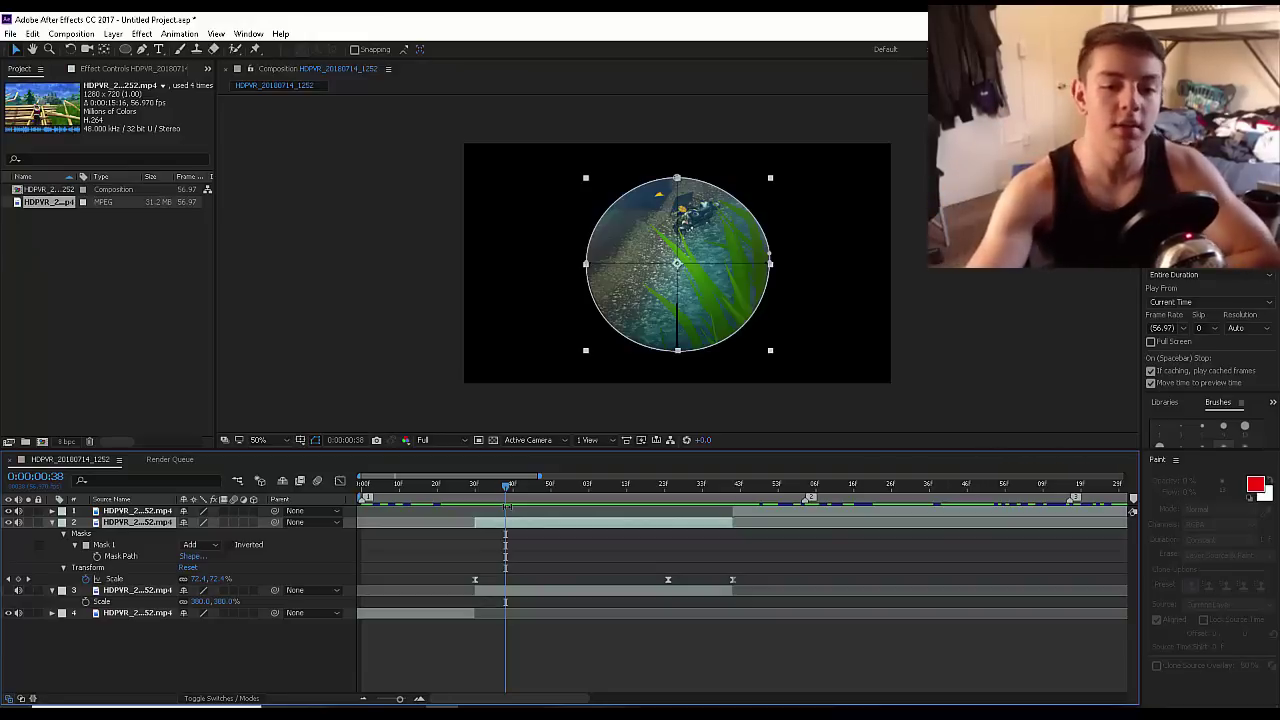
{"action": "left_click", "coordinate": [475, 490]}
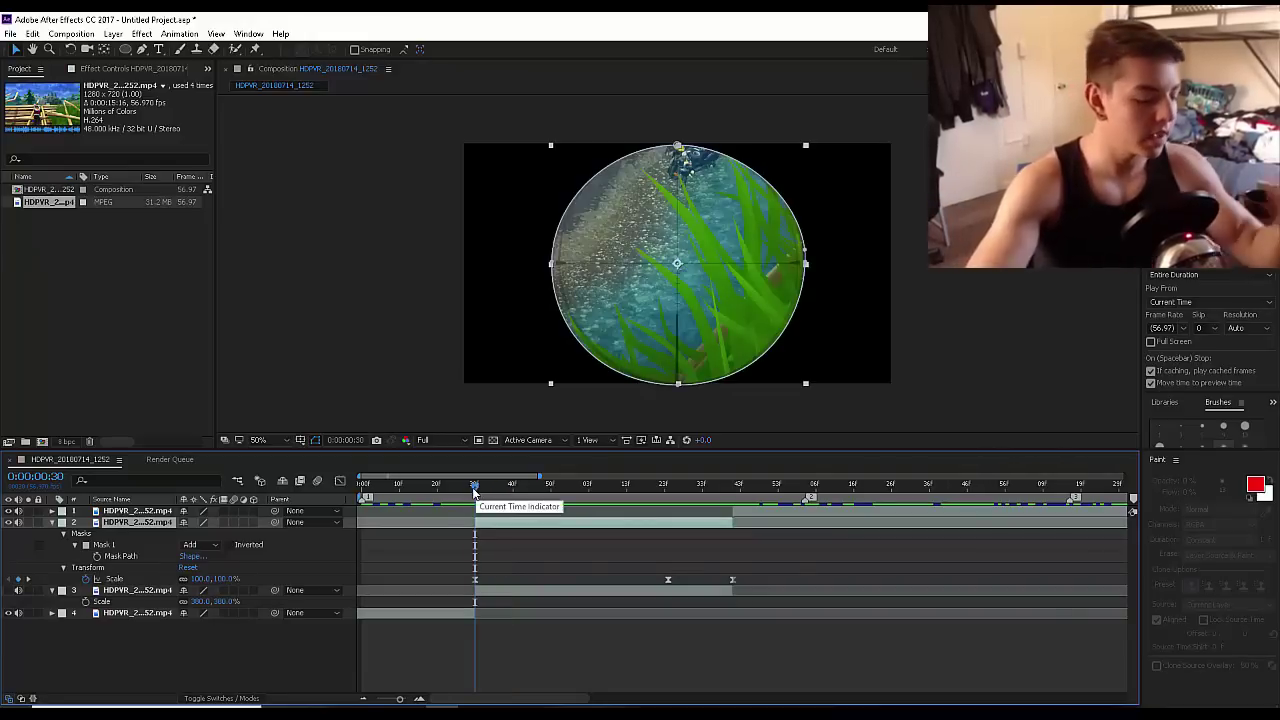
{"action": "key", "text": "shift+r"}
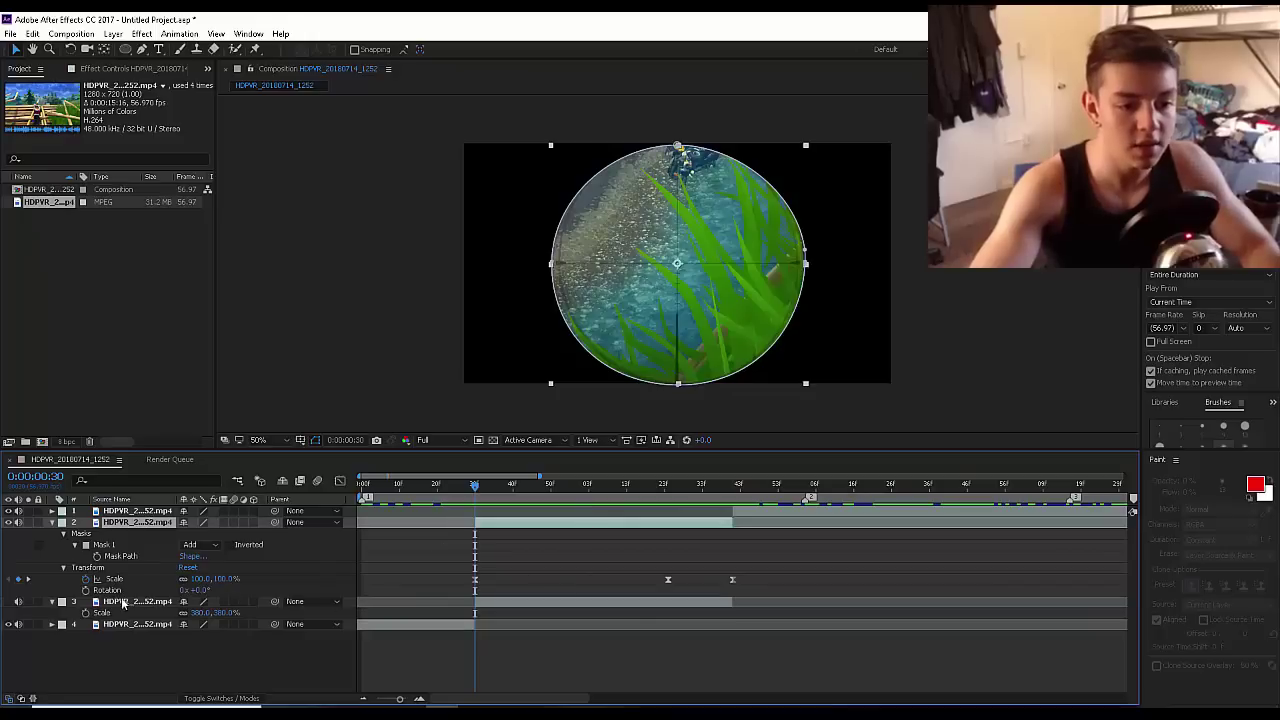
{"action": "left_click", "coordinate": [517, 612]}
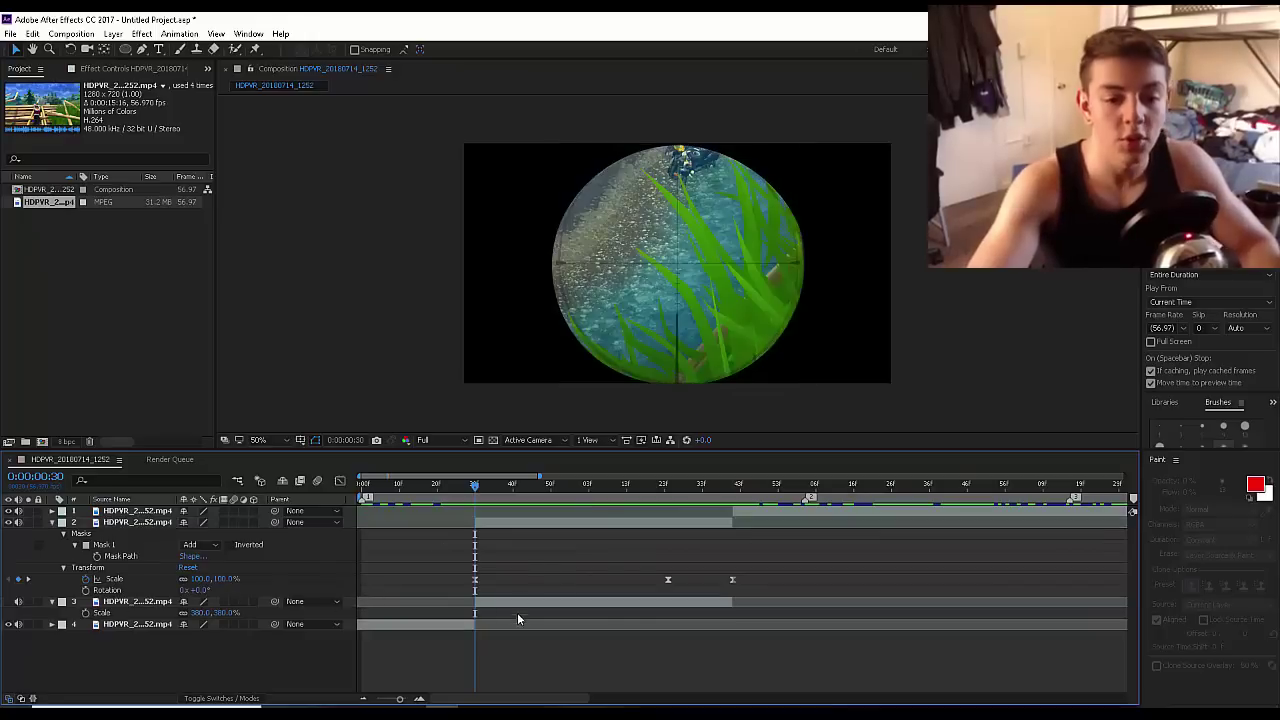
- Keyframe the masked scope layer's Rotation at 0° at both 0:00:00:30 and 0:00:01:41
{"action": "left_click", "coordinate": [513, 523]}
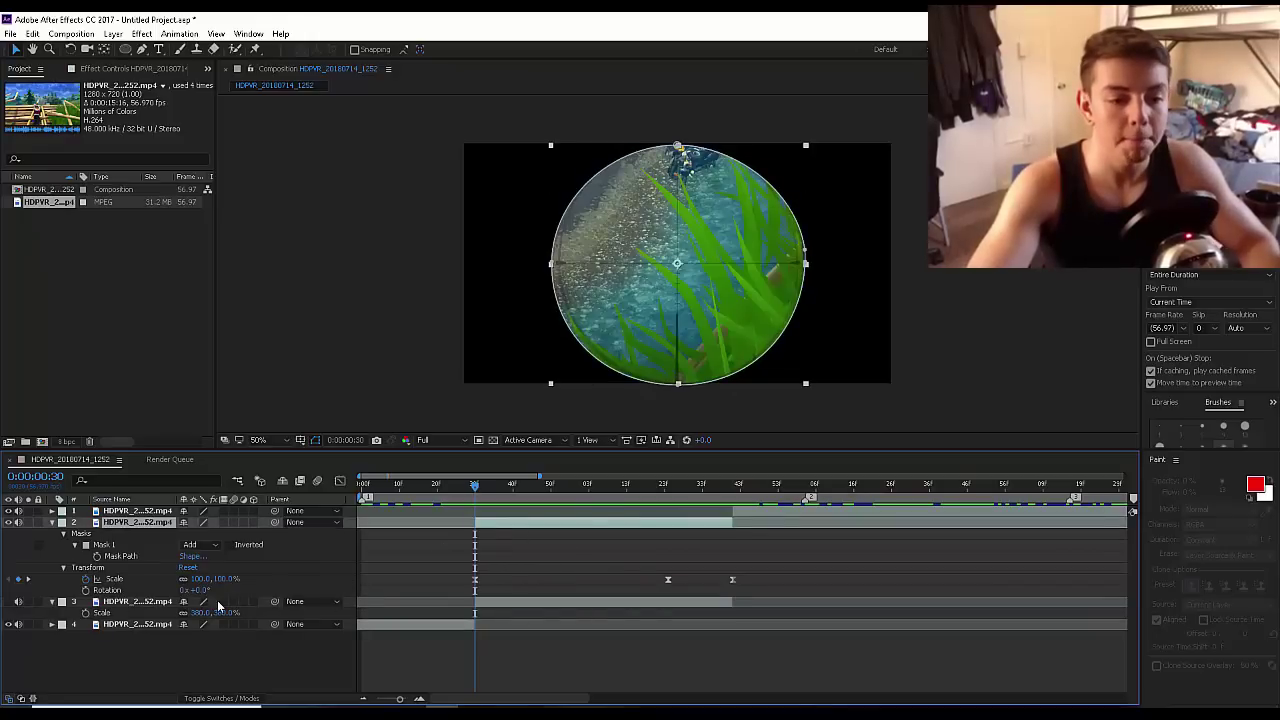
{"action": "left_click", "coordinate": [86, 591]}
{"action": "left_click", "coordinate": [733, 486]}
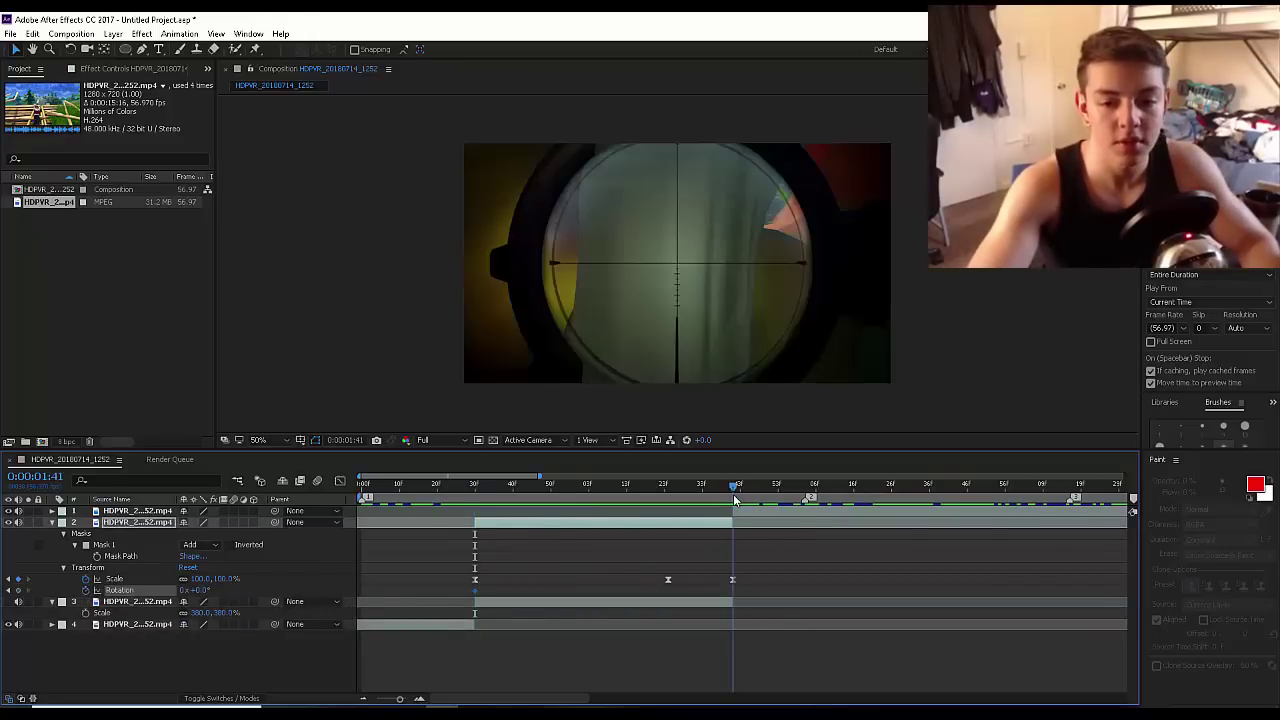
{"action": "left_click", "coordinate": [18, 591]}
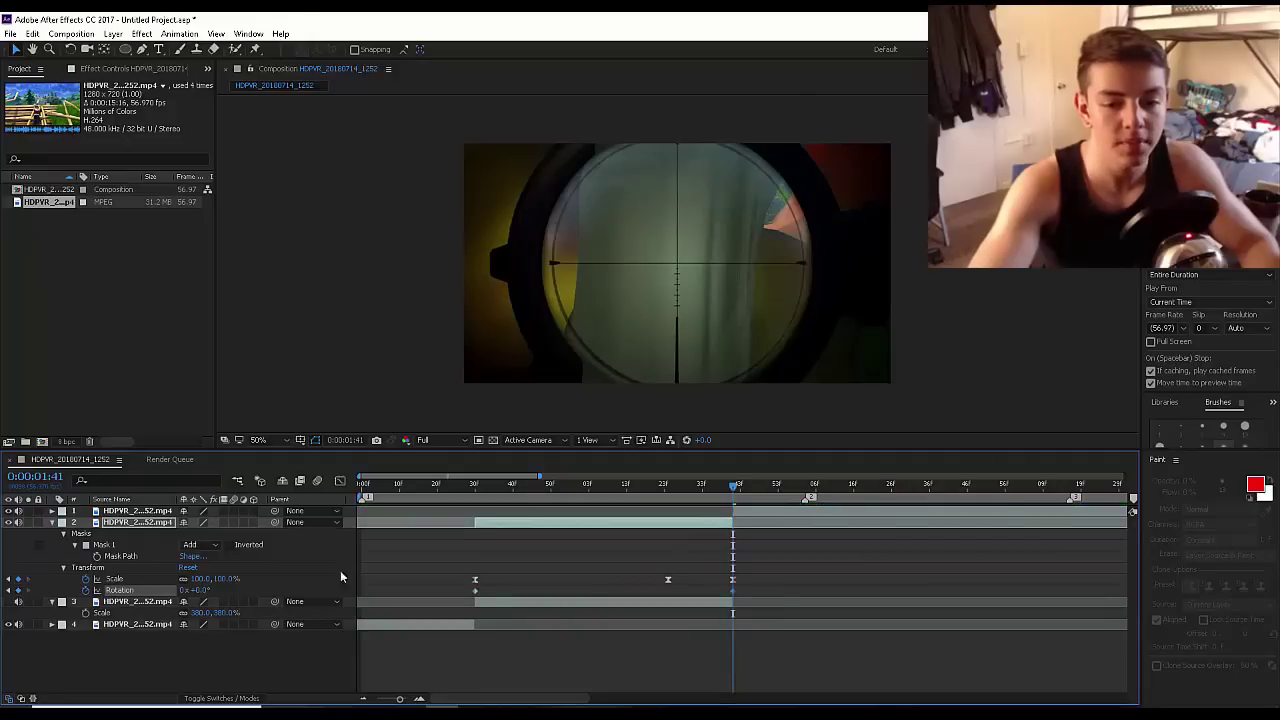
- Set the masked scope layer's Rotation to 24° at the middle Scale keyframe, 0:00:01:24
{"action": "left_click", "coordinate": [668, 486]}
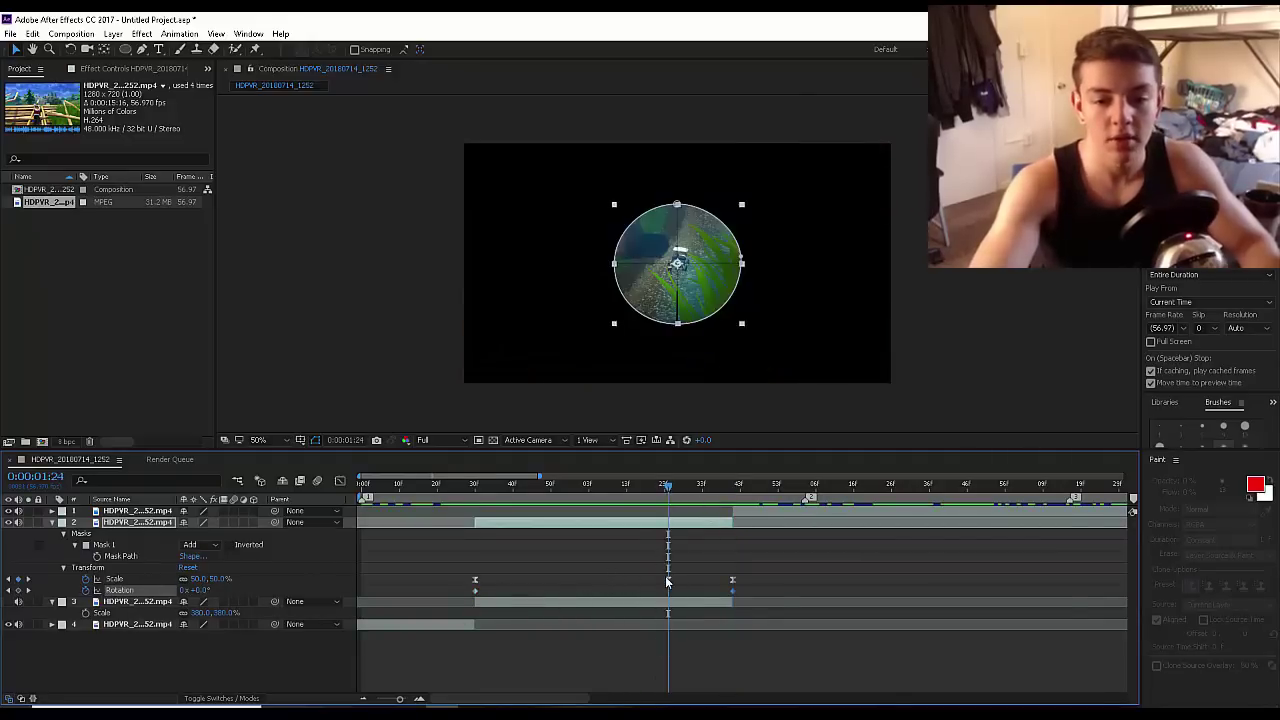
{"action": "left_click", "coordinate": [201, 591]}
{"action": "type", "text": "24"}
{"action": "key", "text": "Return"}
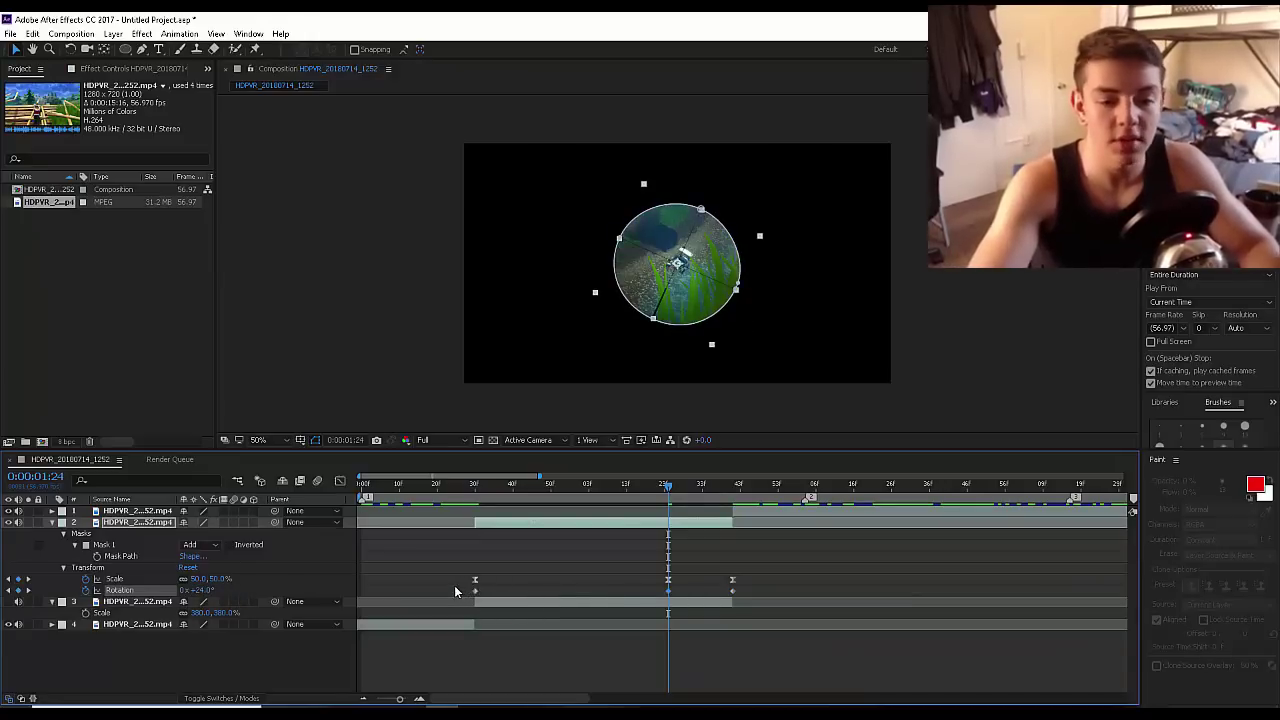
- Apply Easy Ease to all three Rotation keyframes of the masked scope layer
{"action": "left_click_drag", "start_coordinate": [454, 585], "coordinate": [747, 597]}
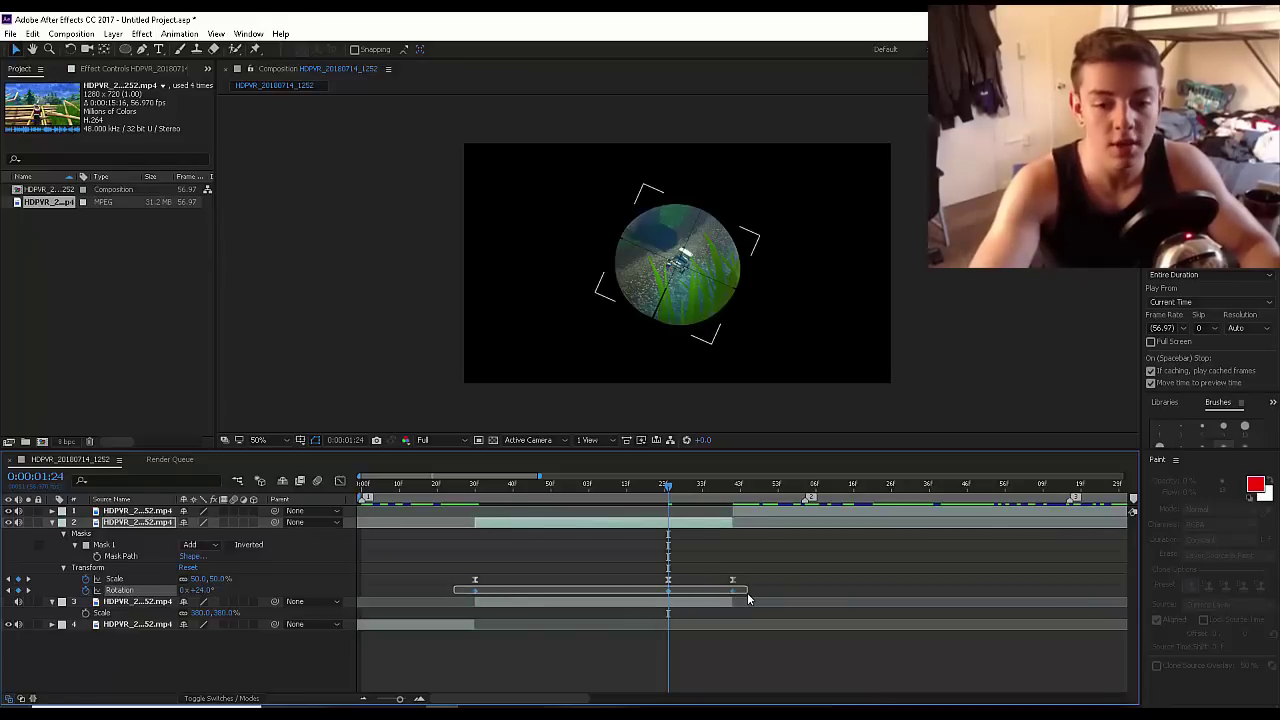
{"action": "left_click_drag", "start_coordinate": [747, 592], "coordinate": [747, 592]}
{"action": "right_click", "coordinate": [747, 592]}
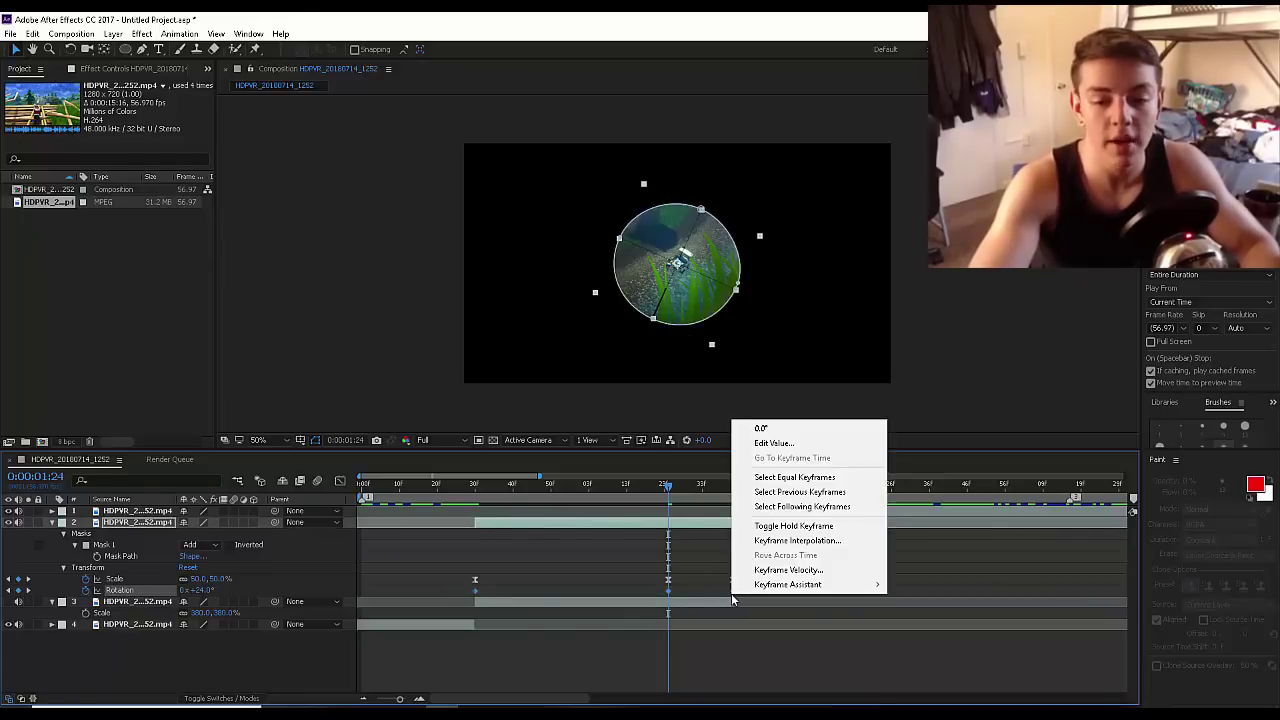
{"action": "mouse_move", "coordinate": [748, 590]}
{"action": "left_click", "coordinate": [906, 614]}
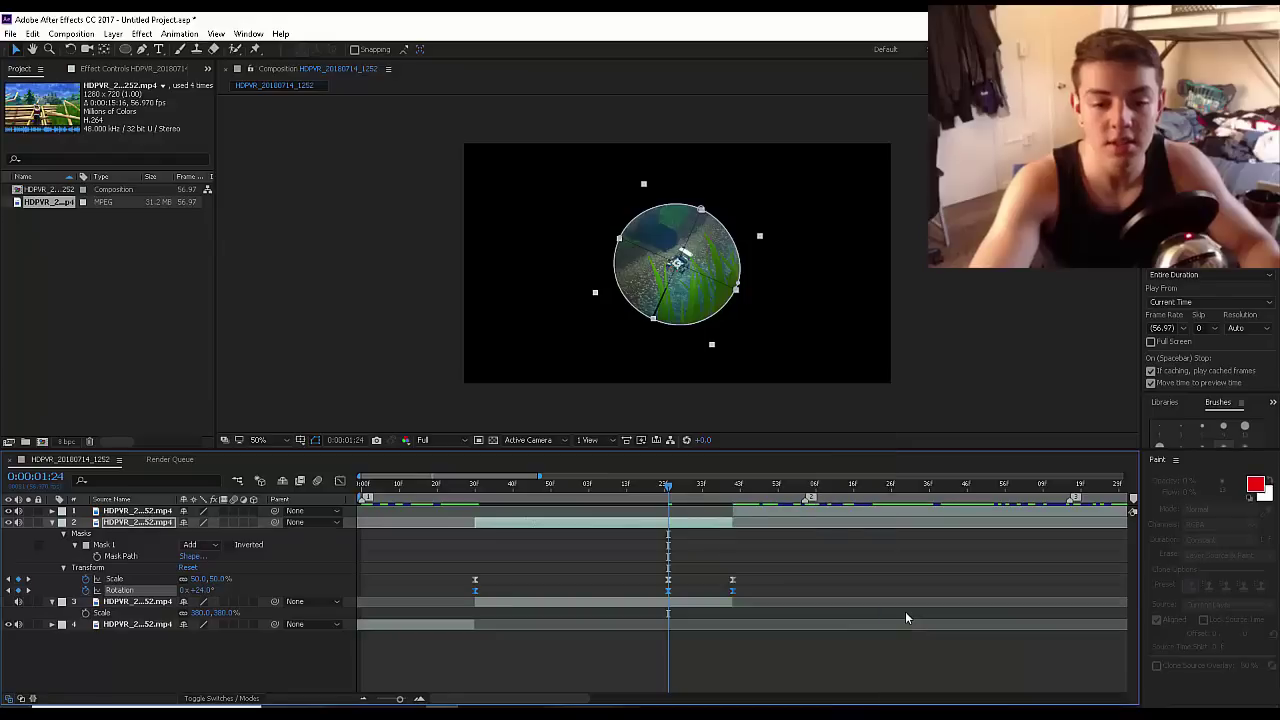
- Reshape the Rotation value curve with a steep start, a broad rounded peak at the middle keyframe and a steep drop at the end
{"action": "left_click", "coordinate": [340, 481]}
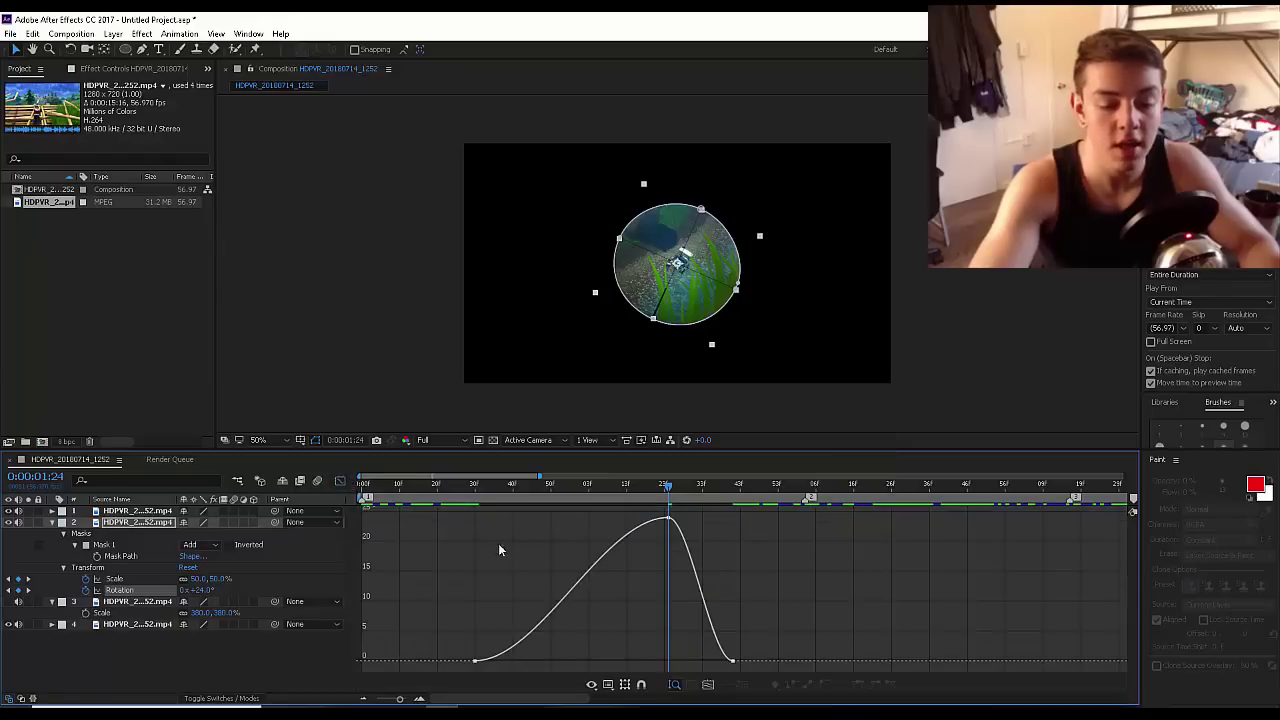
{"action": "left_click", "coordinate": [488, 663]}
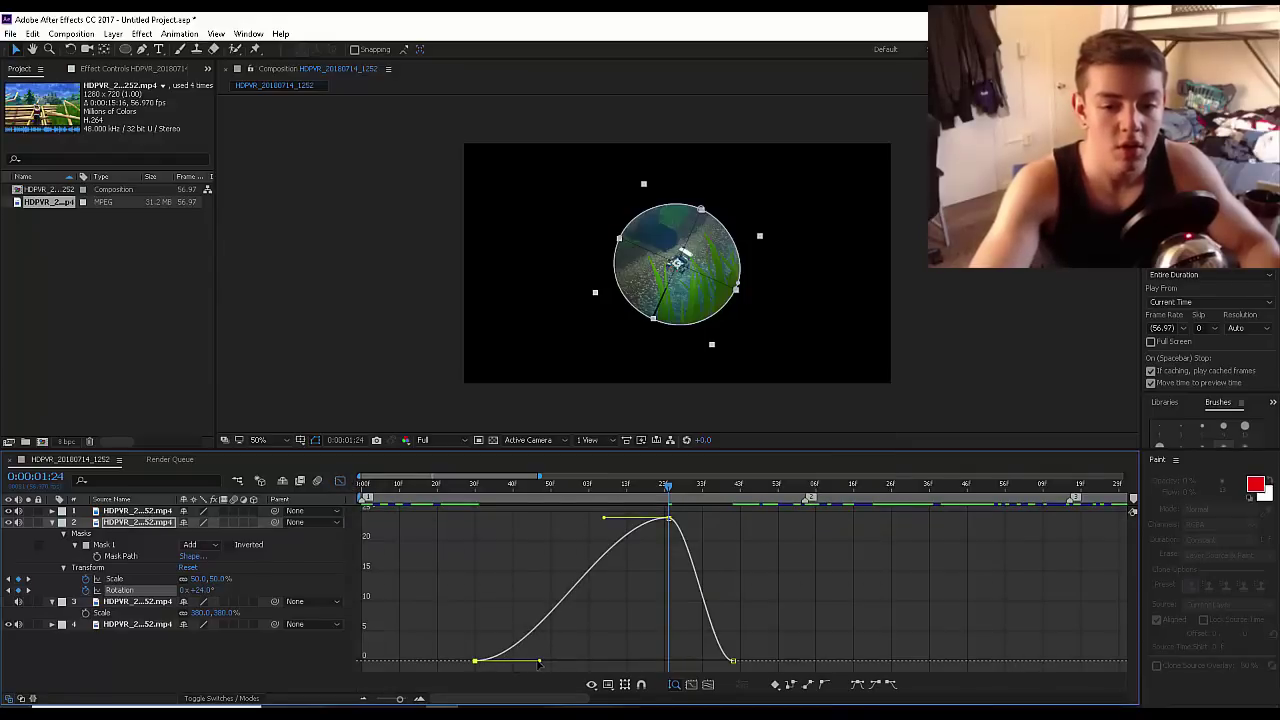
{"action": "left_click_drag", "start_coordinate": [524, 665], "coordinate": [473, 663]}
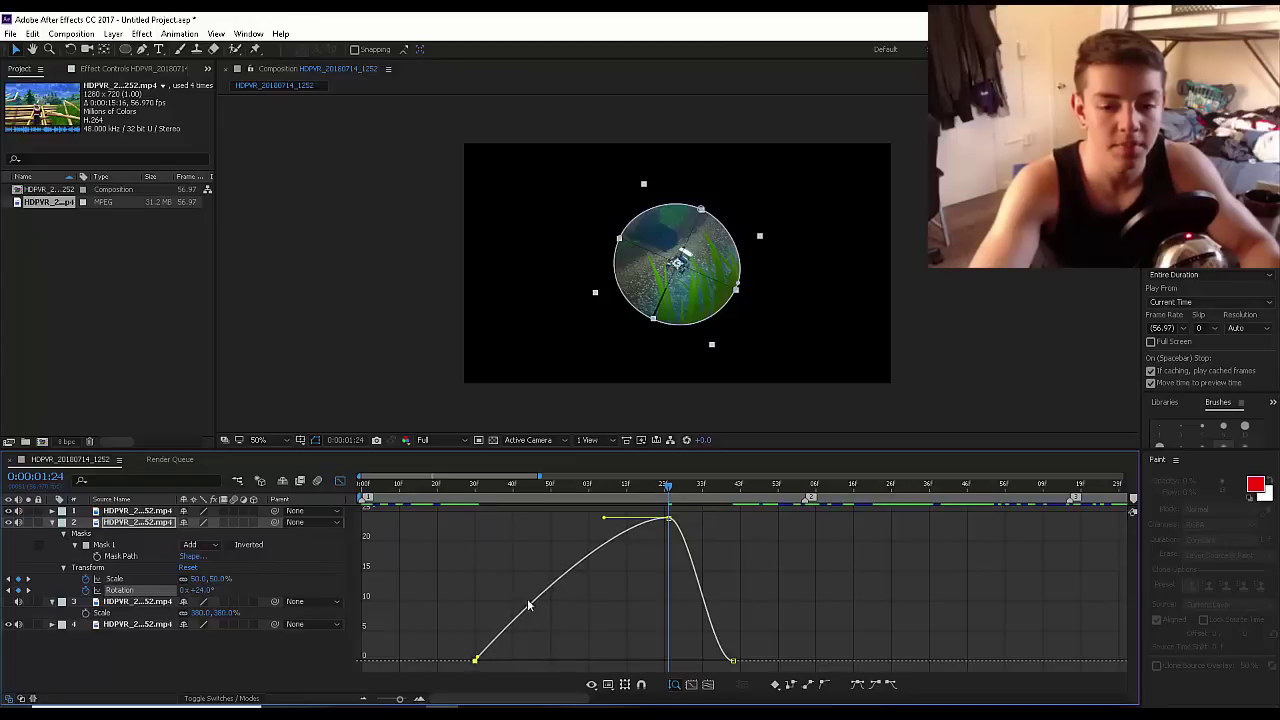
{"action": "left_click", "coordinate": [733, 661]}
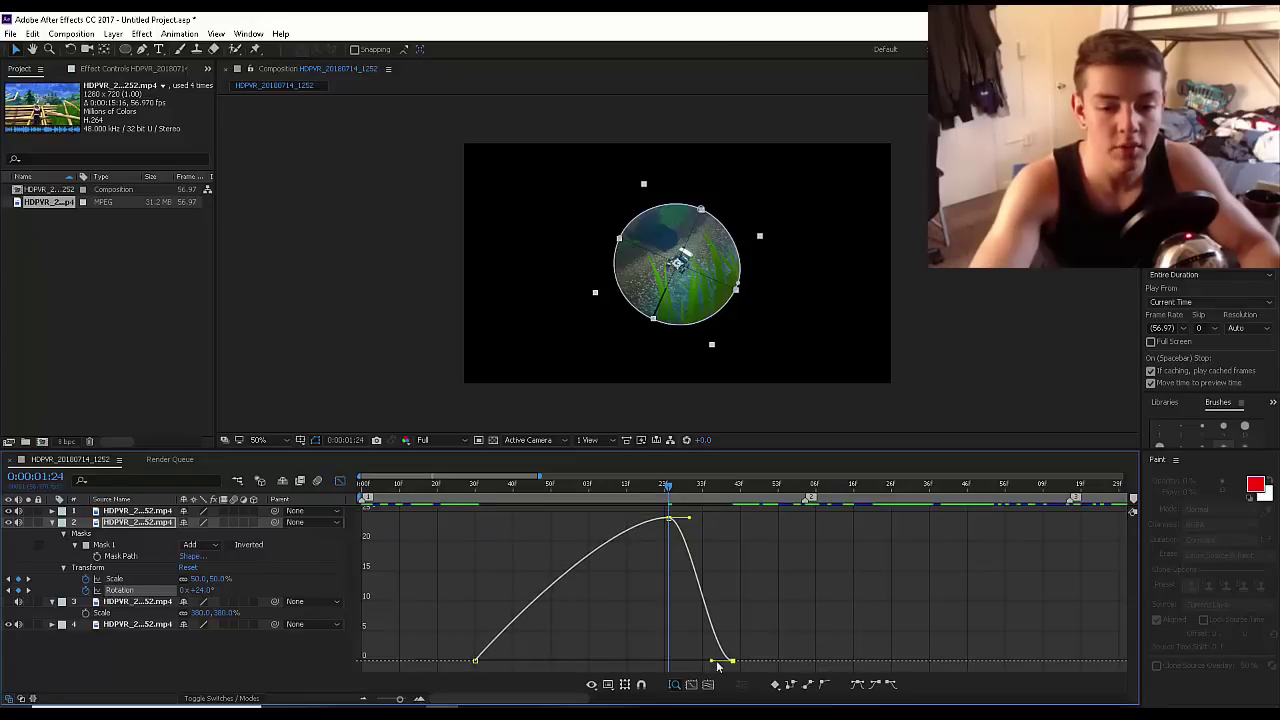
{"action": "left_click_drag", "start_coordinate": [716, 662], "coordinate": [731, 662]}
{"action": "left_click", "coordinate": [669, 519]}
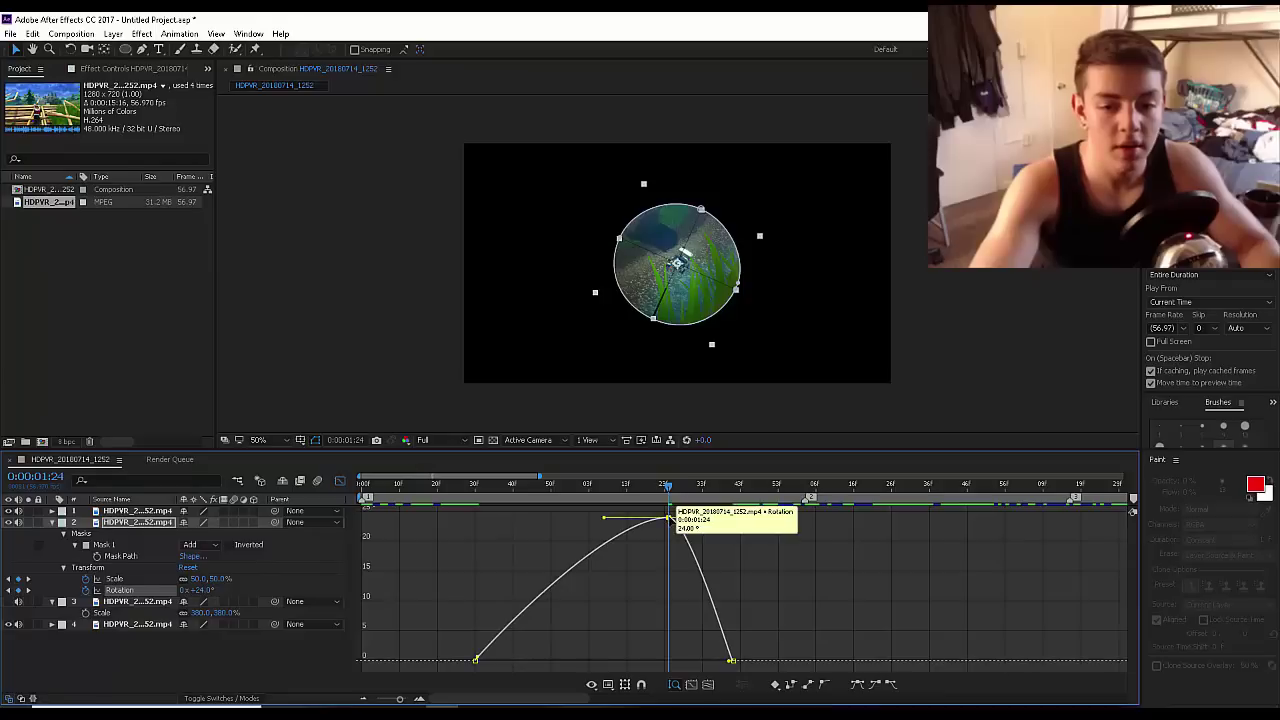
{"action": "left_click_drag", "start_coordinate": [669, 519], "coordinate": [733, 518]}
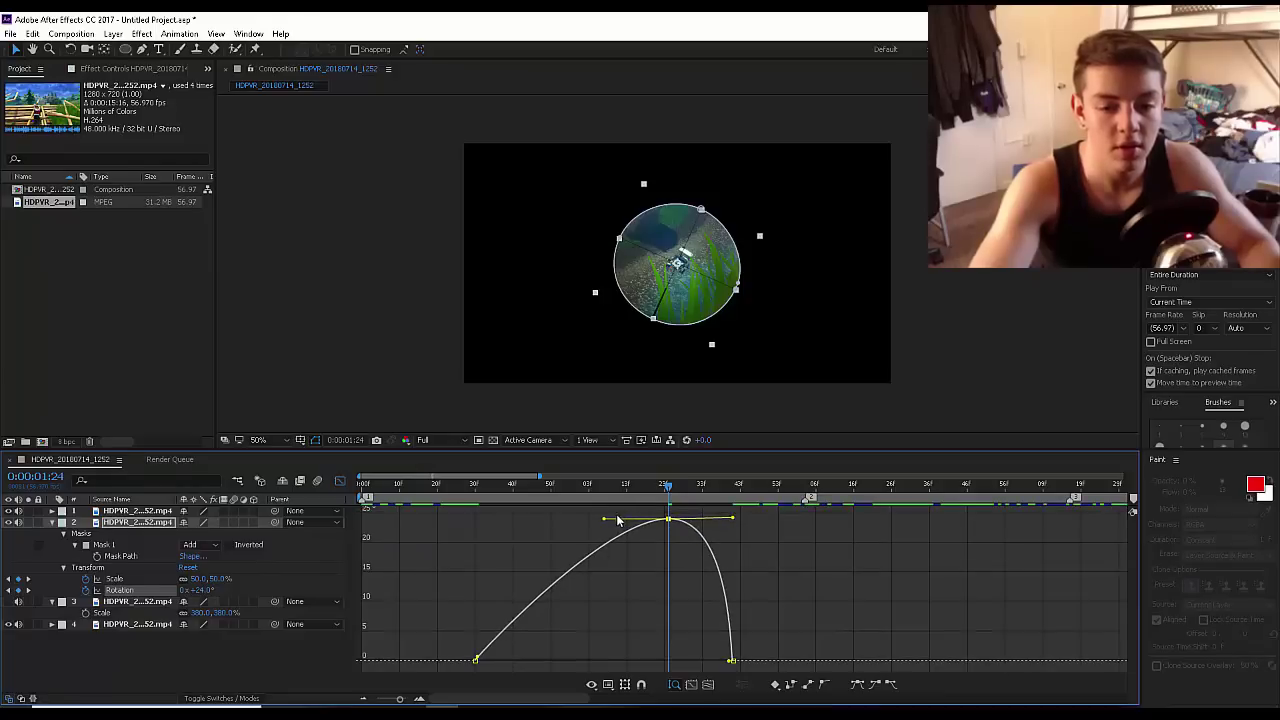
{"action": "left_click_drag", "start_coordinate": [419, 538], "coordinate": [428, 521]}
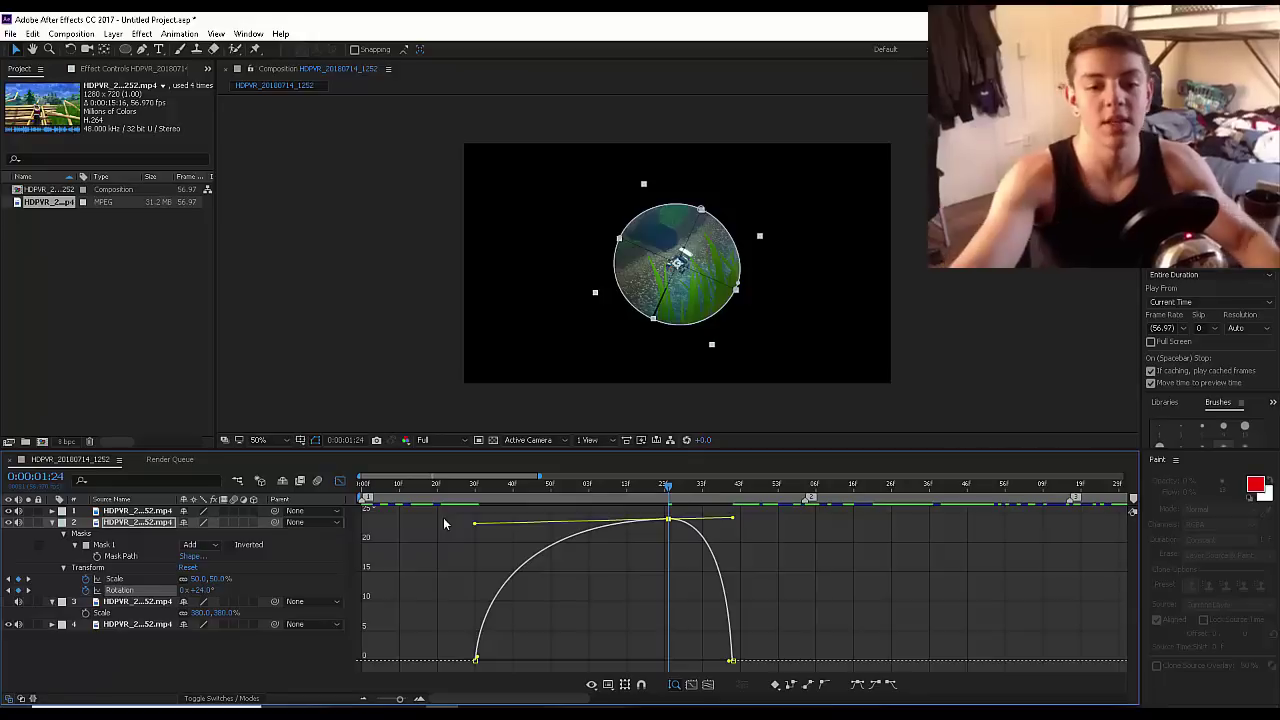
{"action": "left_click", "coordinate": [340, 481]}
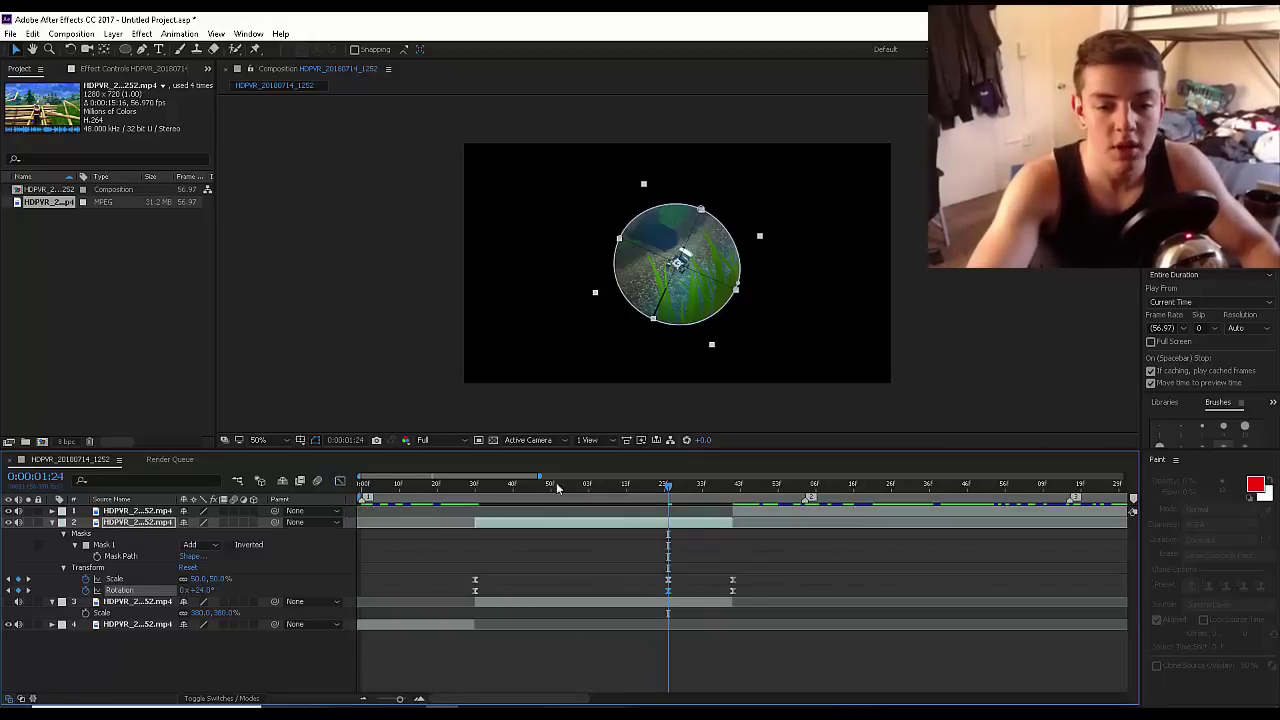
- Scrub through the scope segment to check the rotation, and return to 0:00:00:30
{"action": "left_click", "coordinate": [477, 490]}
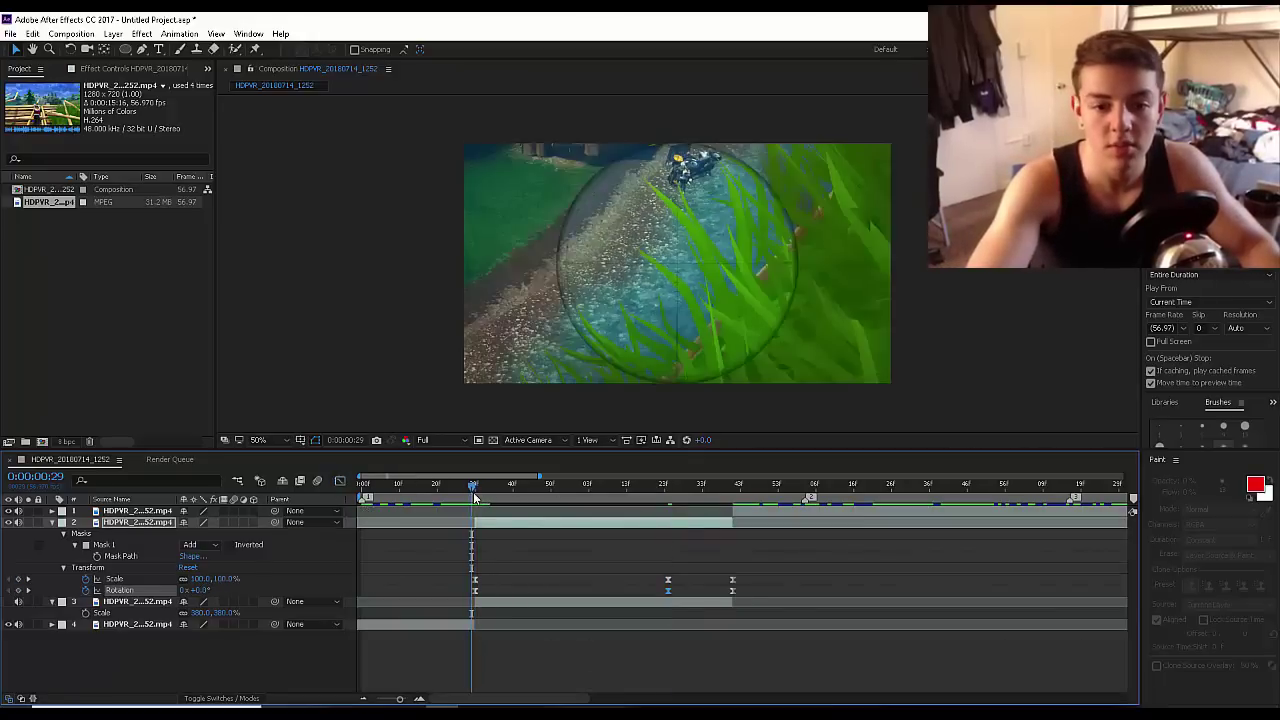
{"action": "left_click_drag", "start_coordinate": [476, 497], "coordinate": [927, 593]}
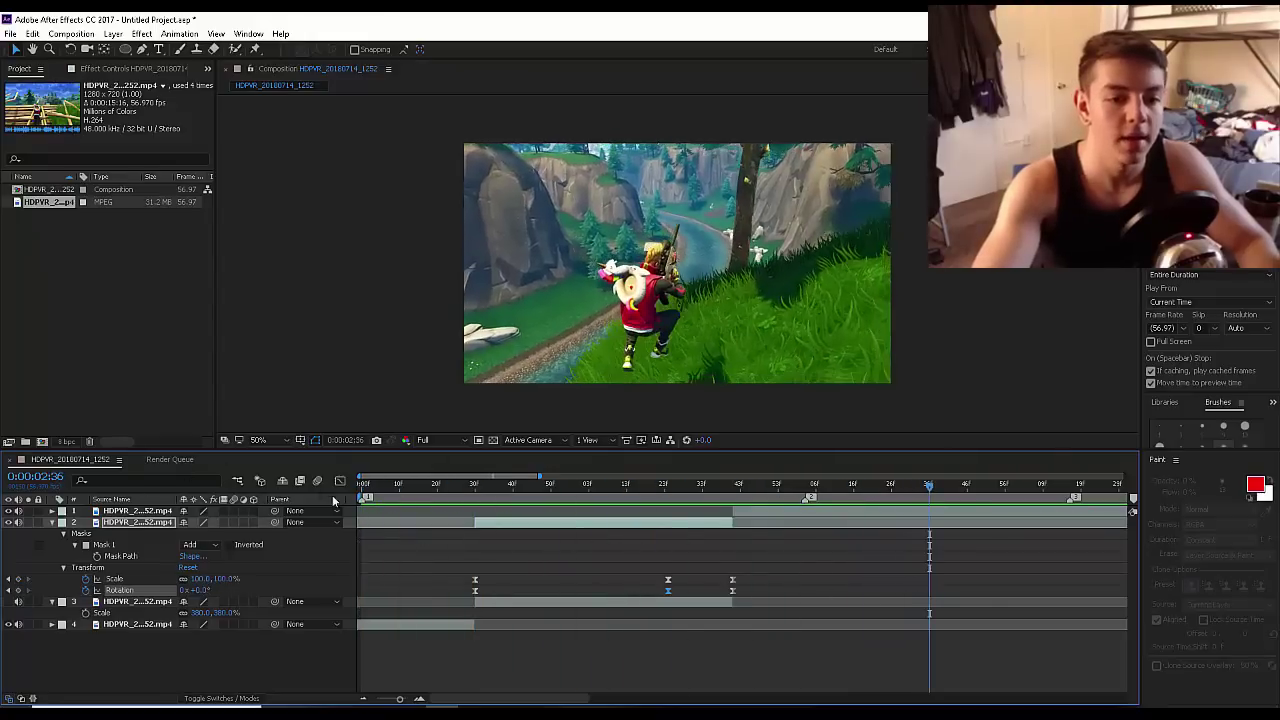
{"action": "left_click_drag", "start_coordinate": [376, 490], "coordinate": [474, 532]}
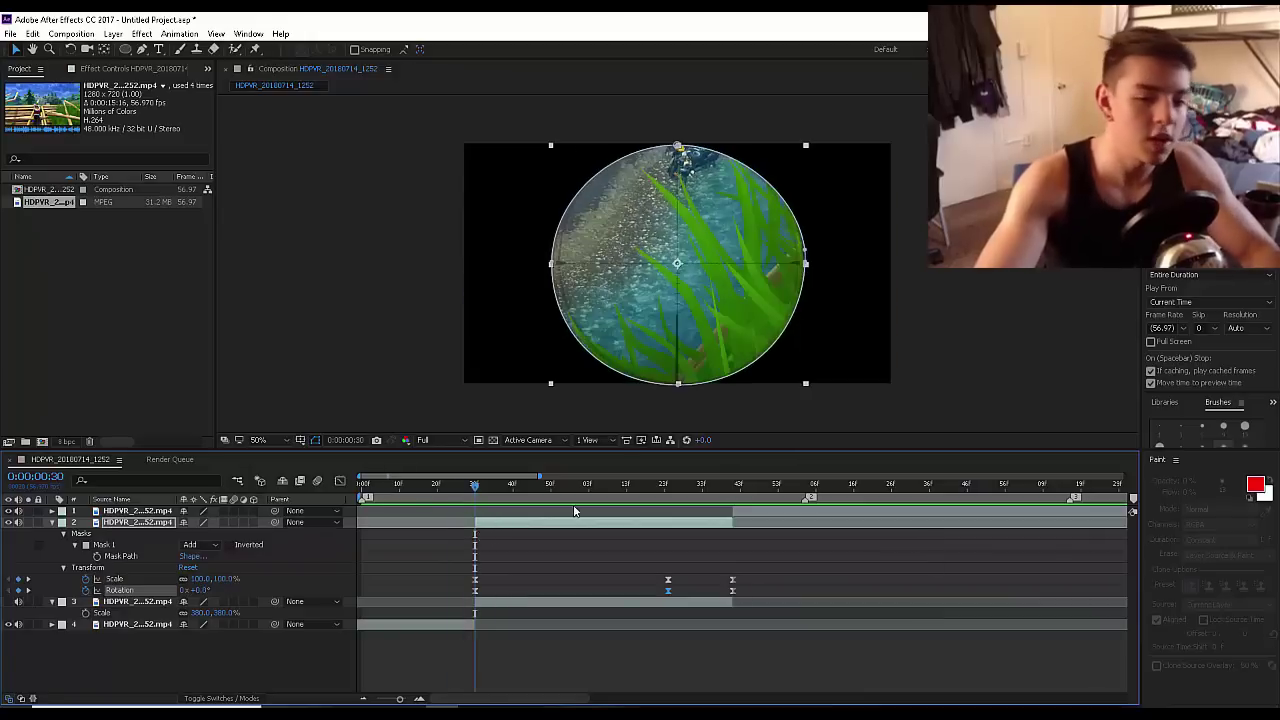
- Collapse the masked layer's properties and make the enlarged background copy visible again
{"action": "key", "text": "u"}
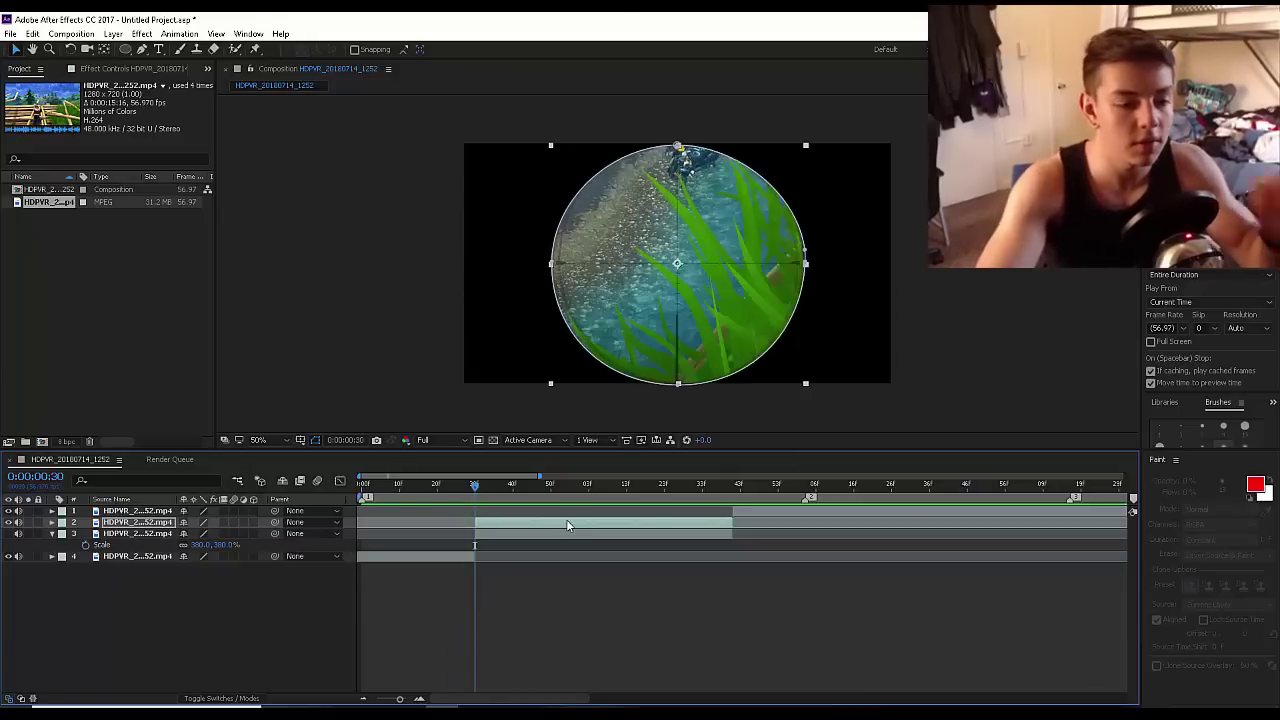
{"action": "left_click", "coordinate": [504, 535]}
{"action": "left_click", "coordinate": [9, 534]}
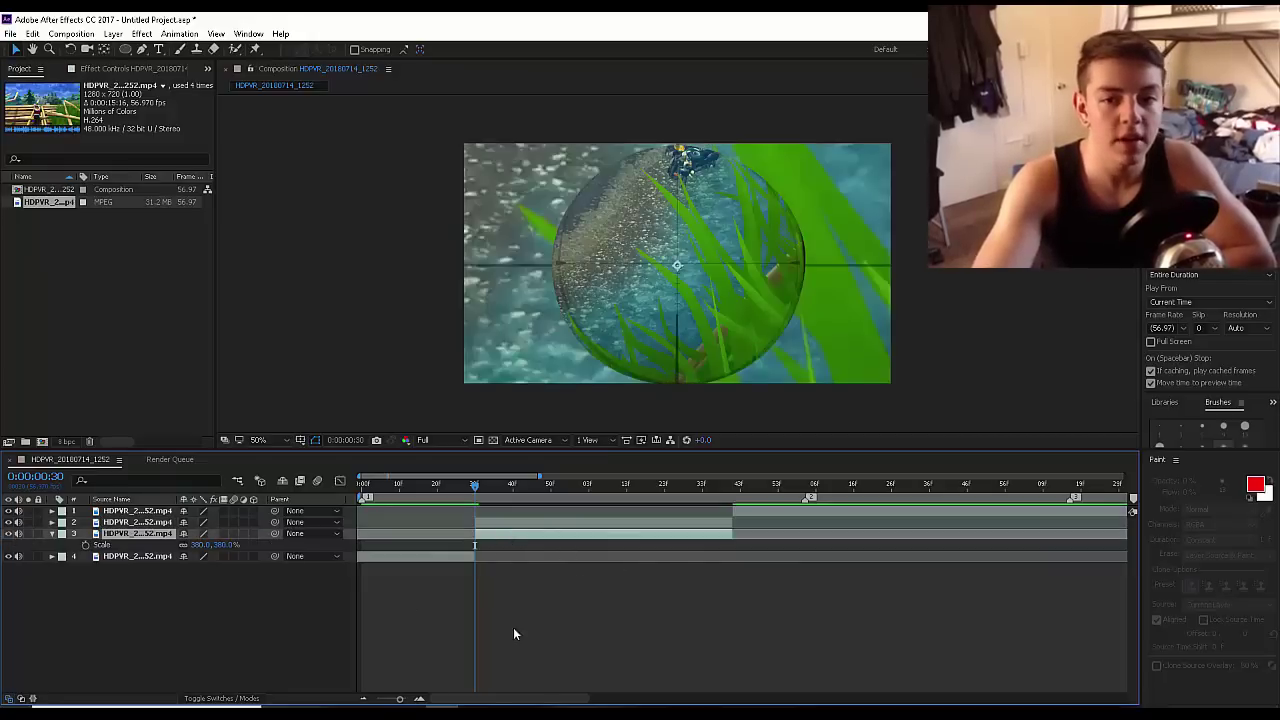
{"action": "left_click", "coordinate": [596, 656]}
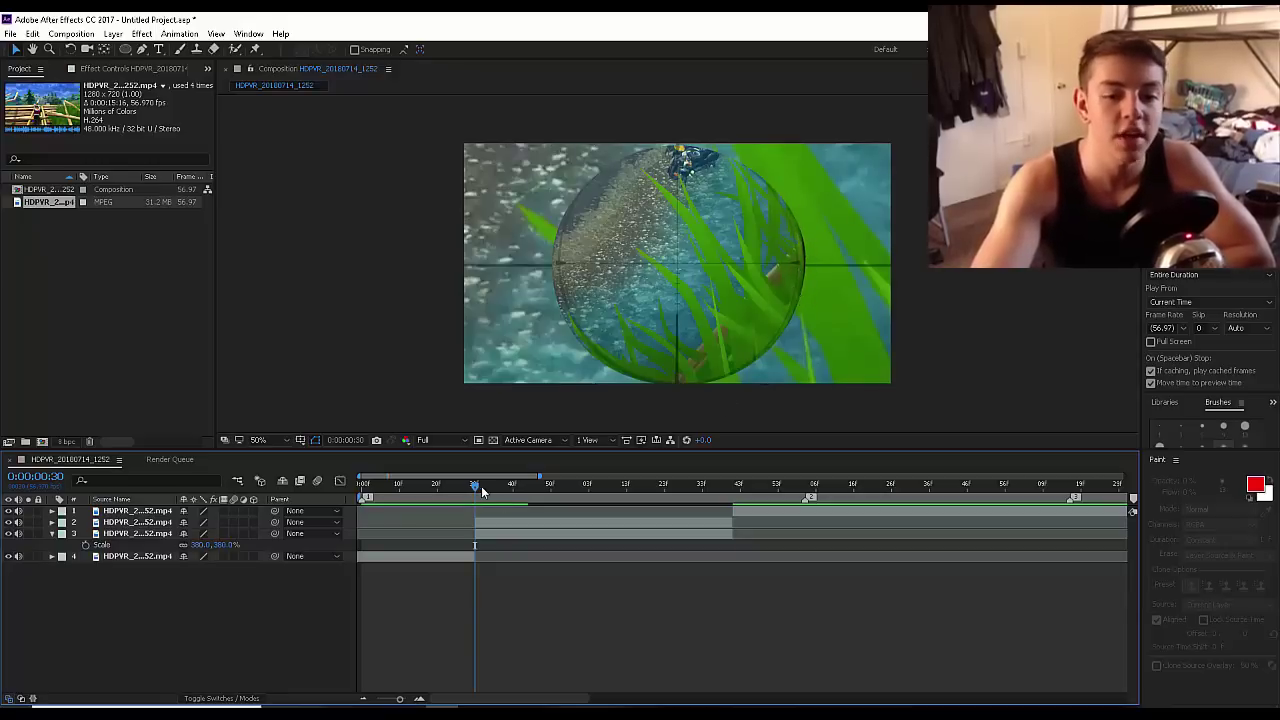
- Add a Drop Shadow layer style to the masked scope layer
{"action": "left_click", "coordinate": [497, 535]}
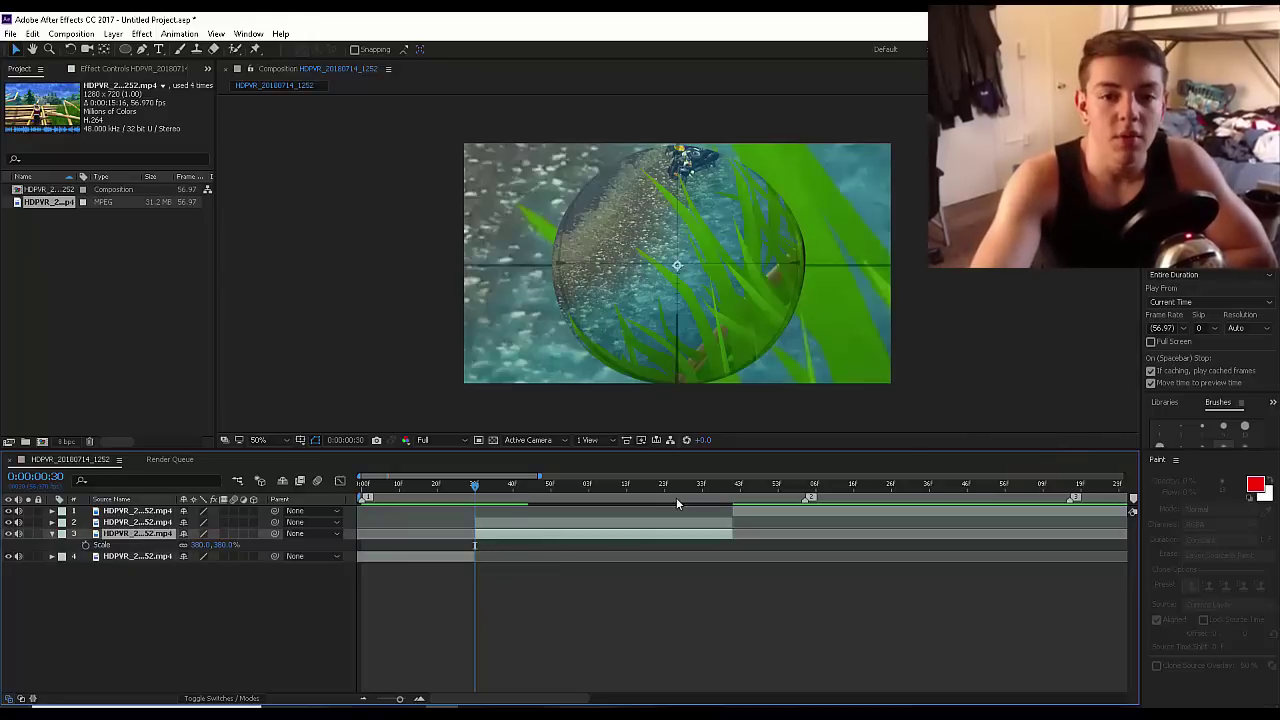
{"action": "left_click", "coordinate": [488, 525]}
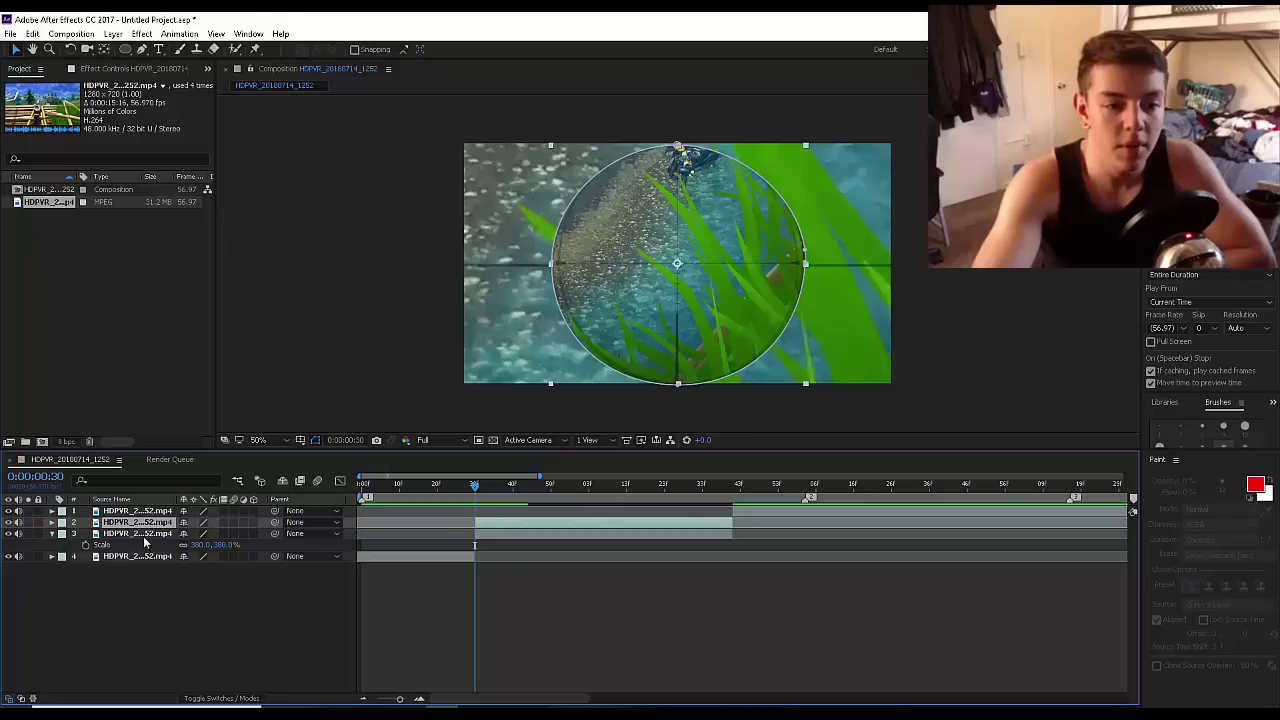
{"action": "right_click", "coordinate": [498, 524]}
{"action": "mouse_move", "coordinate": [577, 324]}
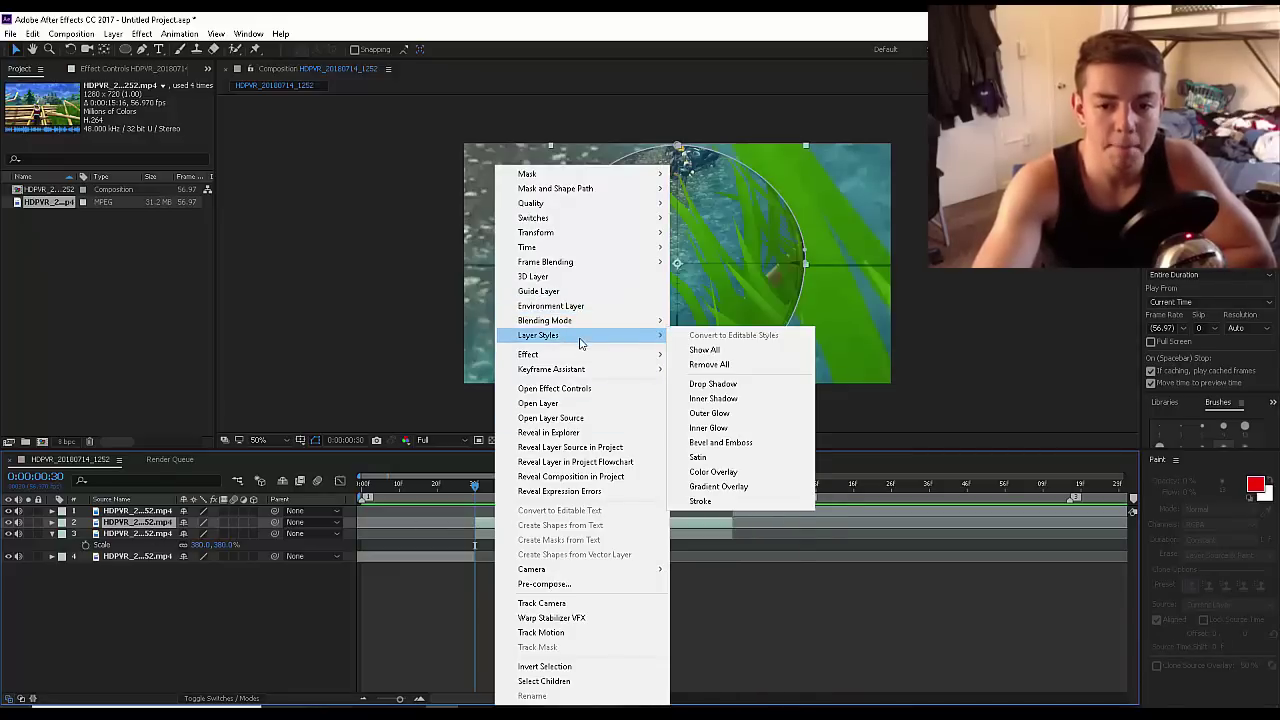
{"action": "left_click", "coordinate": [714, 386]}
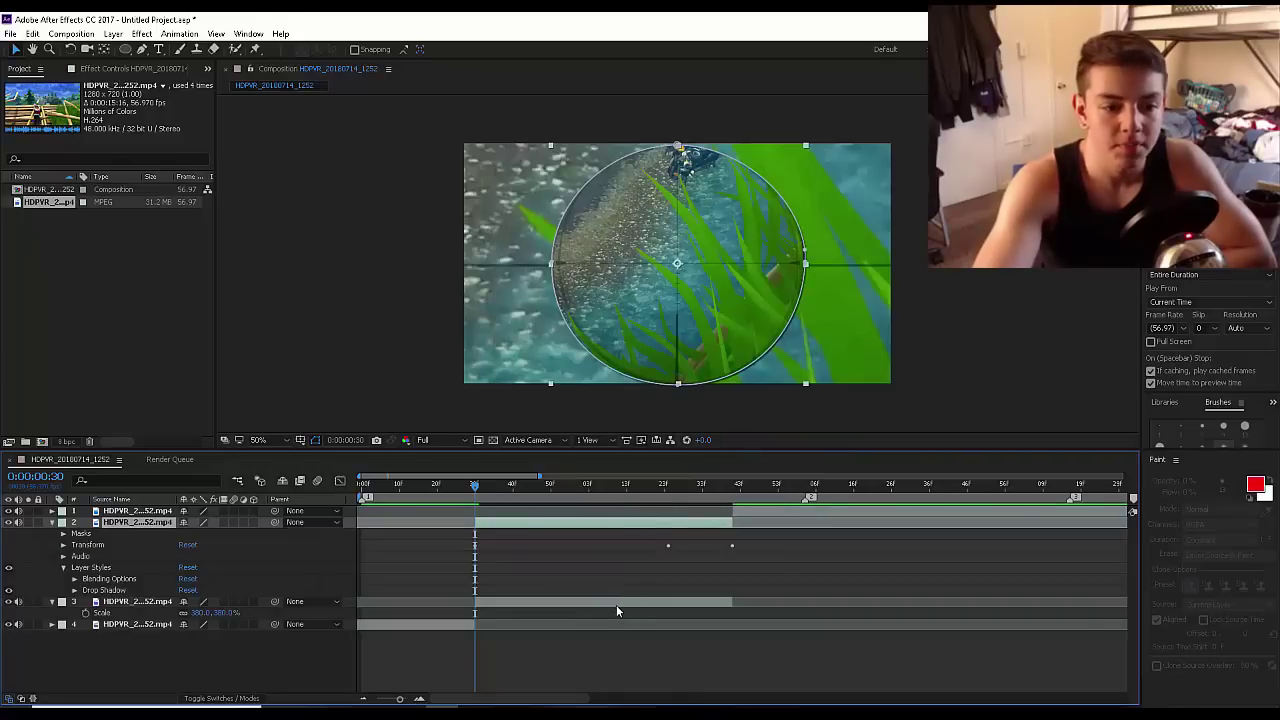
- Set the drop shadow's Spread to 15% and its Size to 20
{"action": "left_click", "coordinate": [75, 591]}
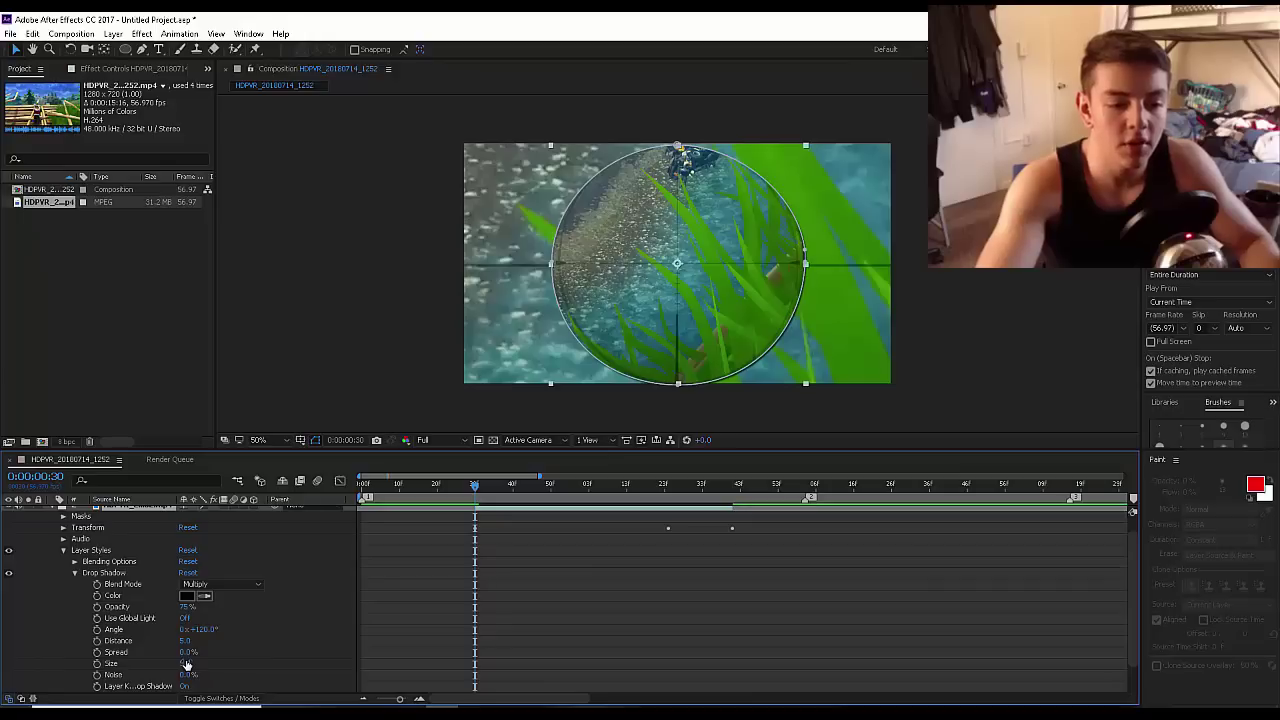
{"action": "mouse_move", "coordinate": [186, 665]}
{"action": "left_mouse_down"}
{"action": "mouse_move", "coordinate": [215, 665]}
{"action": "mouse_move", "coordinate": [190, 652]}
{"action": "mouse_move", "coordinate": [203, 652]}
{"action": "mouse_move", "coordinate": [183, 664]}
{"action": "left_mouse_up"}
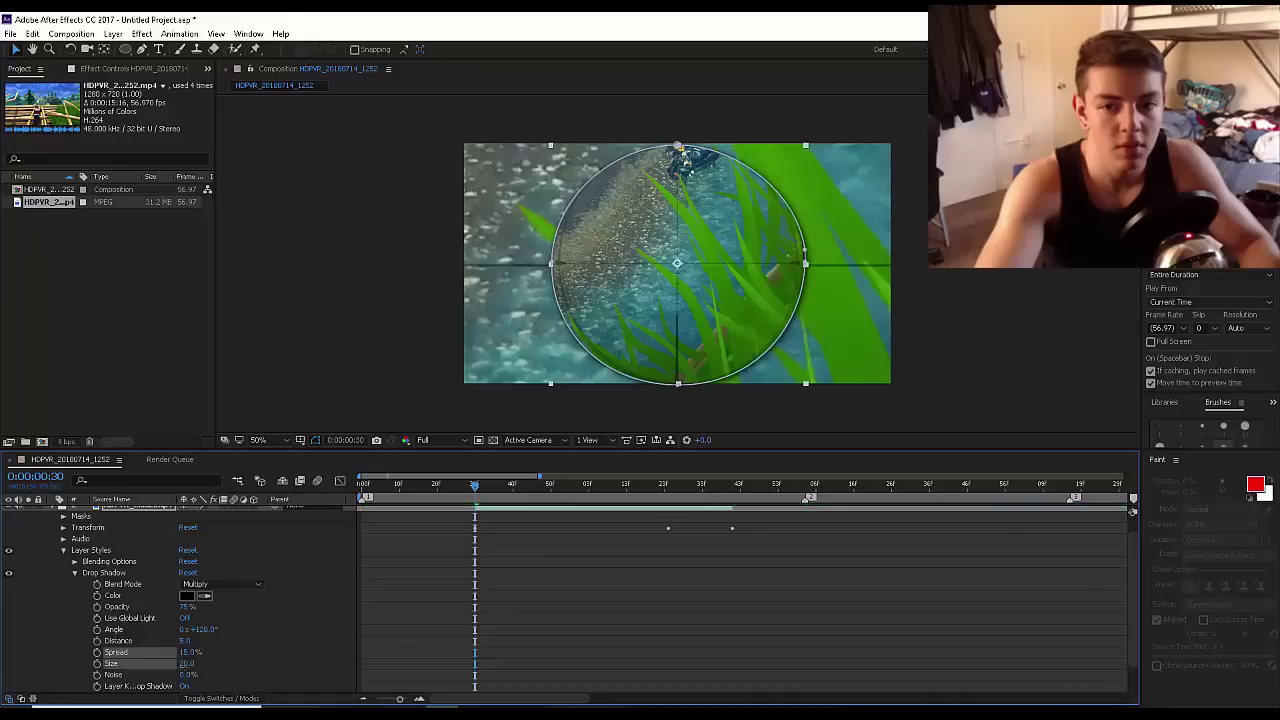
{"action": "left_click", "coordinate": [296, 347]}
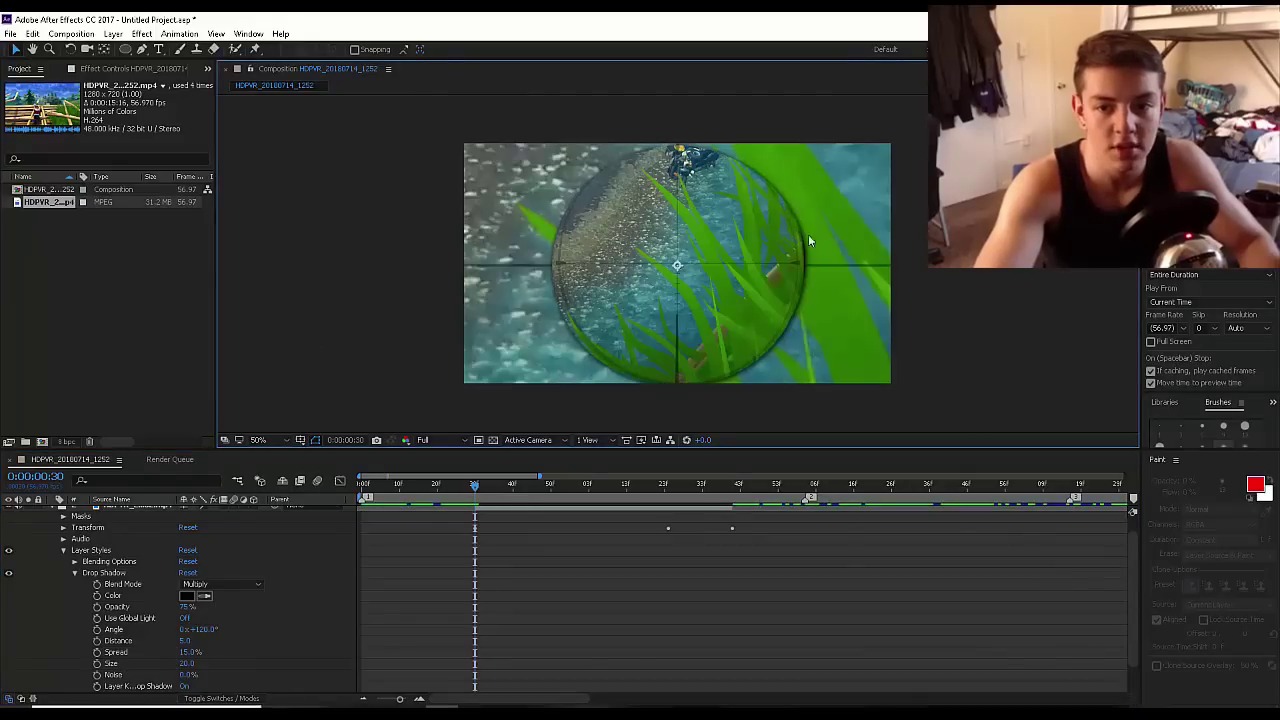
{"action": "left_click", "coordinate": [677, 263]}
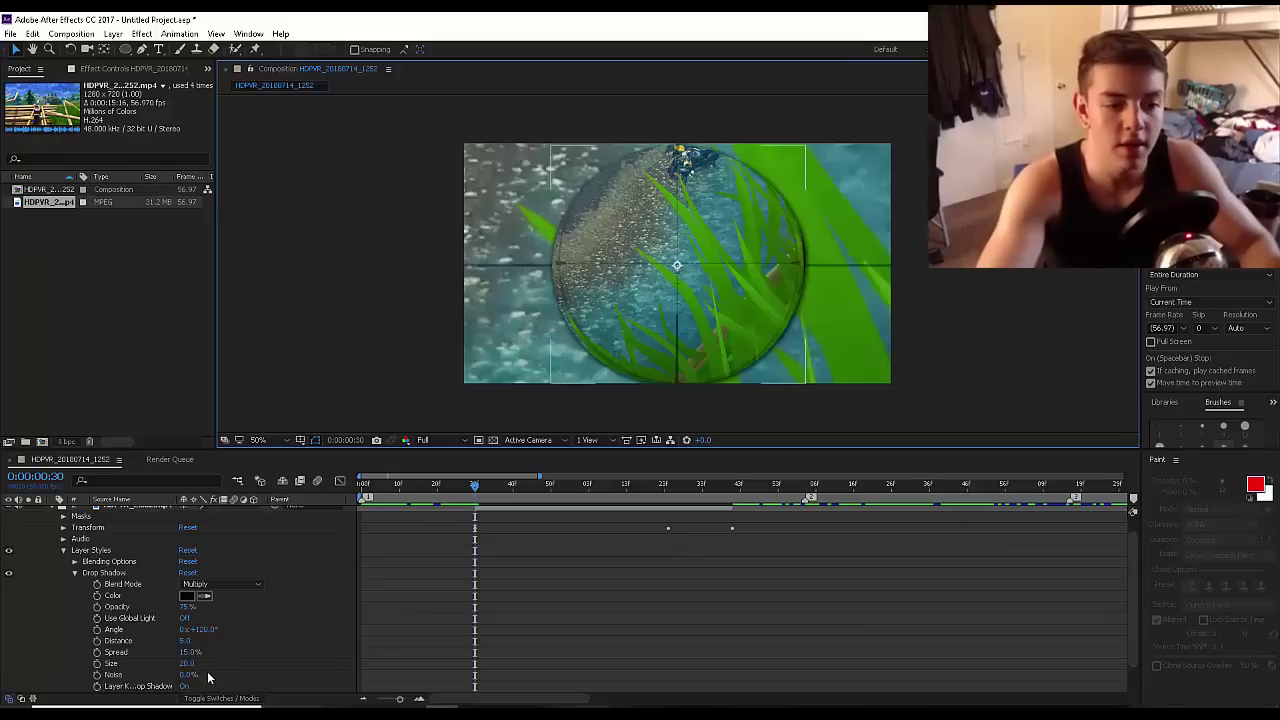
- Collapse the masked layer's properties, select the enlarged background copy and move the current time to 0:00:00:41
{"action": "scroll", "coordinate": [228, 635], "scroll_direction": "up", "scroll_amount": 5}
{"action": "key", "text": "s"}
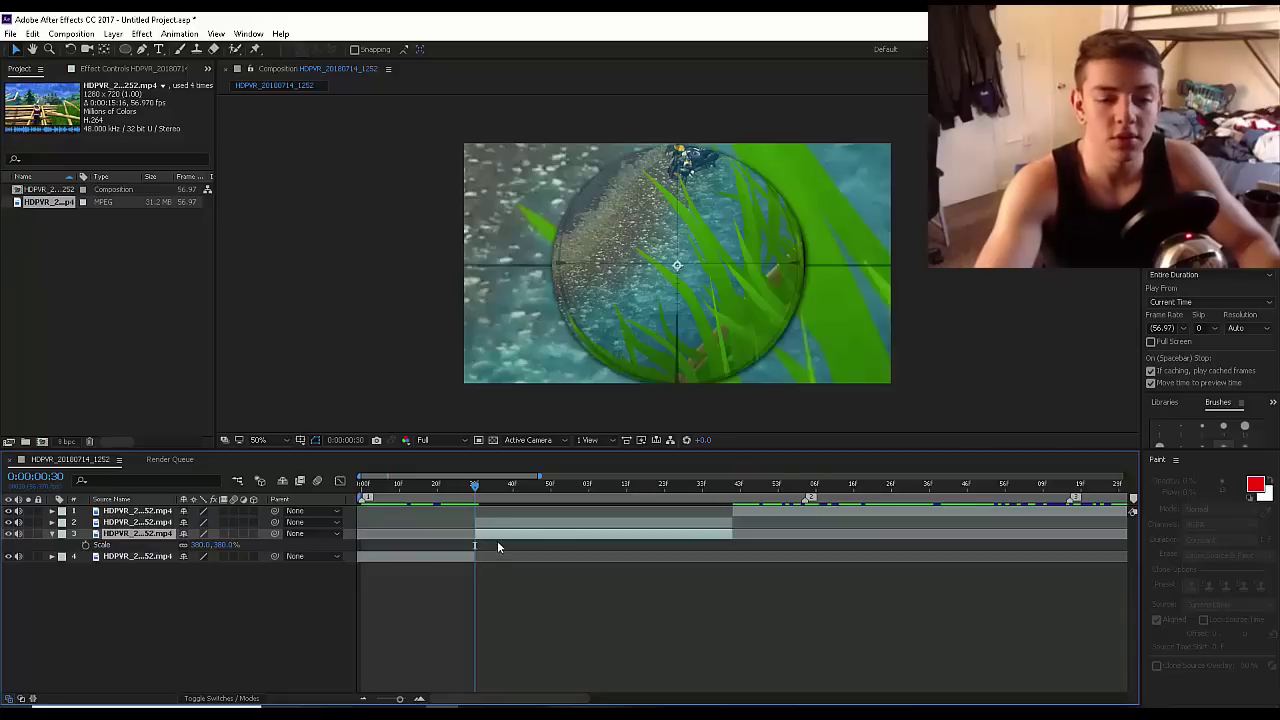
{"action": "left_click_drag", "start_coordinate": [474, 486], "coordinate": [511, 500]}
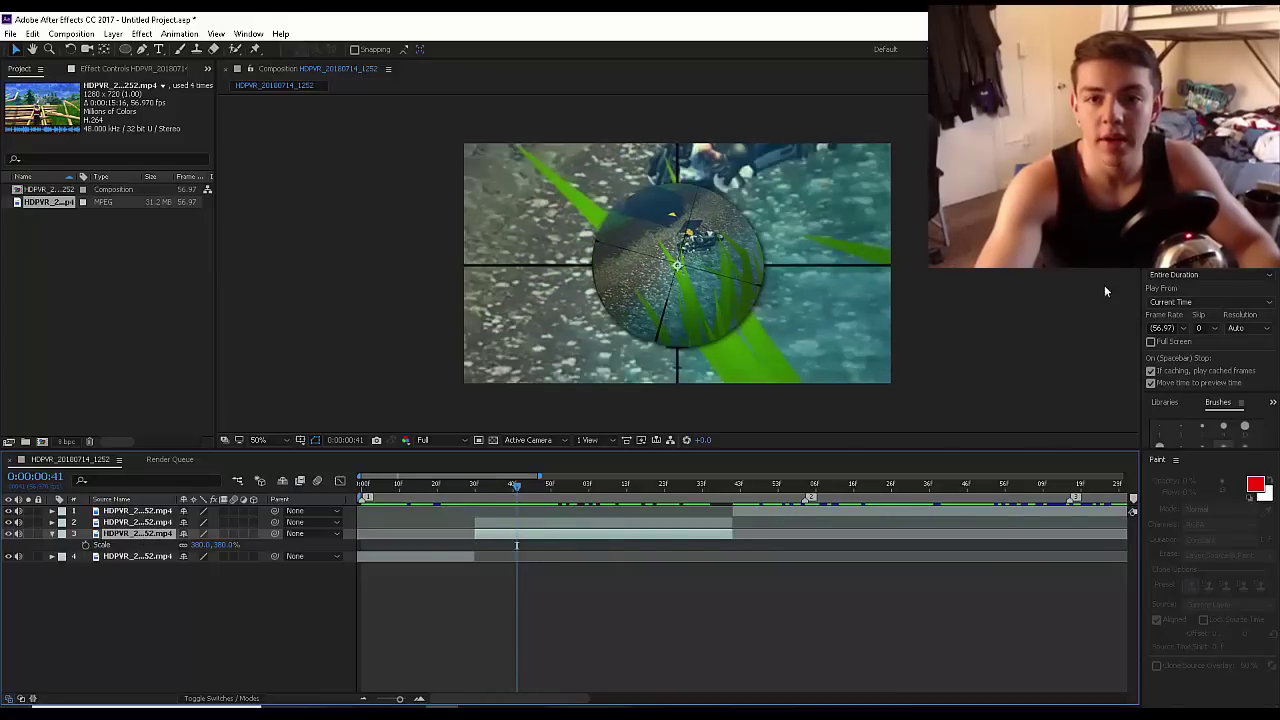
- Search the effects and presets for "box blur"
{"action": "left_click", "coordinate": [1203, 285]}
{"action": "left_click", "coordinate": [1193, 296]}
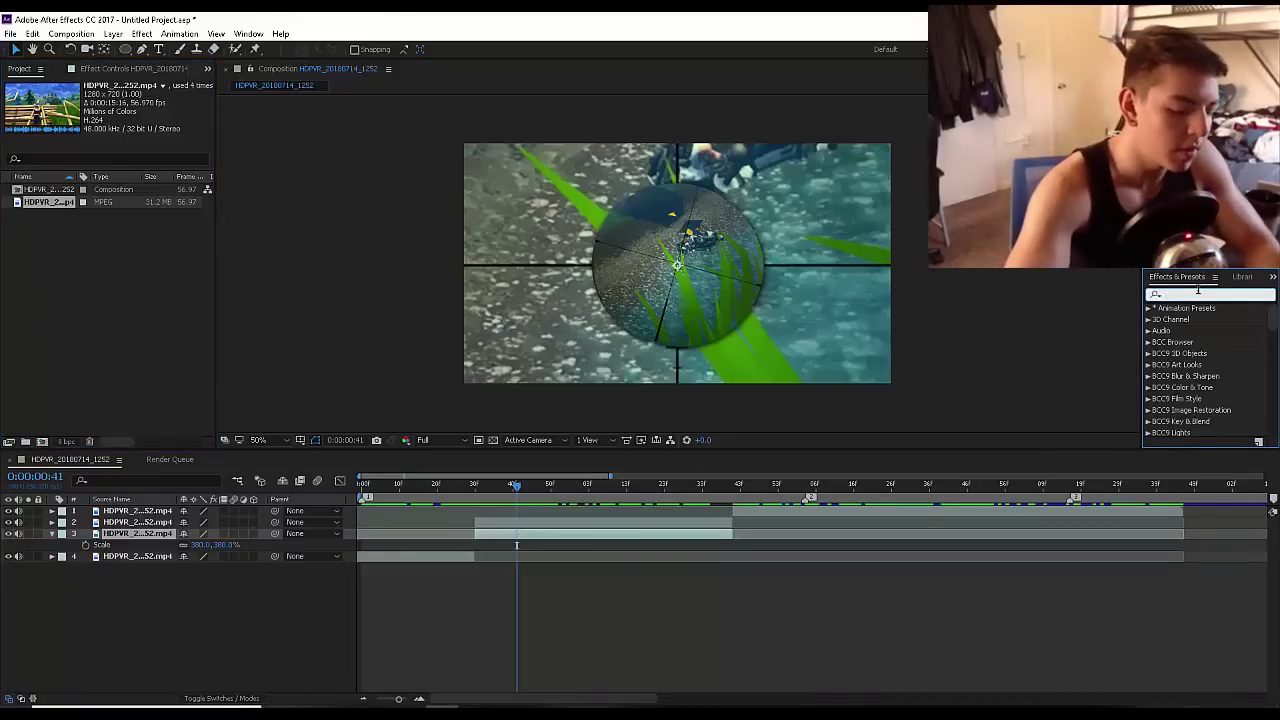
{"action": "type", "text": "box b"}
{"action": "key", "text": "BackSpace"}
{"action": "key", "text": "BackSpace"}
{"action": "type", "text": "bl"}
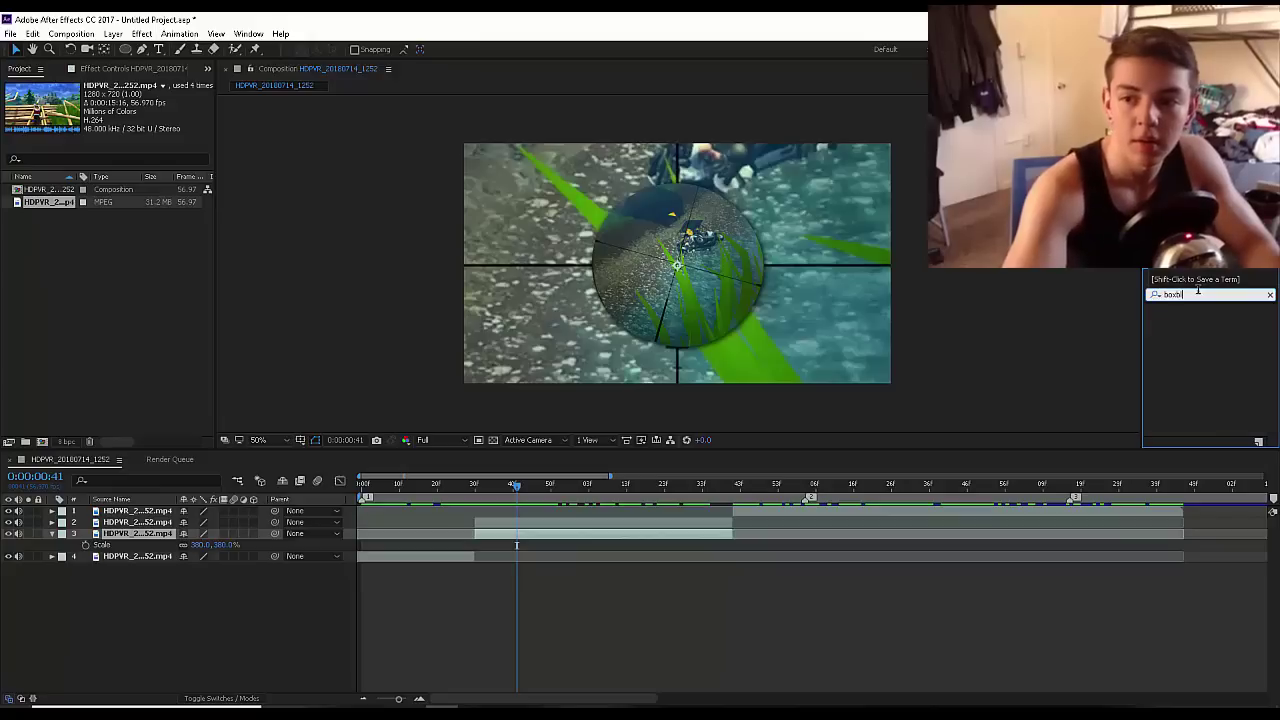
{"action": "key", "text": "BackSpace"}
{"action": "key", "text": "BackSpace"}
{"action": "type", "text": "blur"}
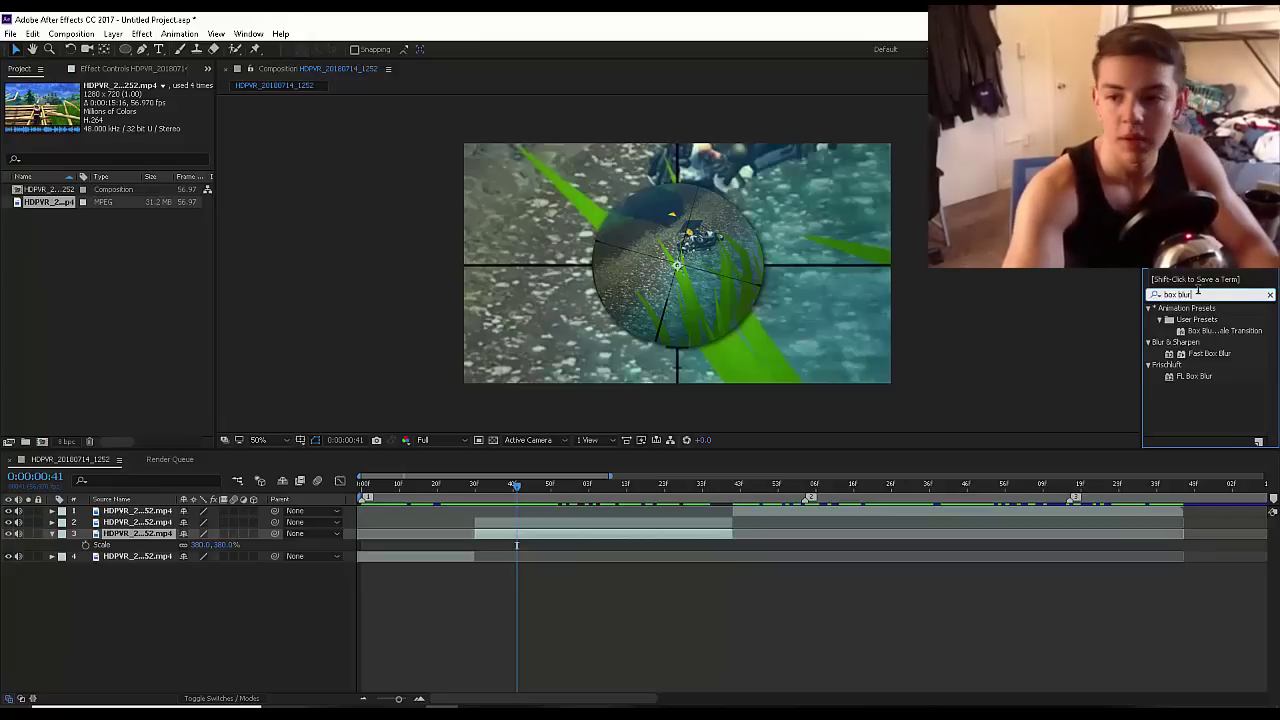
- Apply Fast Box Blur to the enlarged background copy and set its Blur Radius to 2.0
{"action": "left_click", "coordinate": [1207, 377]}
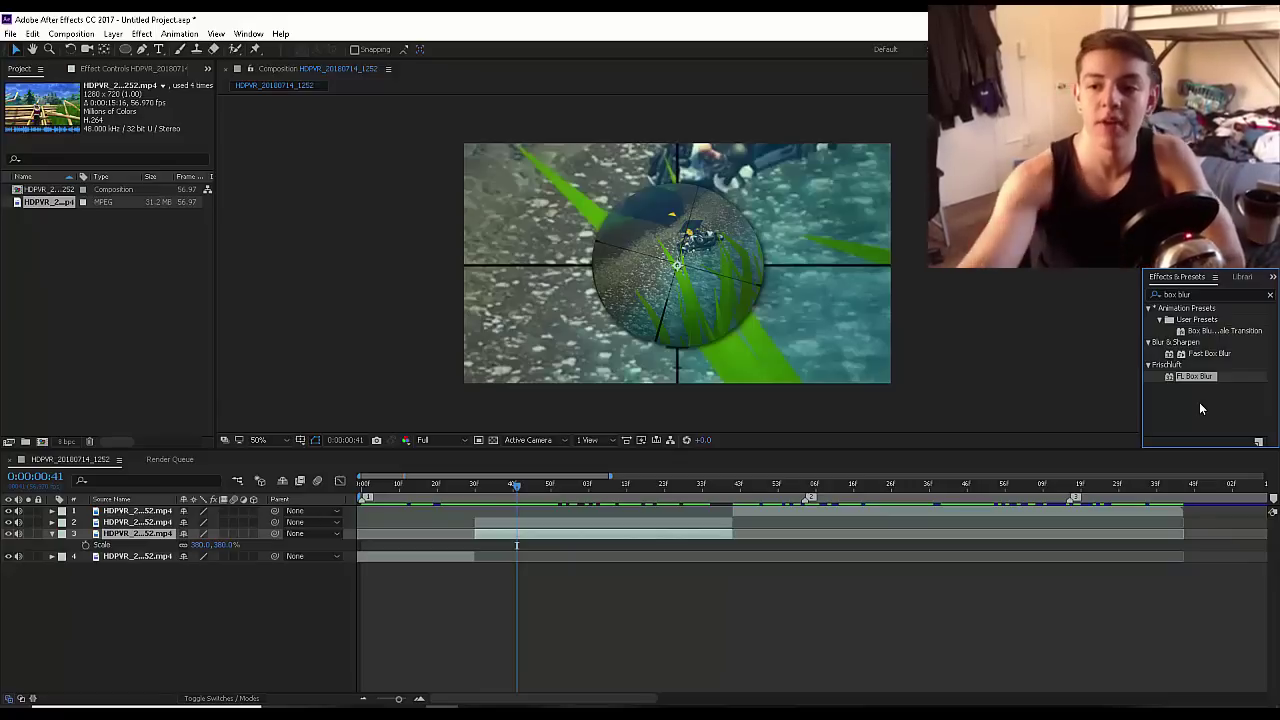
{"action": "left_click", "coordinate": [1192, 355]}
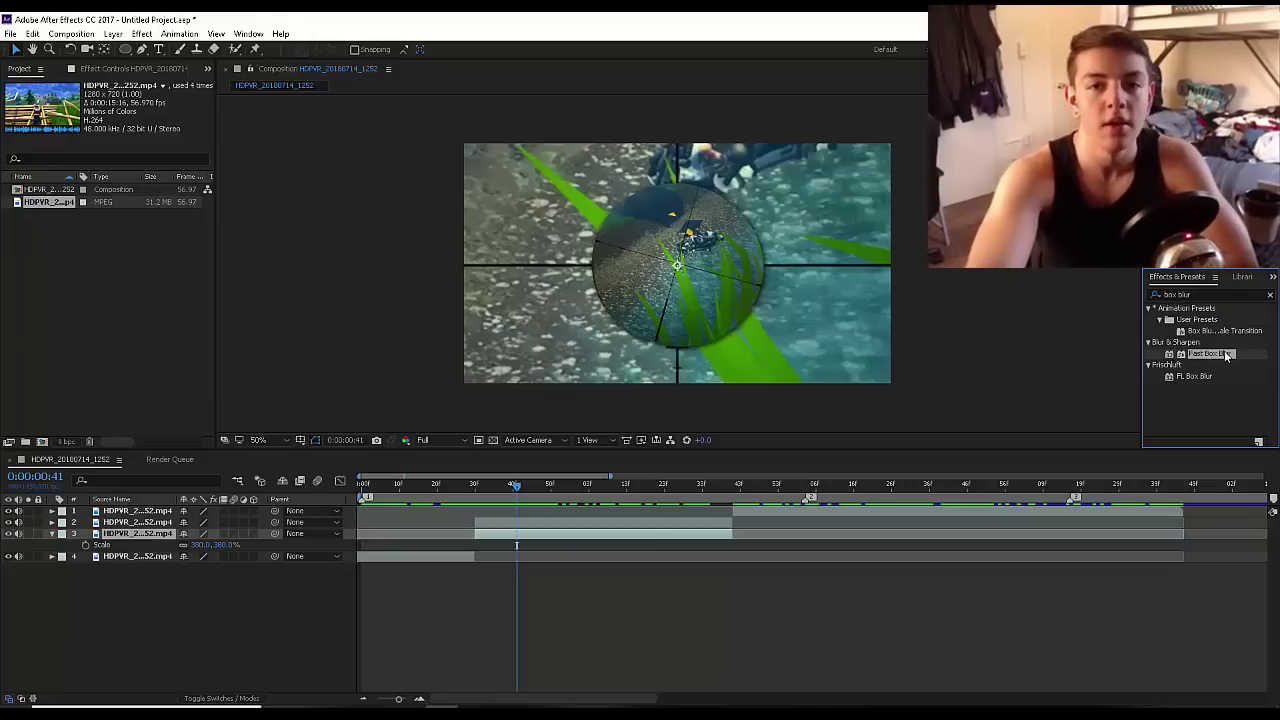
{"action": "left_click_drag", "start_coordinate": [1224, 352], "coordinate": [519, 538]}
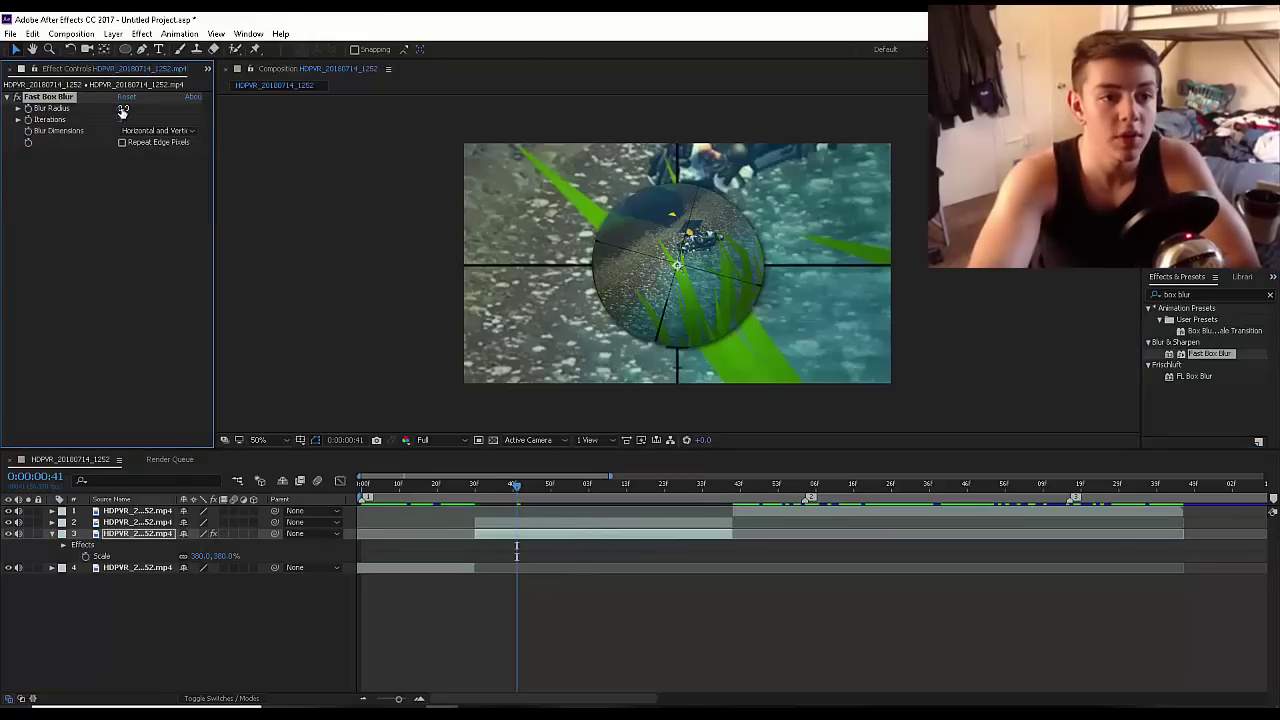
{"action": "mouse_move", "coordinate": [123, 108]}
{"action": "left_mouse_down"}
{"action": "mouse_move", "coordinate": [138, 108]}
{"action": "mouse_move", "coordinate": [127, 108]}
{"action": "left_mouse_up"}
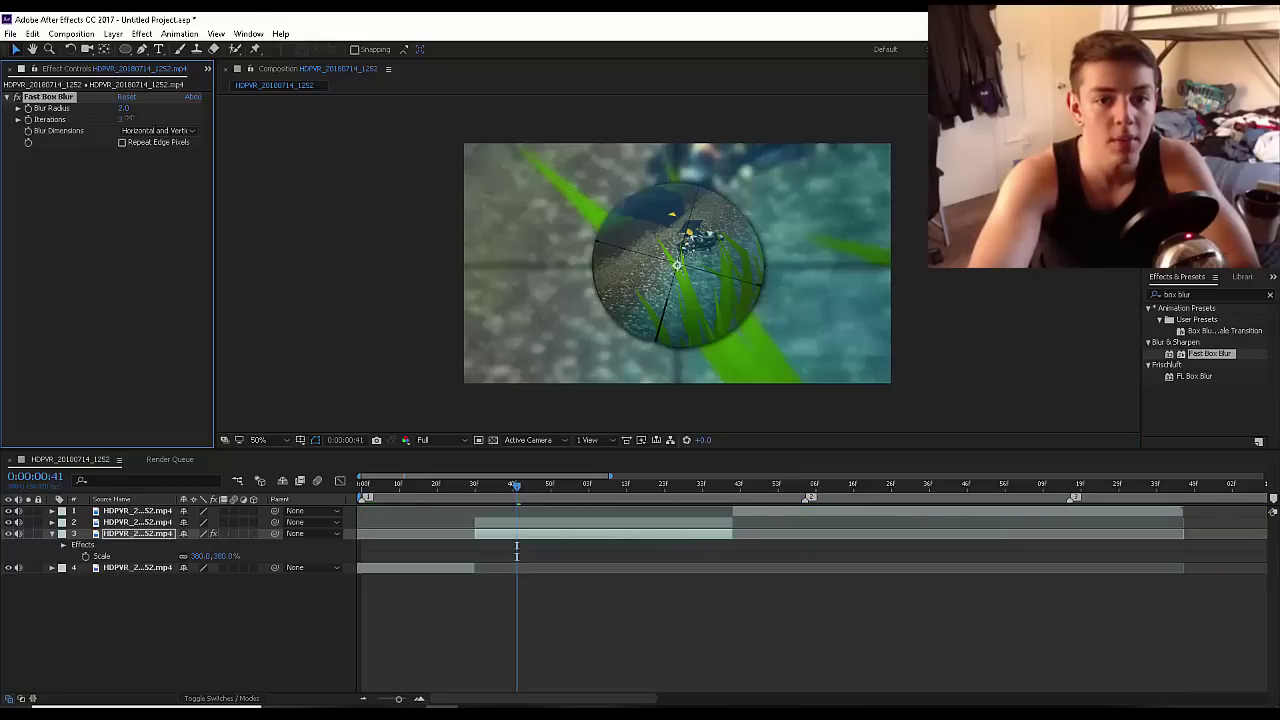
{"action": "left_click", "coordinate": [118, 210]}
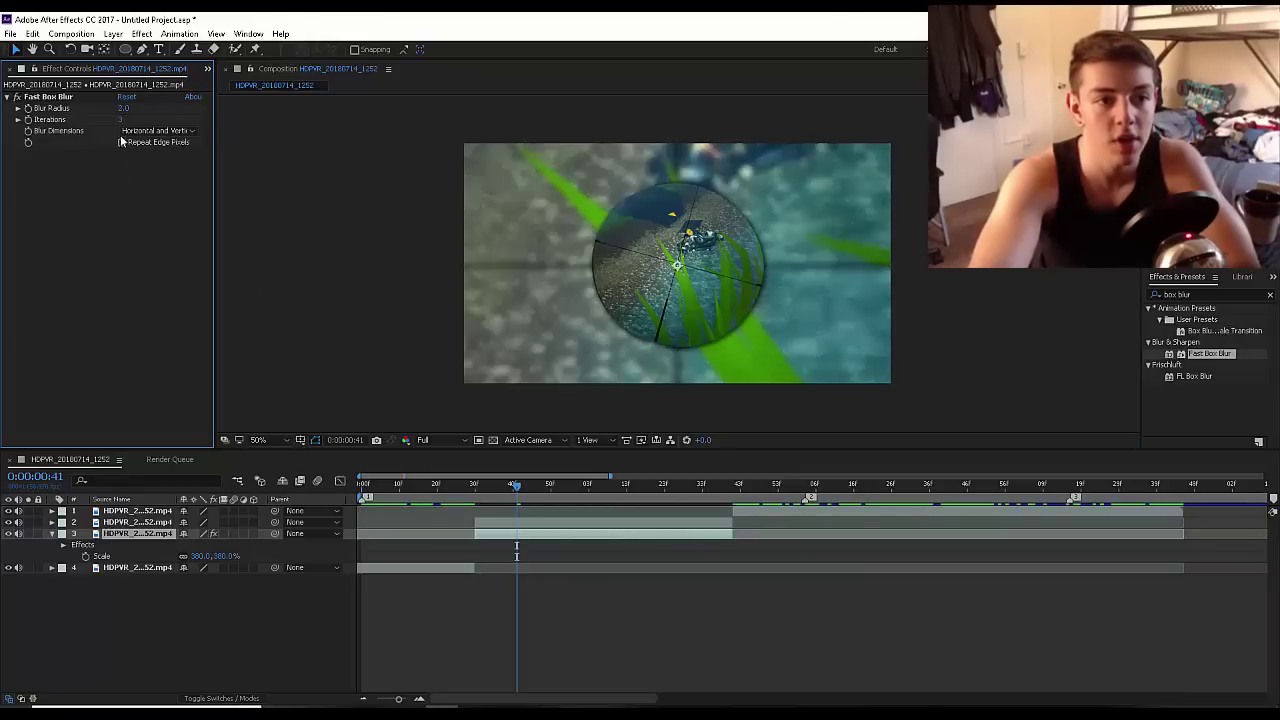
- Play a preview of the scope transition to check the blurred background behind the lens, and stop playback
{"action": "left_click", "coordinate": [476, 489]}
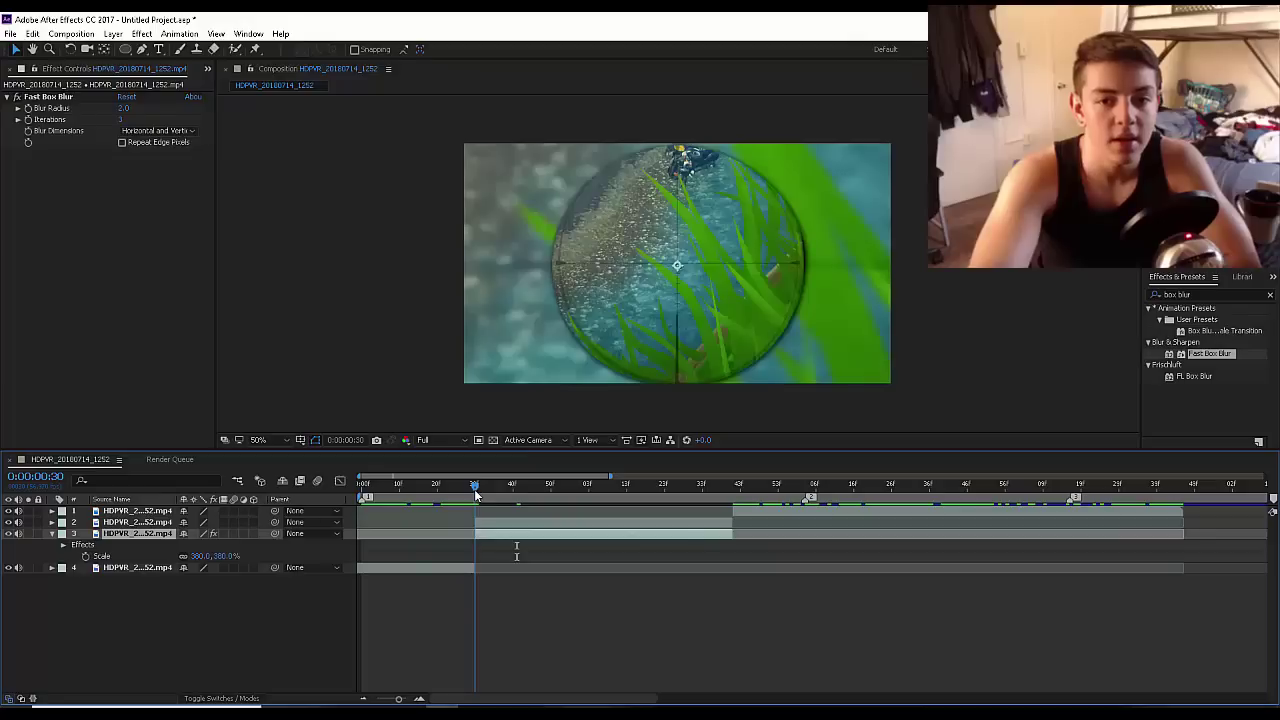
{"action": "key", "text": "space"}
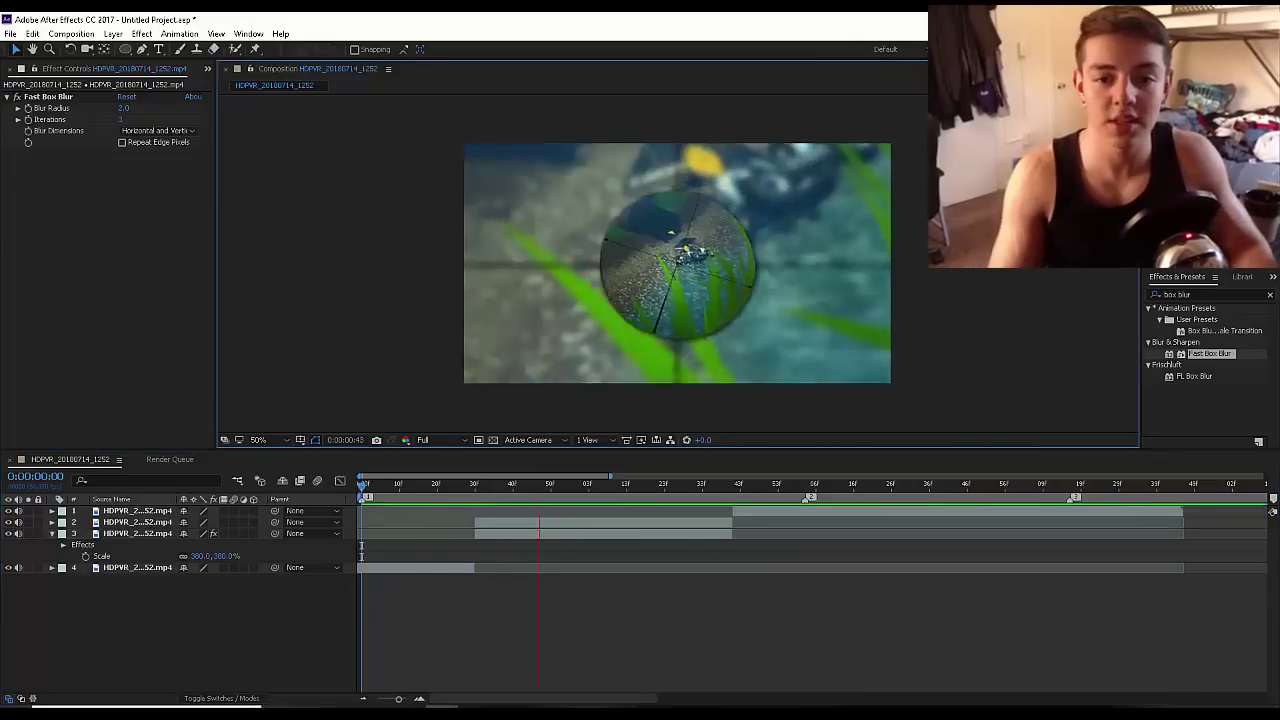
{"action": "key", "text": "space"}
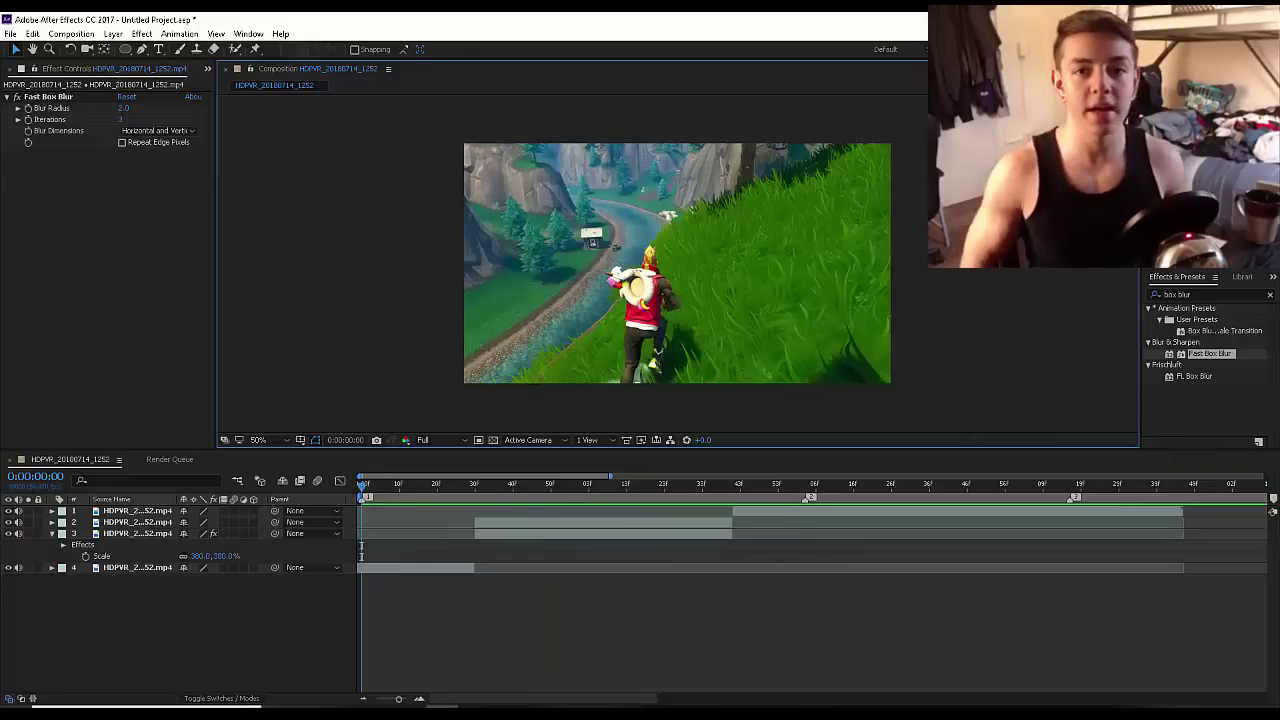